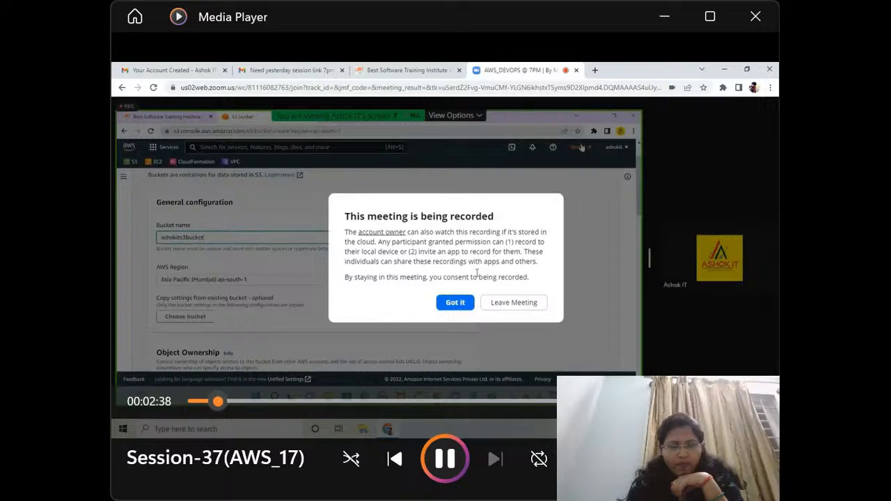
# Maximize the session recording's player, acknowledge the meeting recording notice and show the shared meeting screen full screen.
pyautogui.click(728, 12)
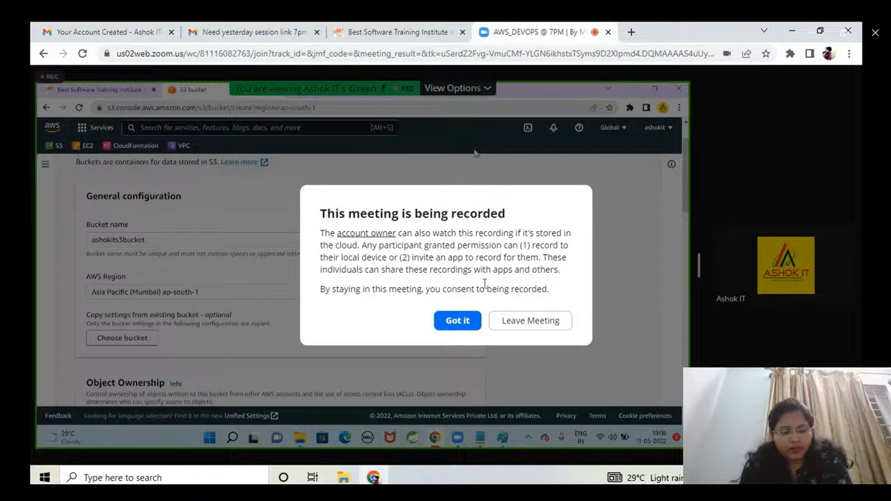
pyautogui.click(462, 329)
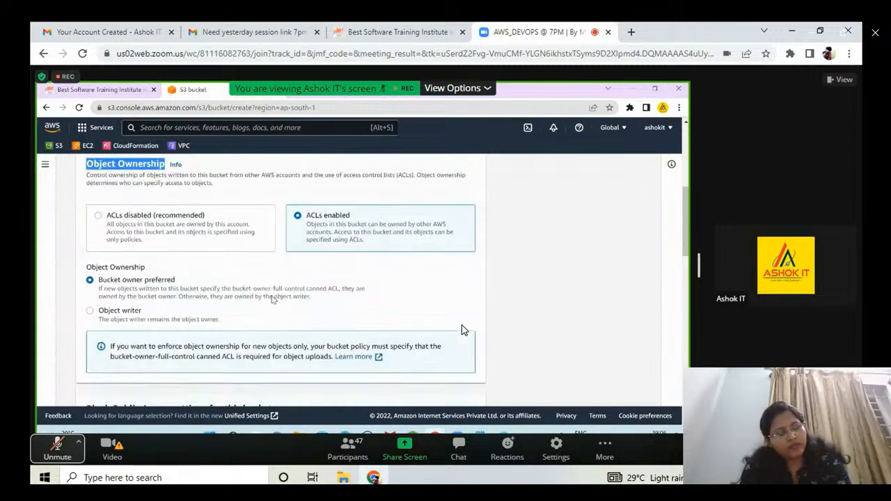
pyautogui.doubleClick(465, 330)
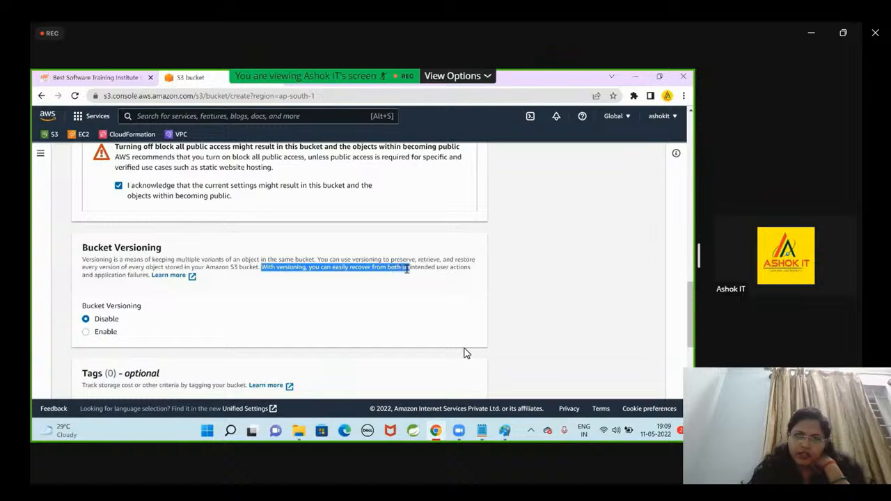
# Highlight the Bucket Versioning description's sentence about recovering from unintended user actions, then clear the selection.
pyautogui.moveTo(448, 269); pyautogui.dragTo(502, 273)
pyautogui.click(549, 284)
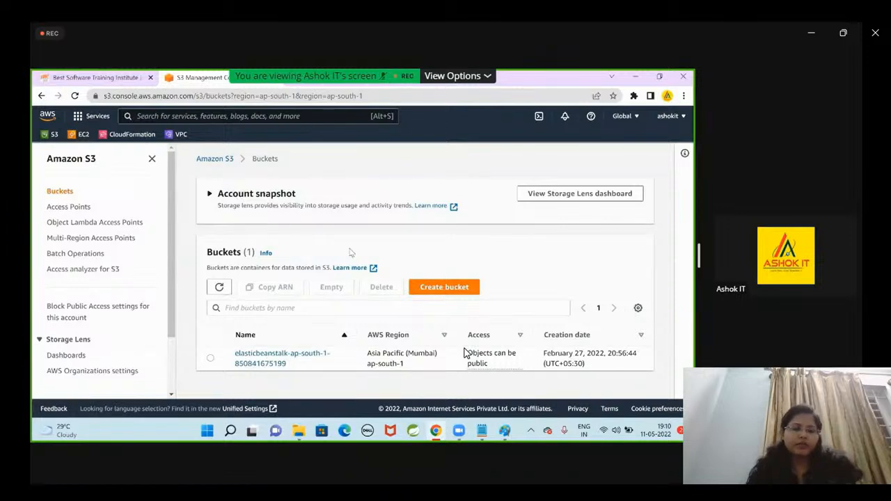
# Start creating a new S3 bucket and name it ashokits3bucket.
pyautogui.click(425, 287)
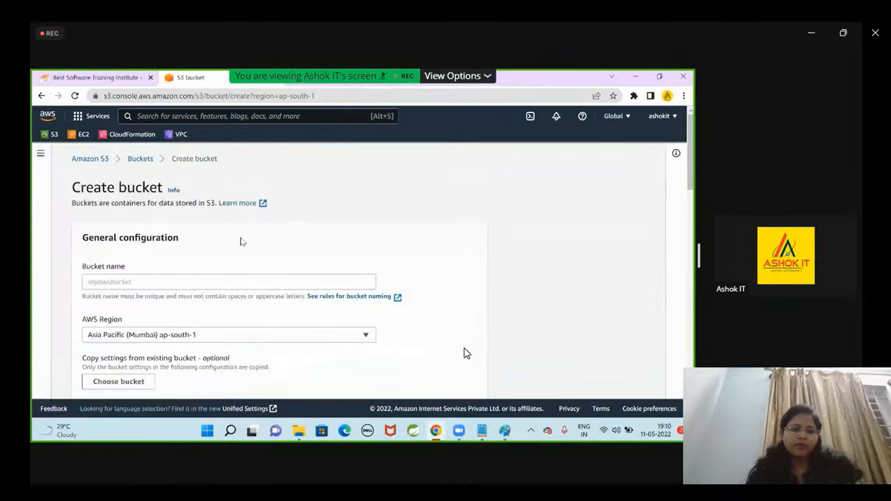
pyautogui.click(155, 276)
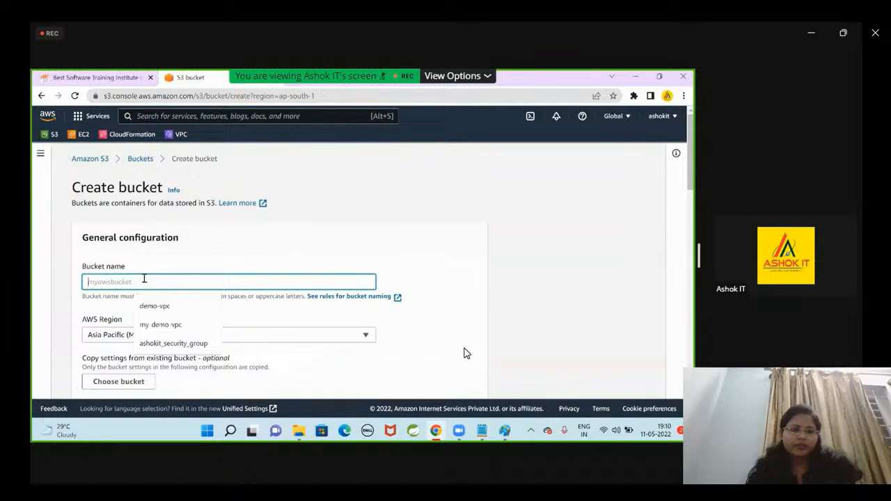
pyautogui.write('asho')
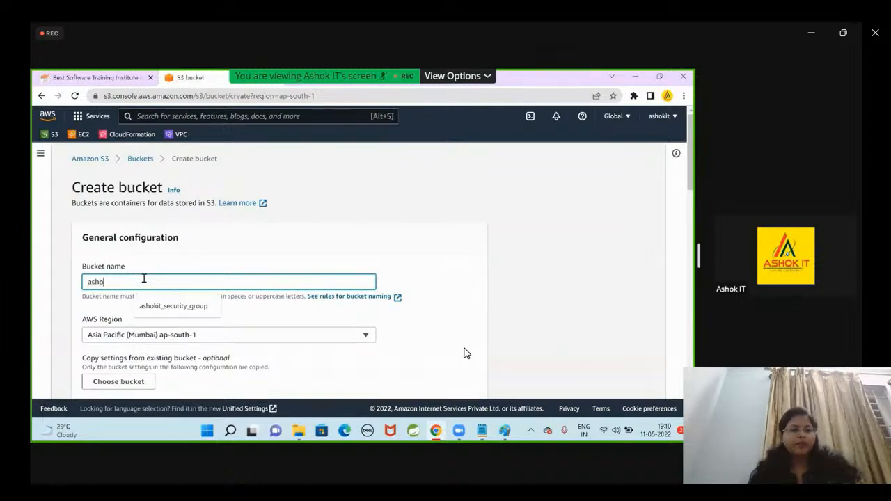
pyautogui.write('kits3bucket')
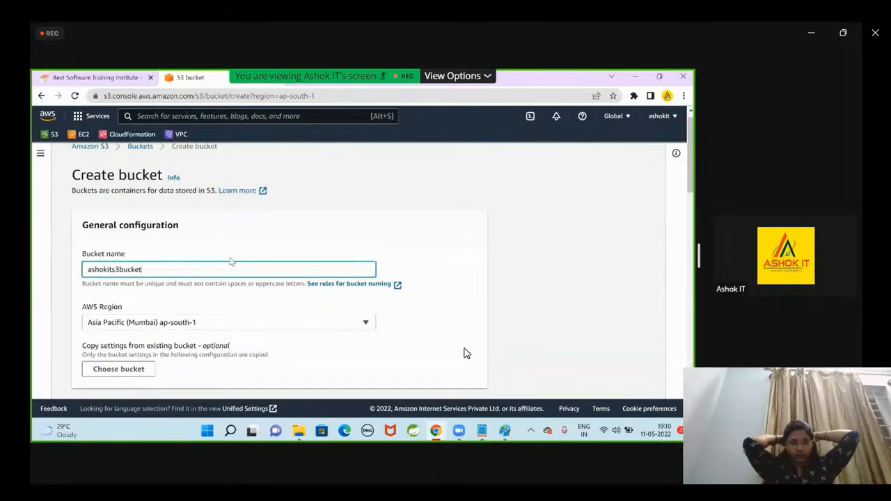
# Set the bucket's Object Ownership to ACLs enabled.
pyautogui.scroll(-1, 230, 268)
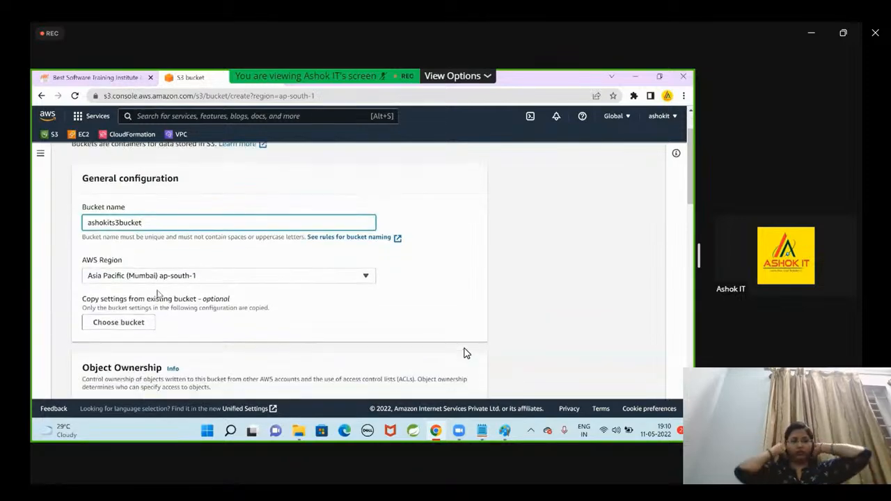
pyautogui.scroll(-1, 348, 311)
pyautogui.scroll(-1, 366, 316)
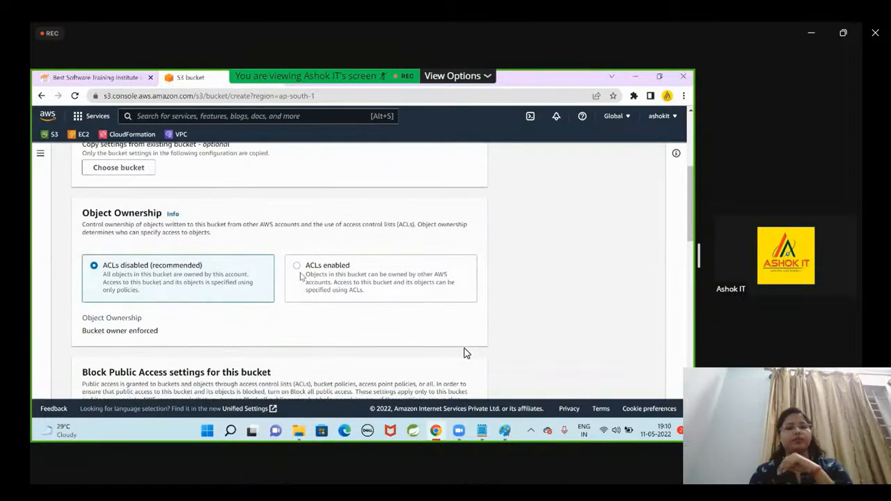
pyautogui.click(304, 273)
# Turn off Block all public access for the bucket and acknowledge that its objects might become public.
pyautogui.scroll(-2, 360, 282)
pyautogui.scroll(-3, 360, 282)
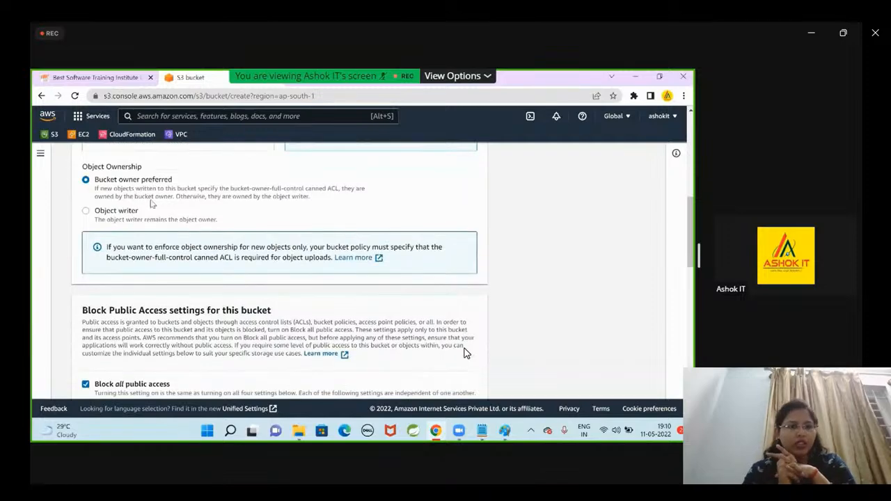
pyautogui.click(85, 278)
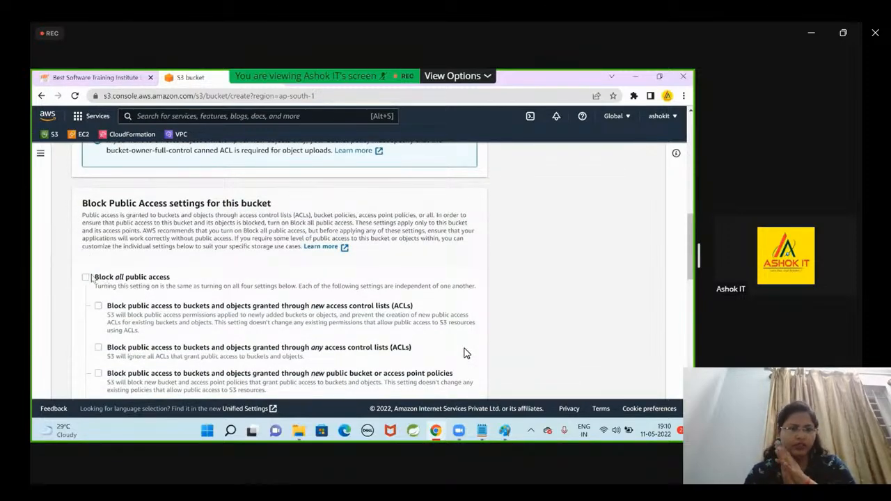
pyautogui.scroll(-3, 95, 278)
pyautogui.scroll(-3, 77, 271)
pyautogui.click(119, 303)
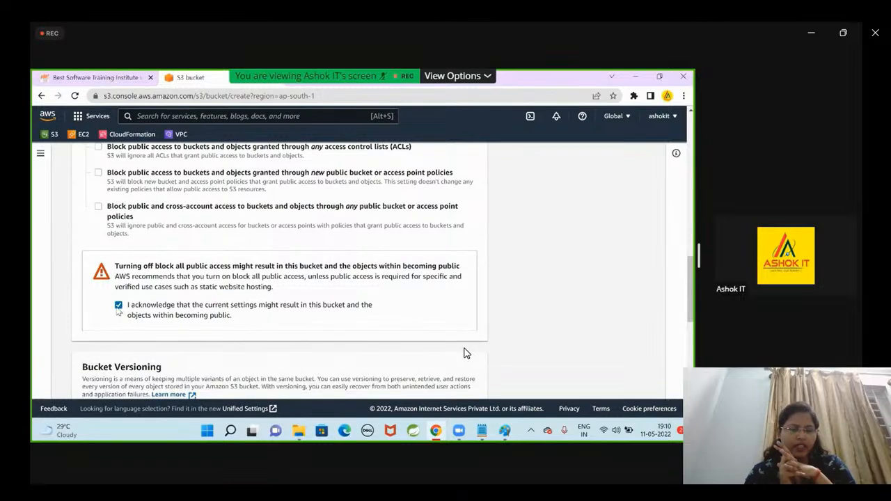
# Set Bucket Versioning to Enable for the new bucket.
pyautogui.scroll(-3, 101, 291)
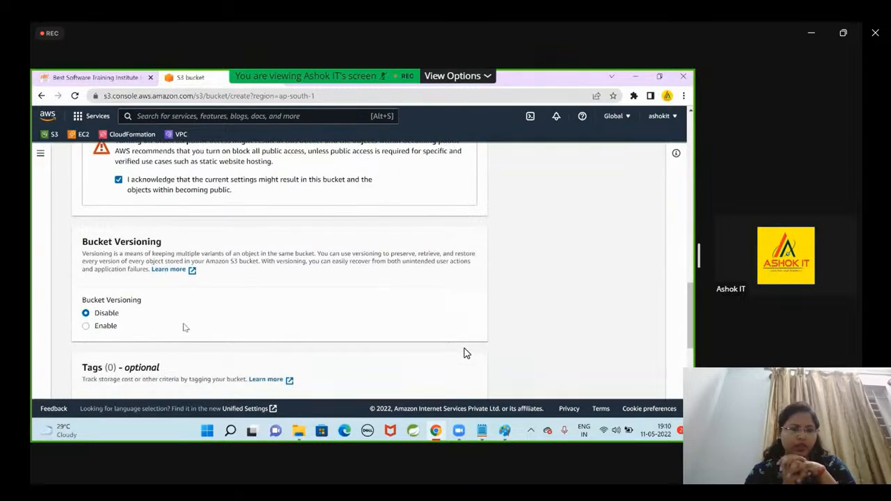
pyautogui.click(86, 327)
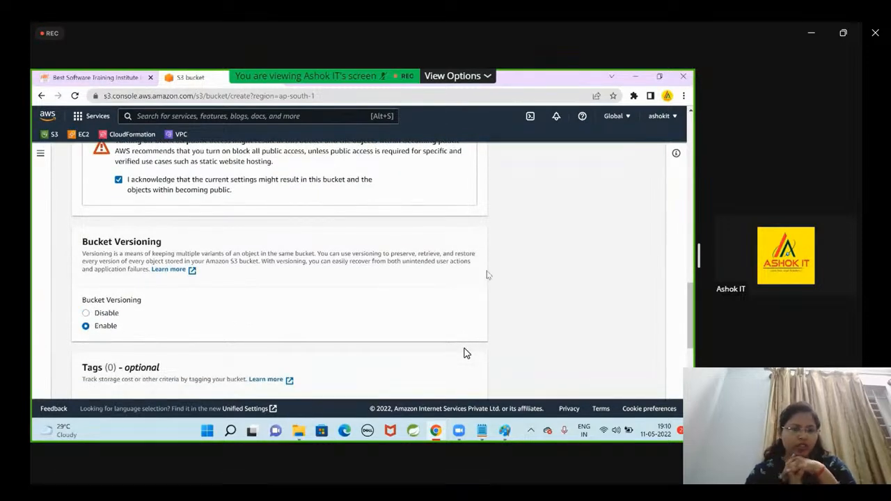
pyautogui.scroll(-1, 557, 277)
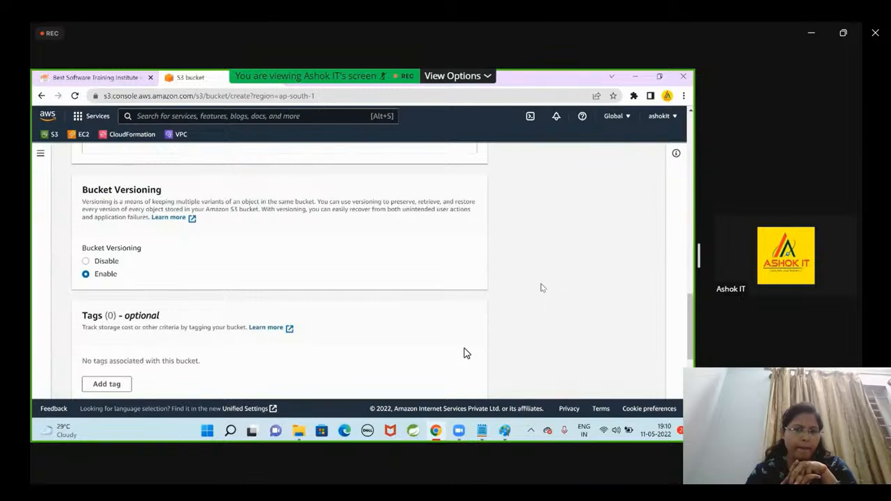
# Switch to S3-Notes.txt in Notepad, find the Versioning section and highlight "Versioning is like a backup tool".
pyautogui.click(482, 431)
pyautogui.scroll(-1, 202, 263)
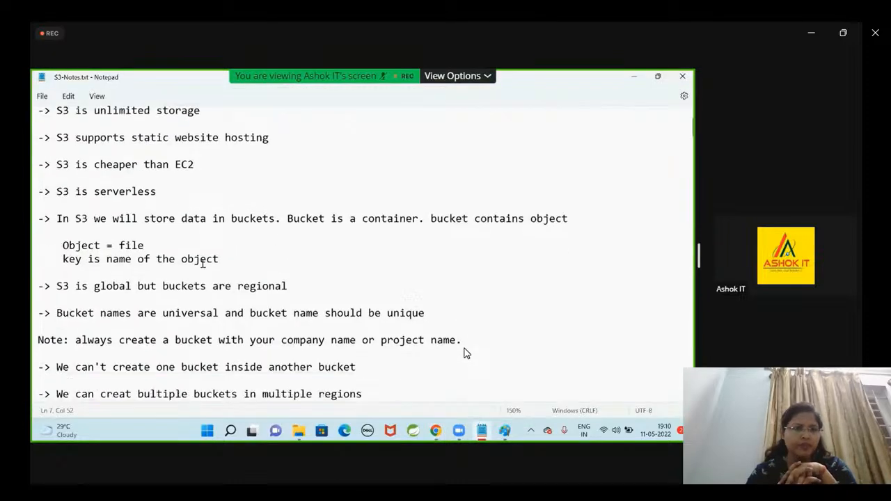
pyautogui.scroll(-15, 202, 263)
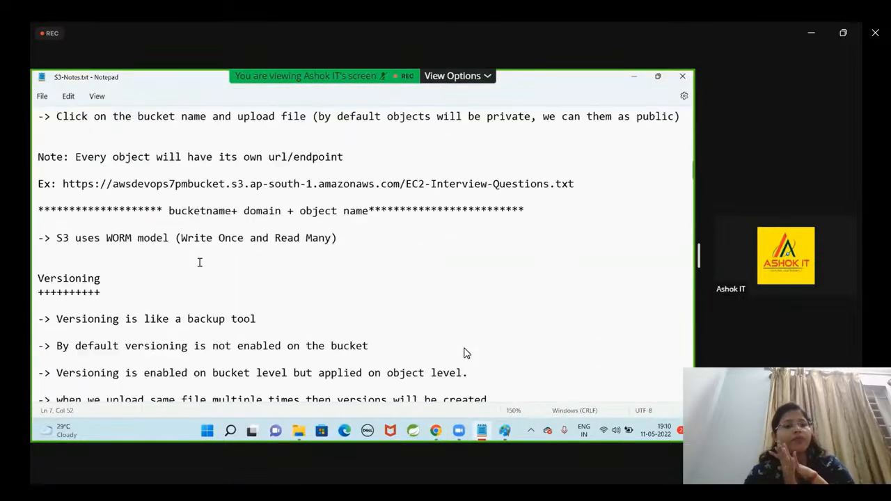
pyautogui.scroll(-1, 104, 230)
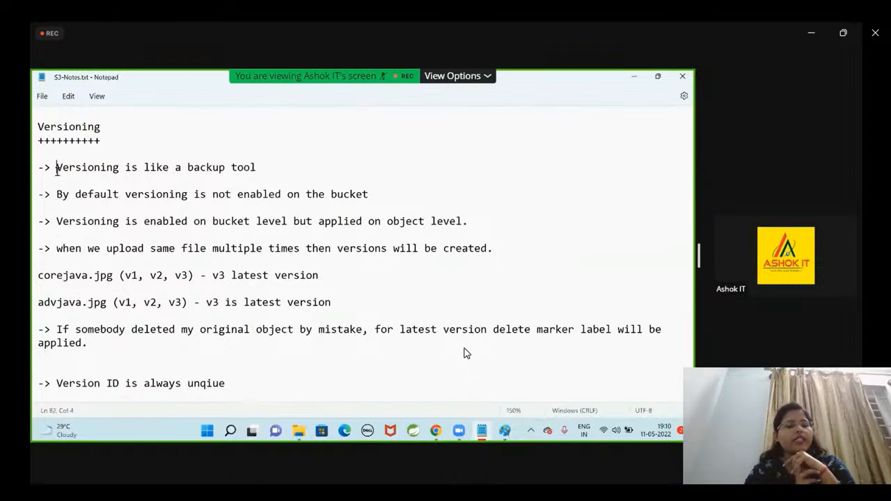
pyautogui.moveTo(57, 167); pyautogui.dragTo(267, 170)
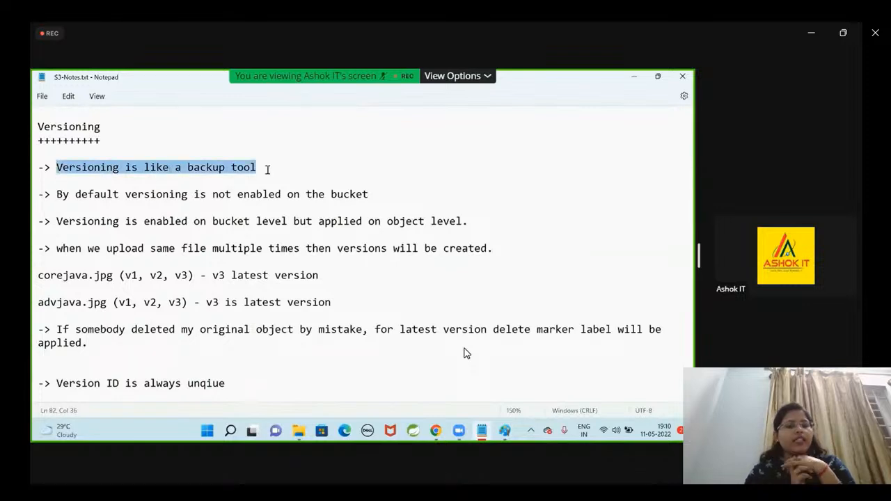
# Below the backup tool line, add "-> It is used to store multiple variants of same object in the bucket" and save the notes.
pyautogui.click(337, 170)
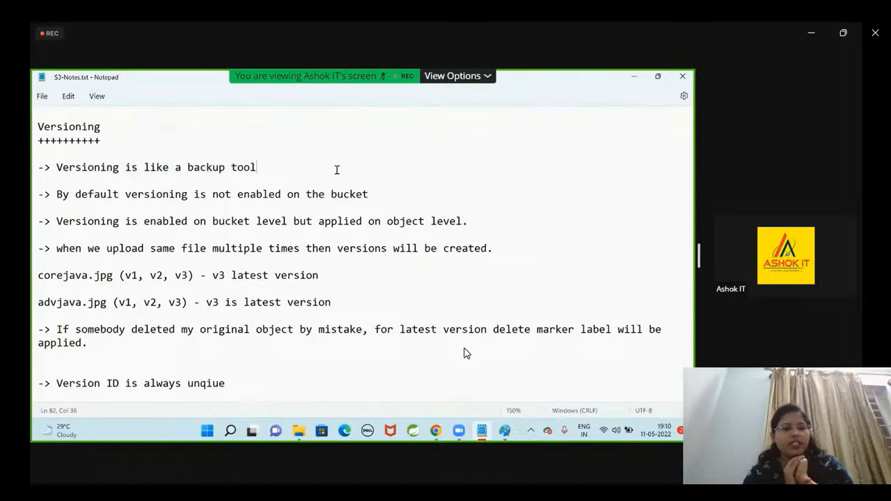
pyautogui.press('Return')
pyautogui.press('Return')
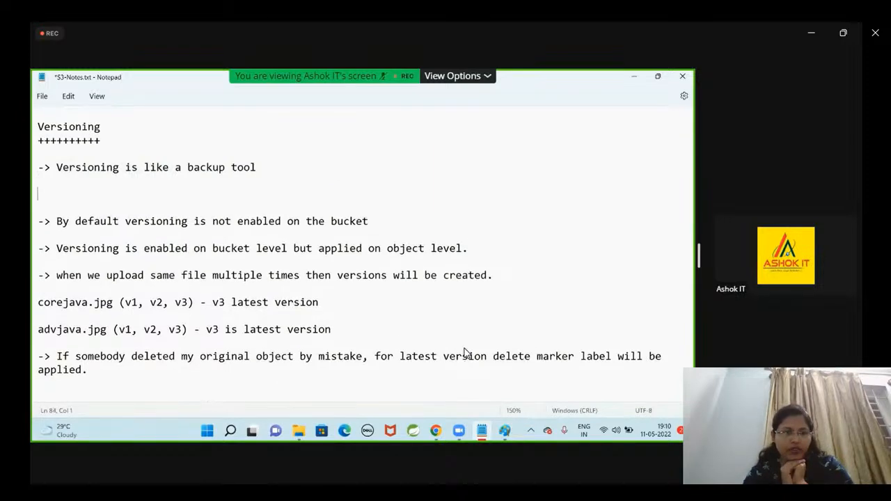
pyautogui.write('-> It is used to store')
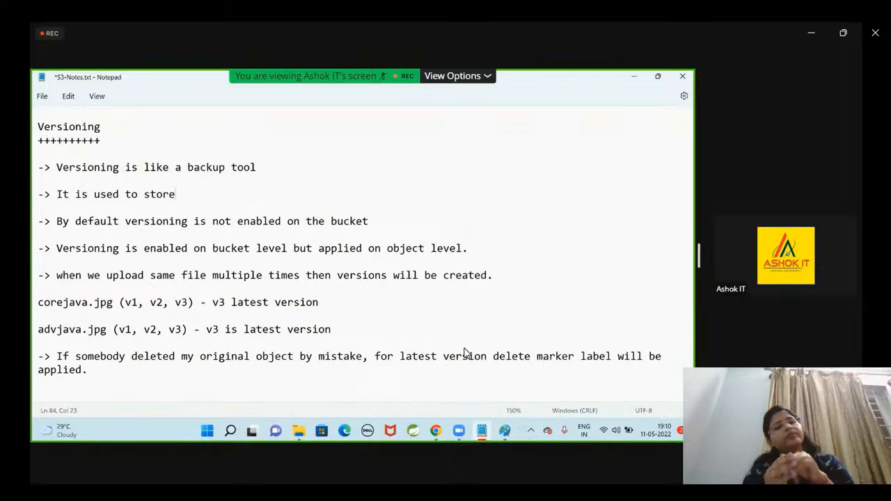
pyautogui.write(' mu')
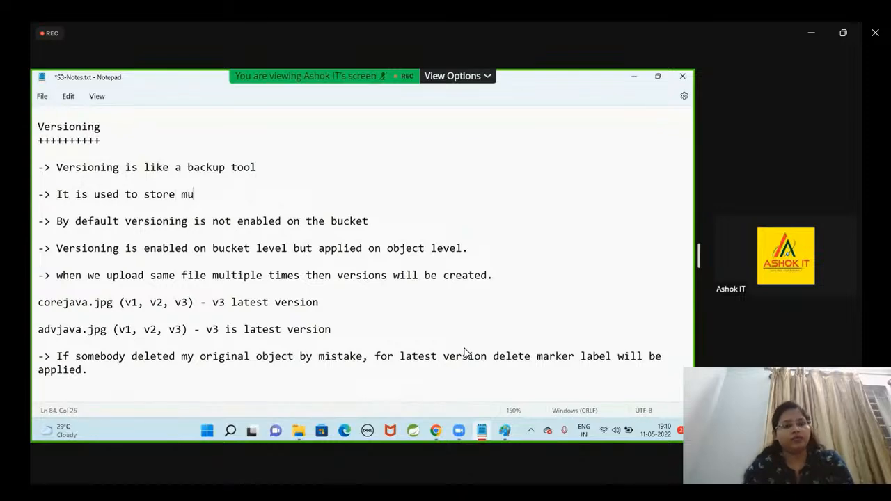
pyautogui.write('ltiple variants ')
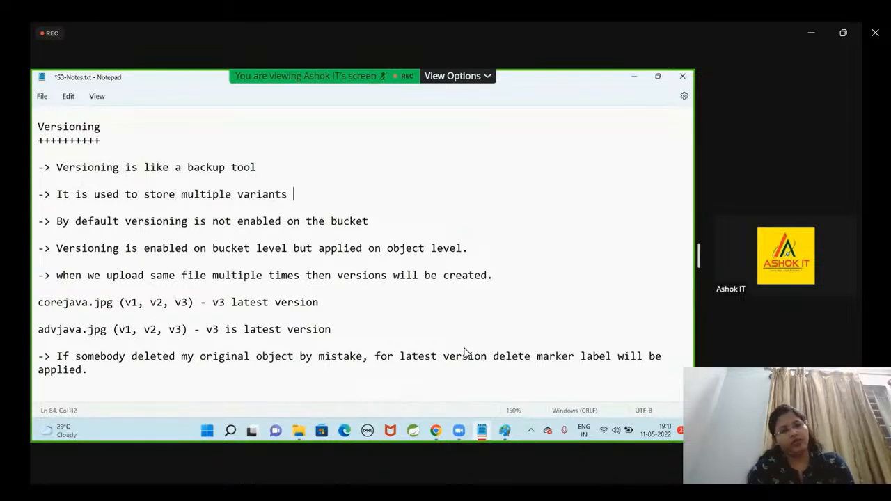
pyautogui.write('of same o')
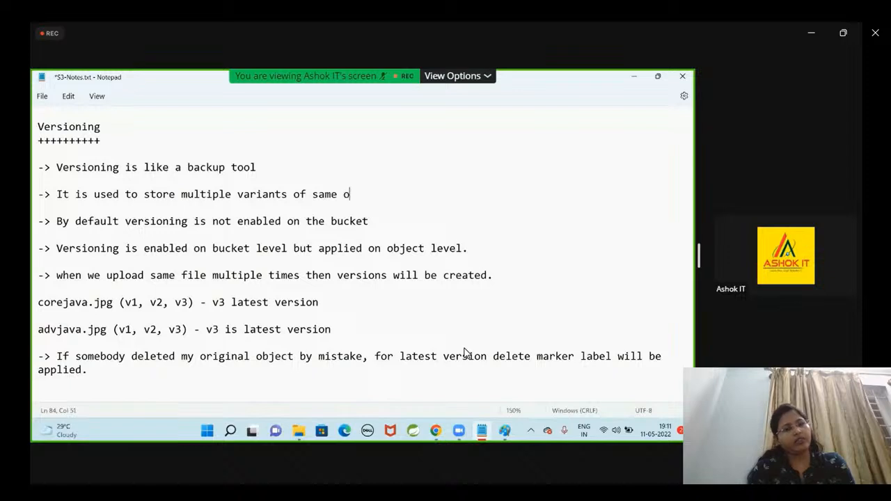
pyautogui.write('bject n th')
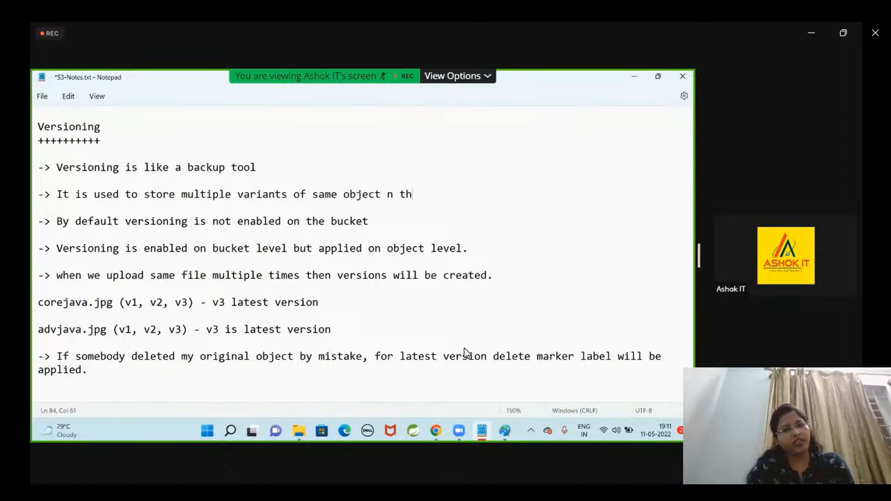
pyautogui.press('BackSpace')
pyautogui.press('BackSpace')
pyautogui.press('BackSpace')
pyautogui.press('BackSpace')
pyautogui.write('in the bucket')
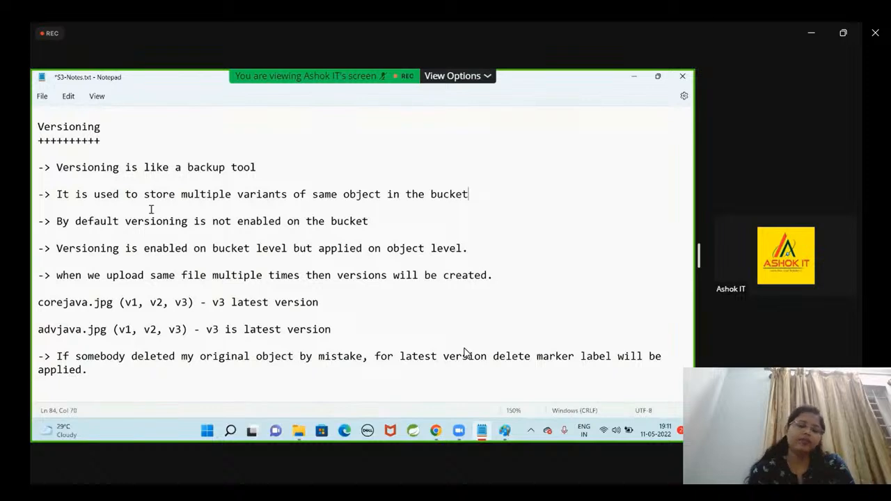
pyautogui.hotkey('ctrl', 's')
# Highlight in turn the notes on versioning's default state and on it being enabled at bucket level but applied at object level.
pyautogui.click(53, 242)
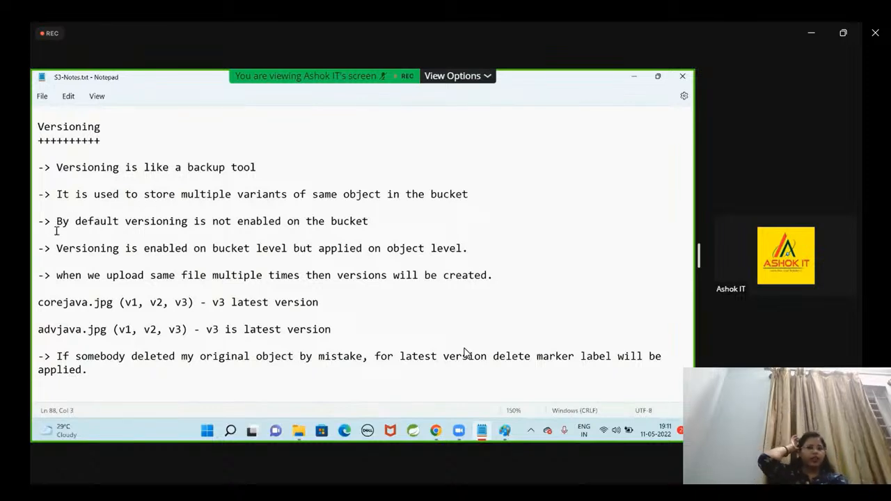
pyautogui.moveTo(56, 231); pyautogui.dragTo(368, 221)
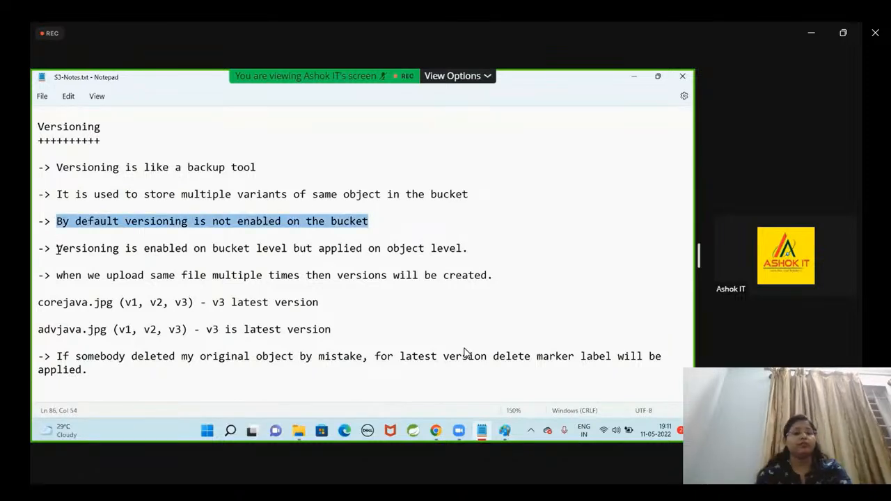
pyautogui.moveTo(57, 248); pyautogui.dragTo(474, 251)
# Switch to the S3 bucket creation form in Chrome and highlight the Bucket Versioning heading.
pyautogui.hotkey('alt', 'Tab')
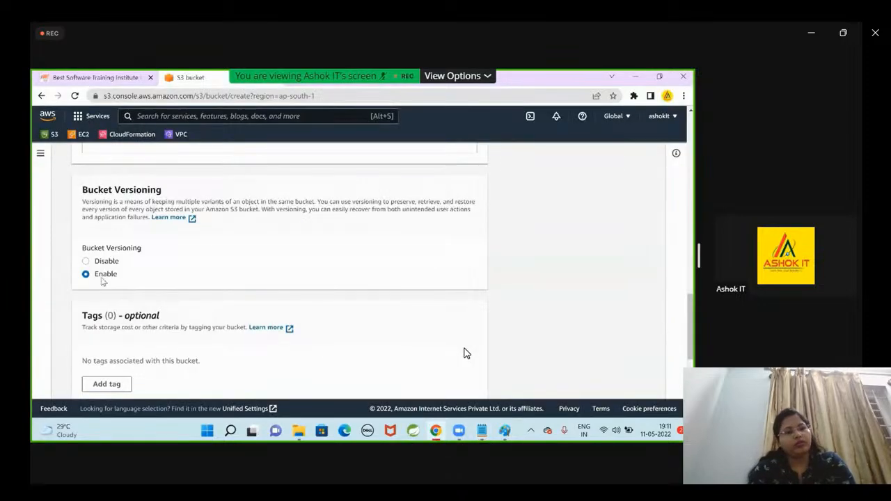
pyautogui.tripleClick(85, 191)
pyautogui.click(540, 315)
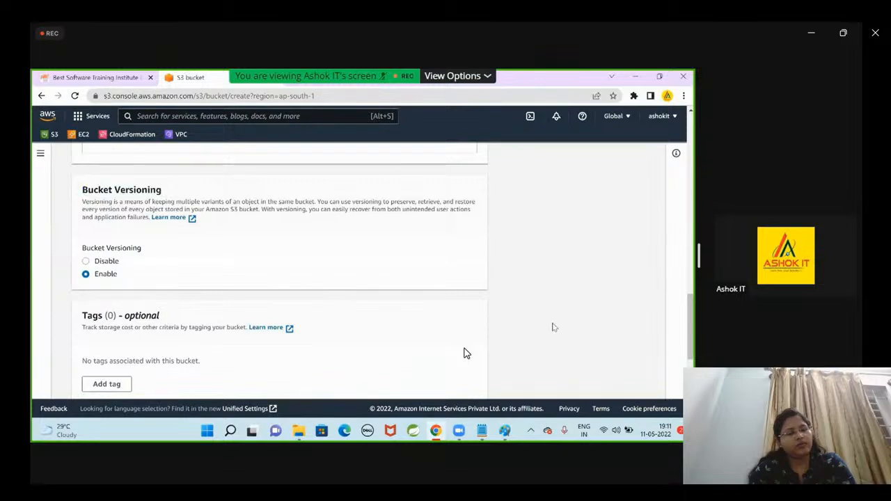
pyautogui.tripleClick(195, 193)
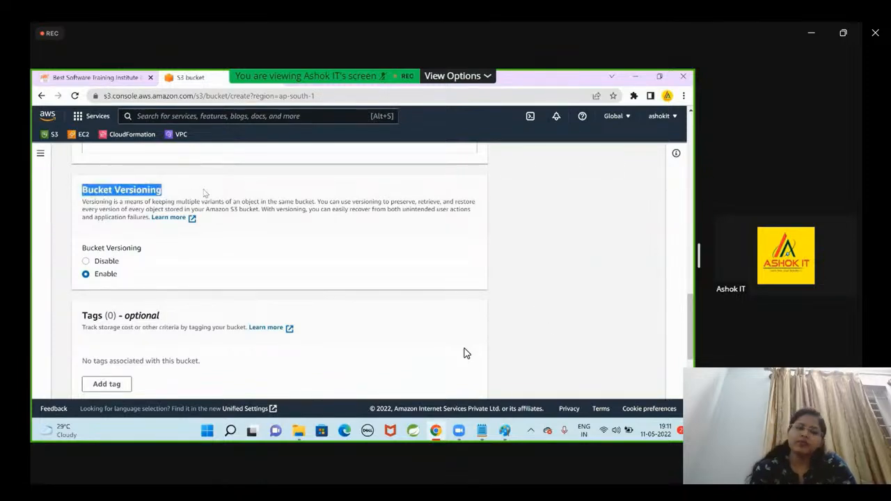
# Highlight "on object level." in the Notepad versioning notes, then return to the bucket creation form in Chrome.
pyautogui.hotkey('alt', 'Tab')
pyautogui.moveTo(368, 249); pyautogui.dragTo(470, 249)
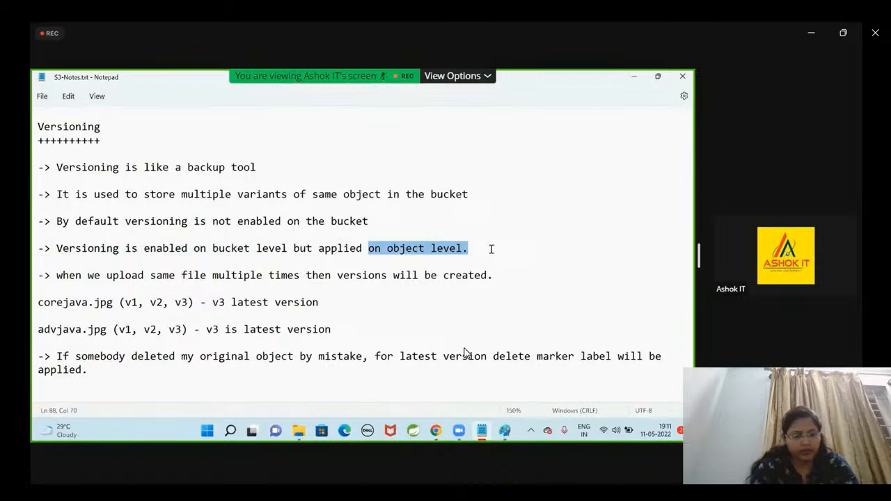
pyautogui.hotkey('alt', 'Tab')
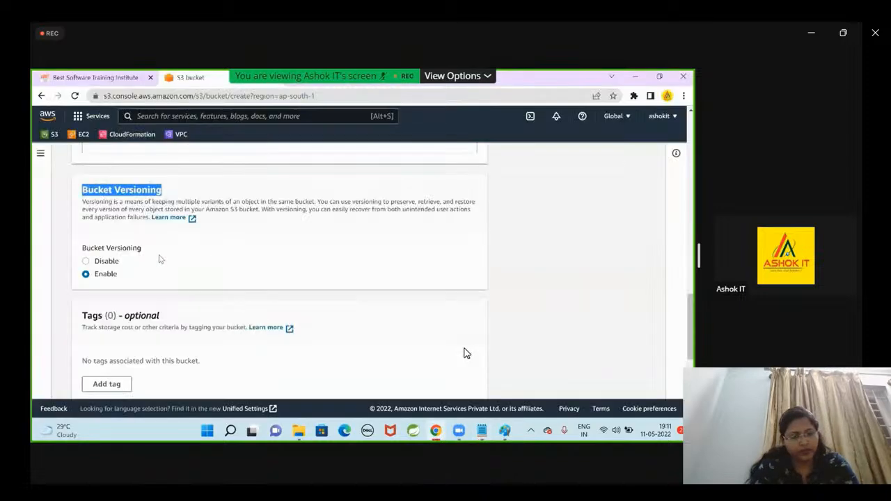
# Review the tags and default encryption sections of the bucket form and expand the Advanced settings.
pyautogui.click(158, 259)
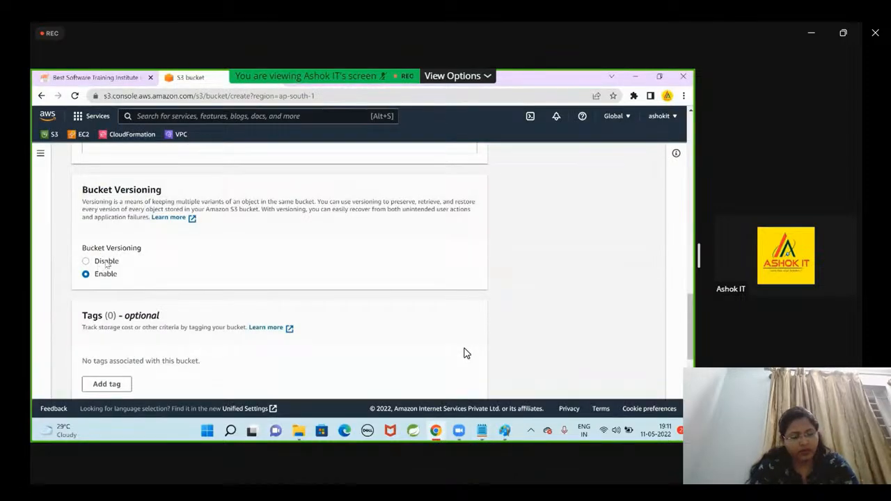
pyautogui.scroll(-1, 182, 283)
pyautogui.scroll(-4, 198, 283)
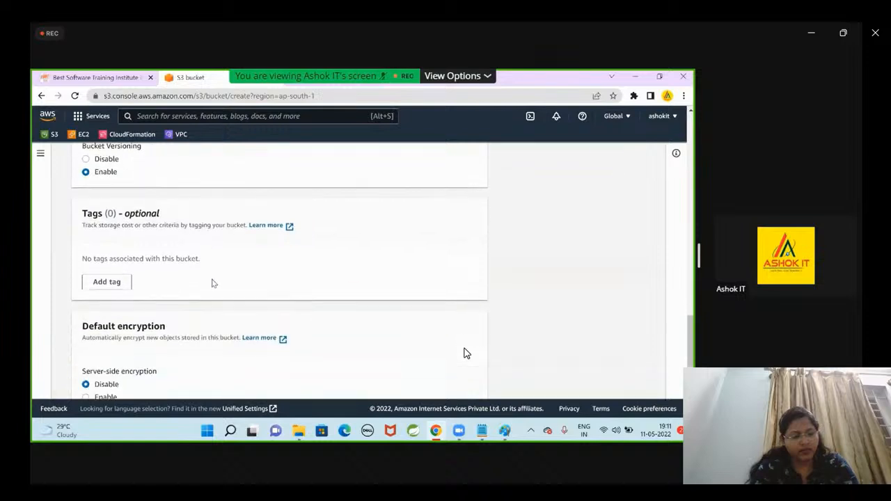
pyautogui.scroll(-1, 197, 306)
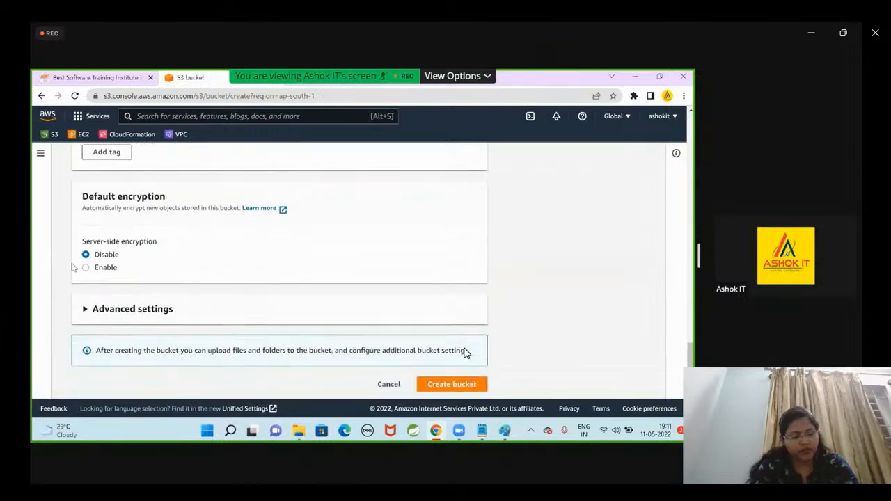
pyautogui.click(97, 306)
pyautogui.scroll(-3, 97, 307)
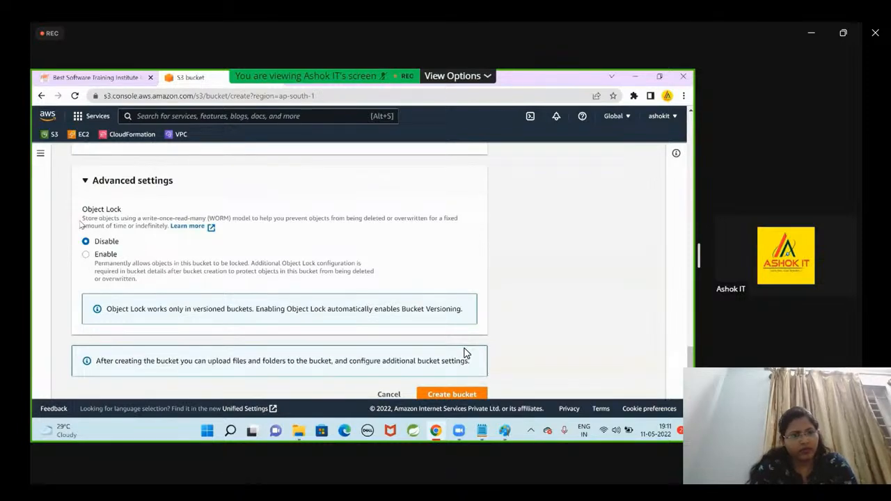
# Highlight the write-once-read-many (WORM) description of Object Lock, then switch Object Lock to Enable and back to Disable.
pyautogui.moveTo(142, 218); pyautogui.dragTo(222, 217)
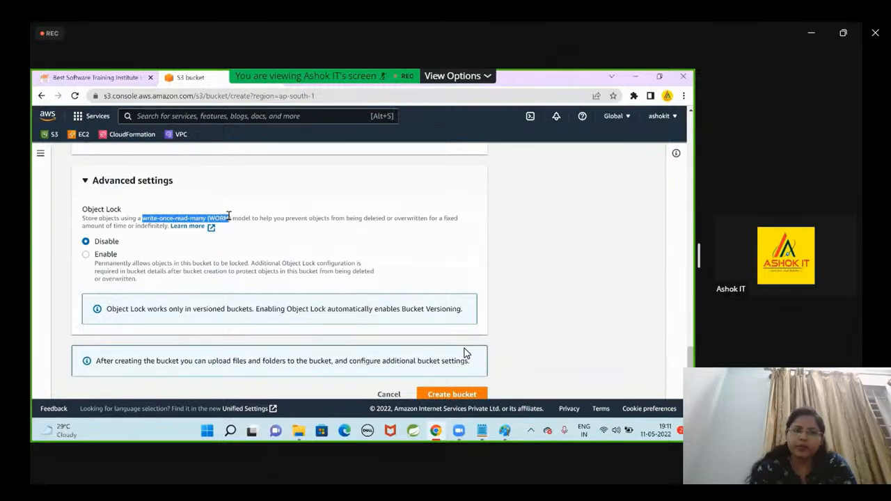
pyautogui.moveTo(228, 217); pyautogui.dragTo(473, 223)
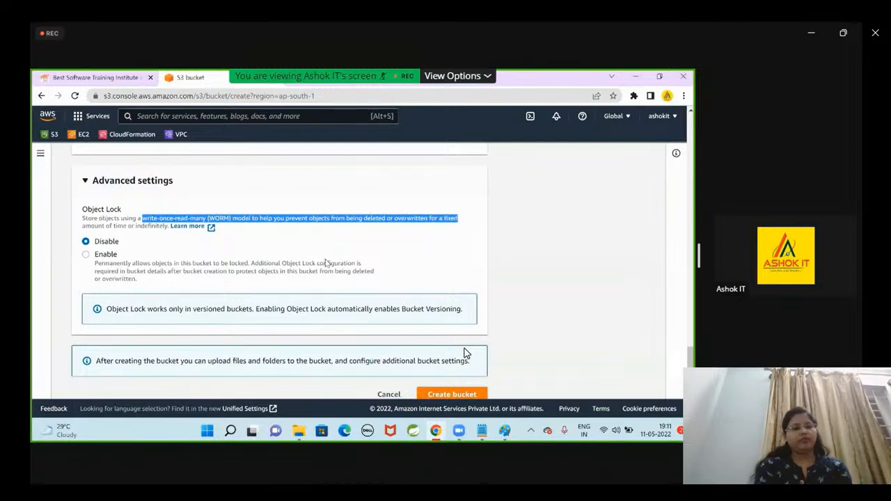
pyautogui.click(106, 255)
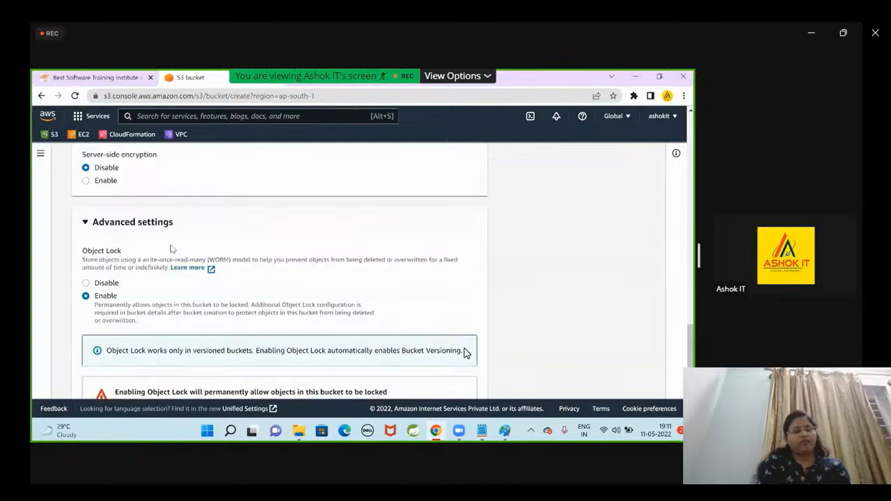
pyautogui.click(86, 284)
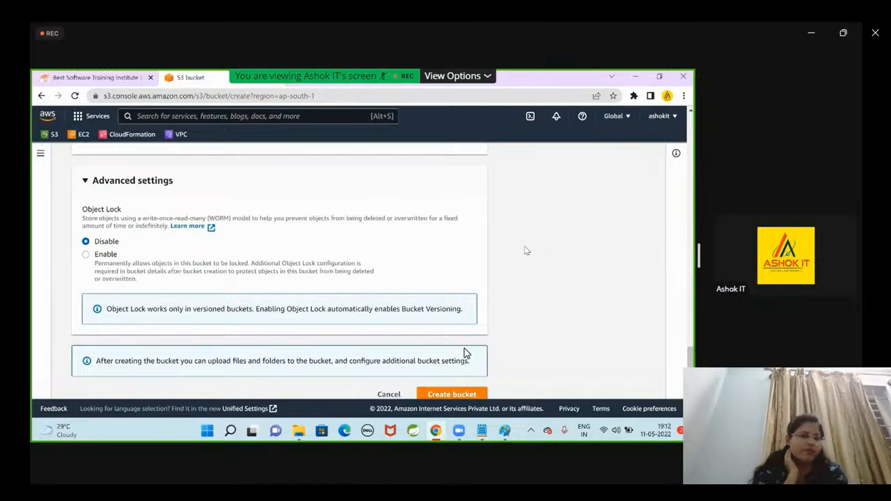
# Review the public access, Bucket Versioning, tags, encryption and Object Lock settings in the bucket form.
pyautogui.scroll(5, 390, 289)
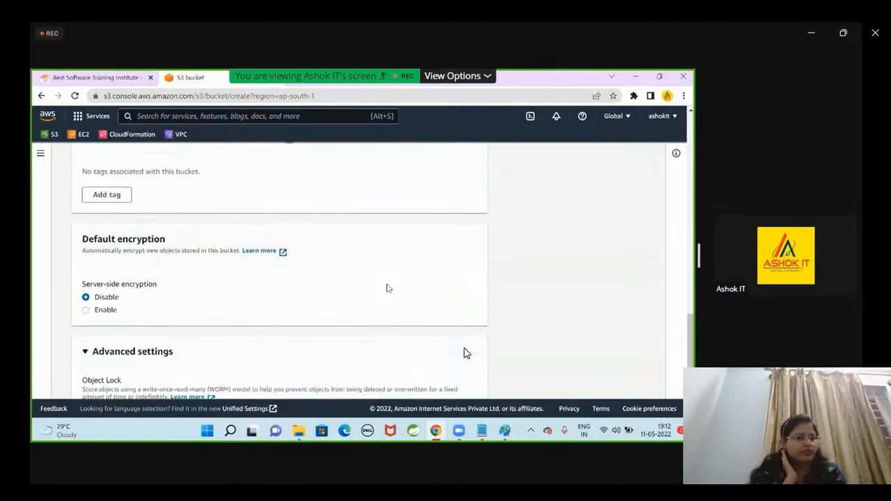
pyautogui.scroll(10, 388, 288)
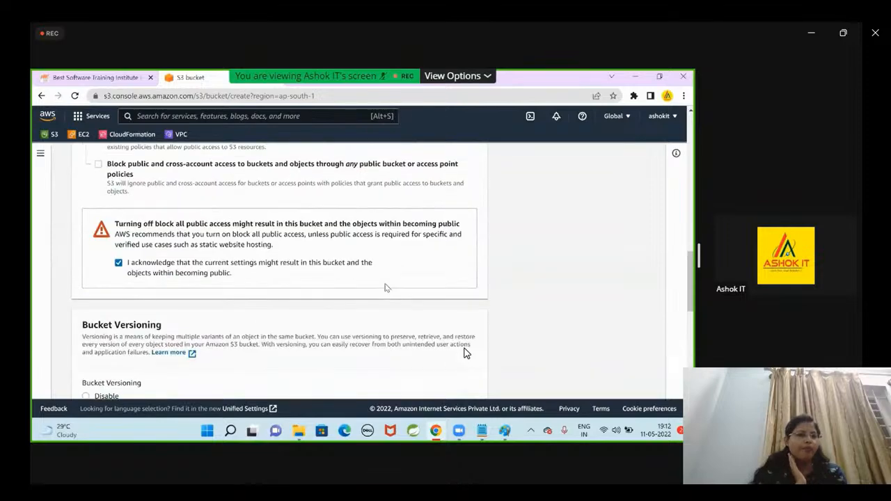
pyautogui.scroll(-10, 387, 288)
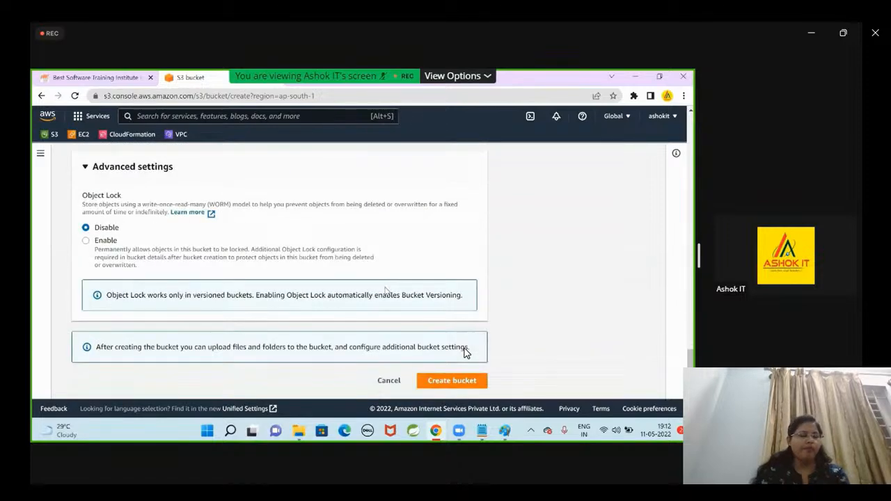
pyautogui.scroll(3, 258, 294)
pyautogui.scroll(6, 144, 305)
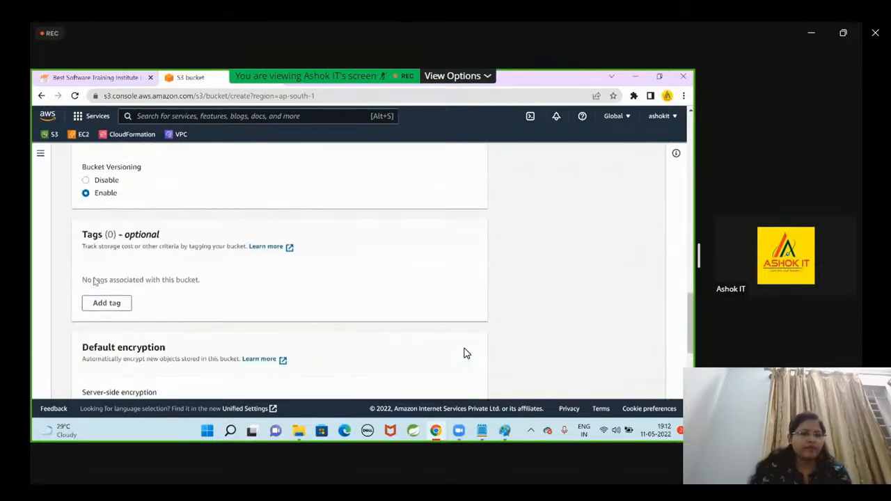
pyautogui.scroll(6, 466, 353)
pyautogui.scroll(-3, 466, 354)
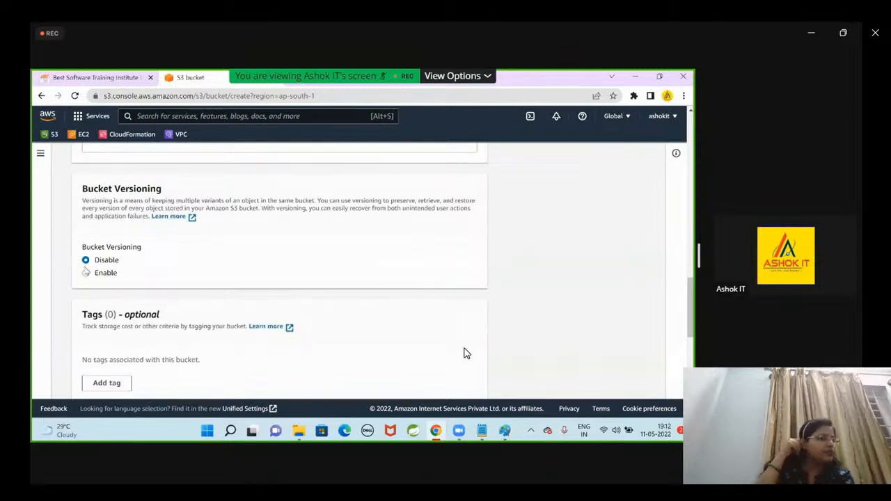
pyautogui.scroll(-5, 466, 353)
pyautogui.scroll(2, 465, 353)
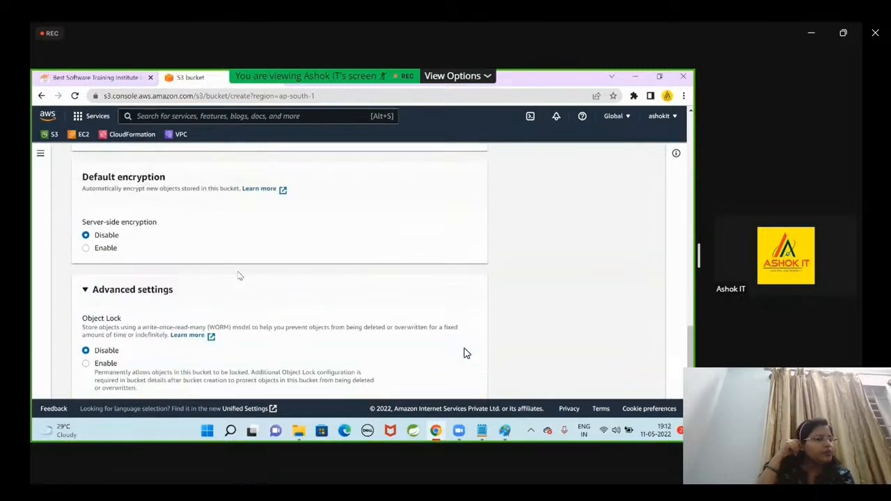
pyautogui.scroll(5, 466, 353)
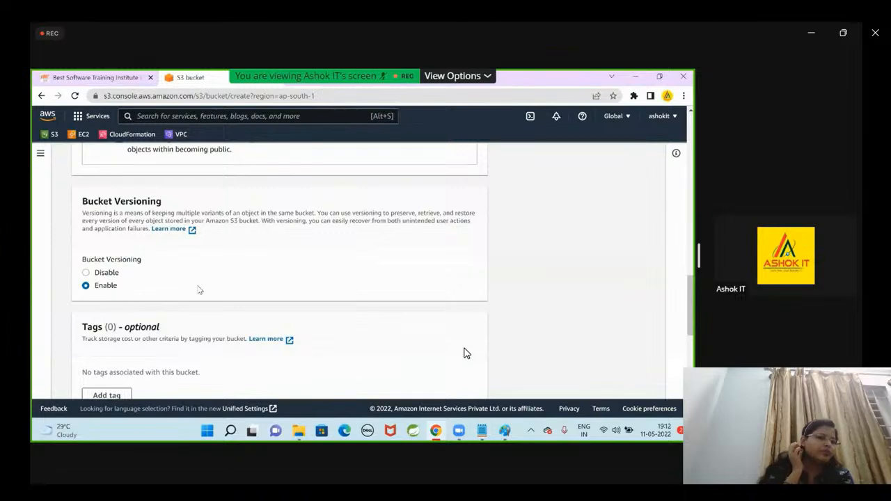
pyautogui.scroll(-4, 466, 353)
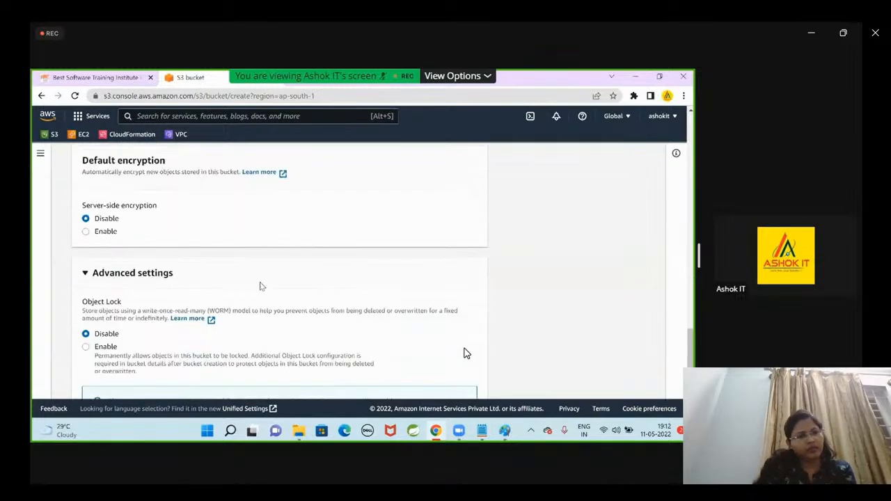
# Create the bucket with the chosen settings and open ashokits3bucket from the bucket list.
pyautogui.scroll(-3, 466, 353)
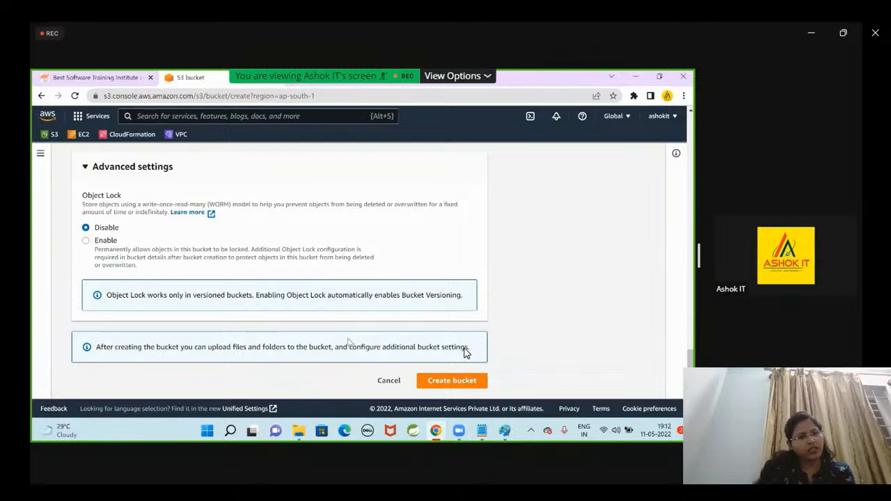
pyautogui.click(452, 382)
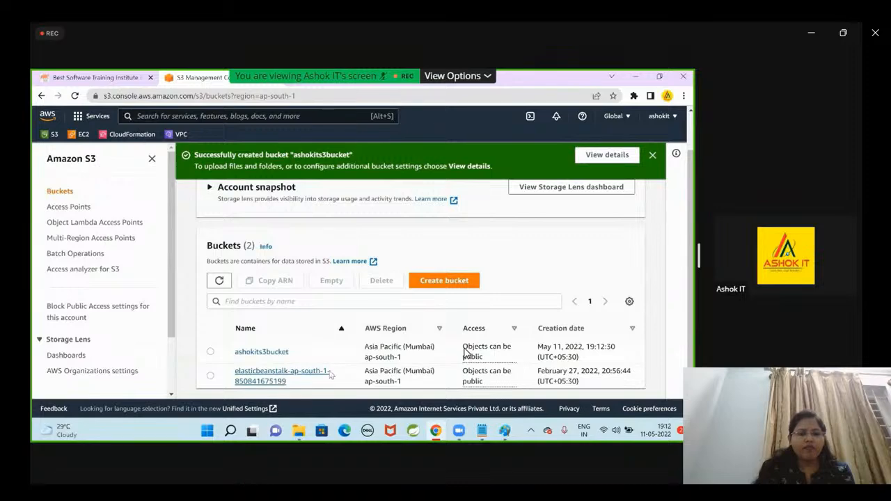
pyautogui.click(271, 353)
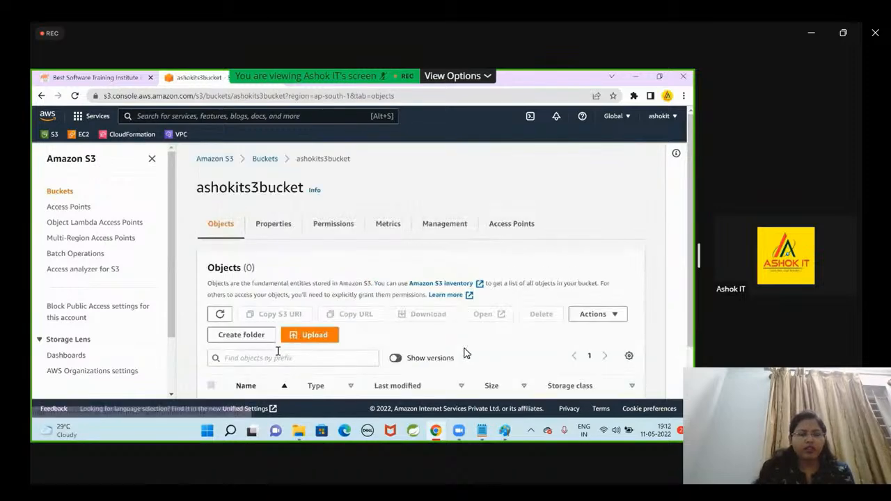
# Examine the Objects section of ashokits3bucket and highlight the message about the bucket's contents.
pyautogui.scroll(-1, 341, 360)
pyautogui.scroll(2, 611, 334)
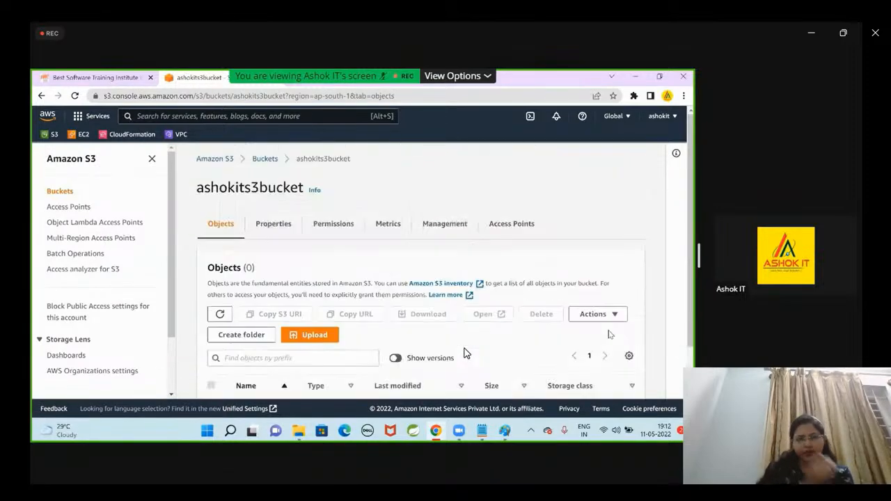
pyautogui.scroll(-1, 617, 334)
pyautogui.scroll(1, 618, 334)
pyautogui.scroll(-1, 507, 300)
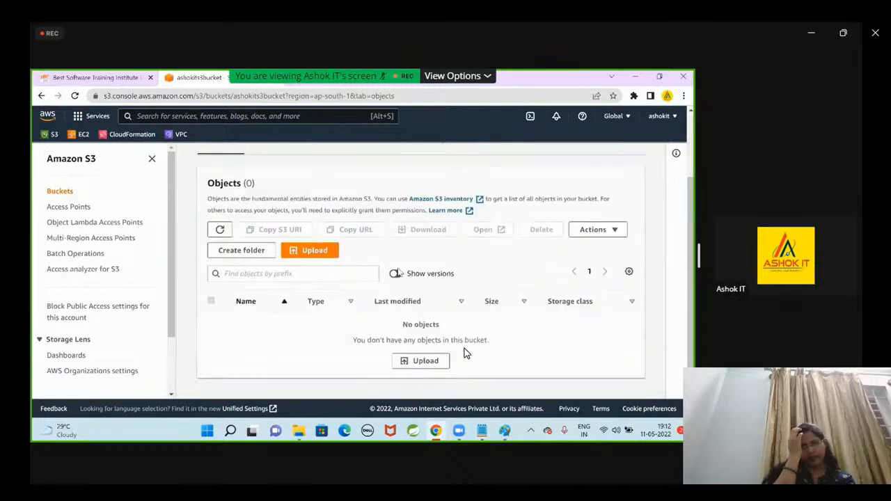
pyautogui.moveTo(353, 340); pyautogui.dragTo(541, 344)
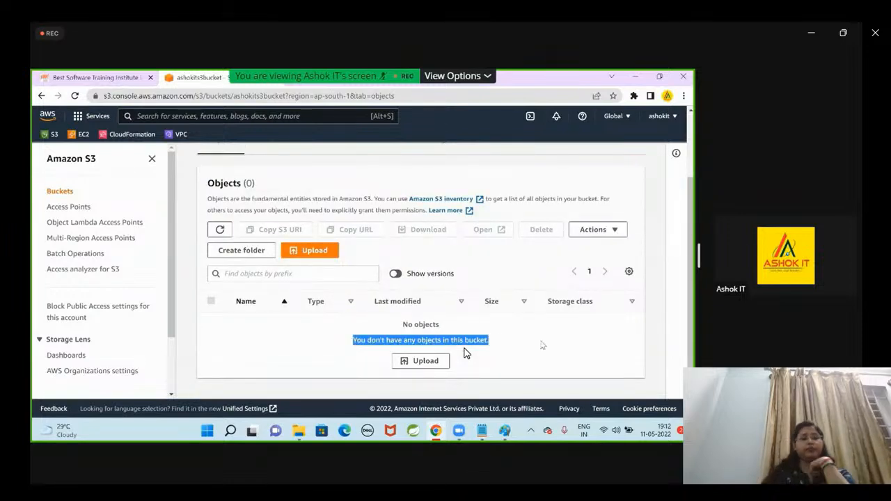
pyautogui.click(603, 344)
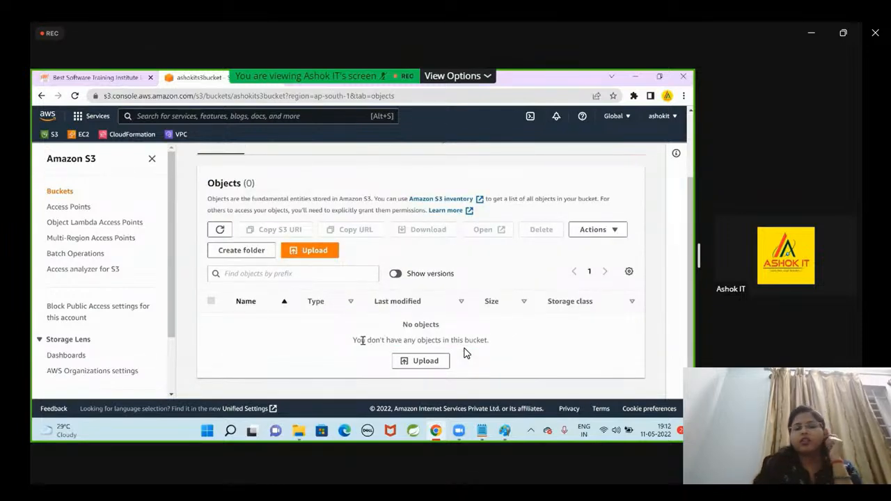
pyautogui.moveTo(356, 340); pyautogui.dragTo(503, 340)
pyautogui.click(541, 348)
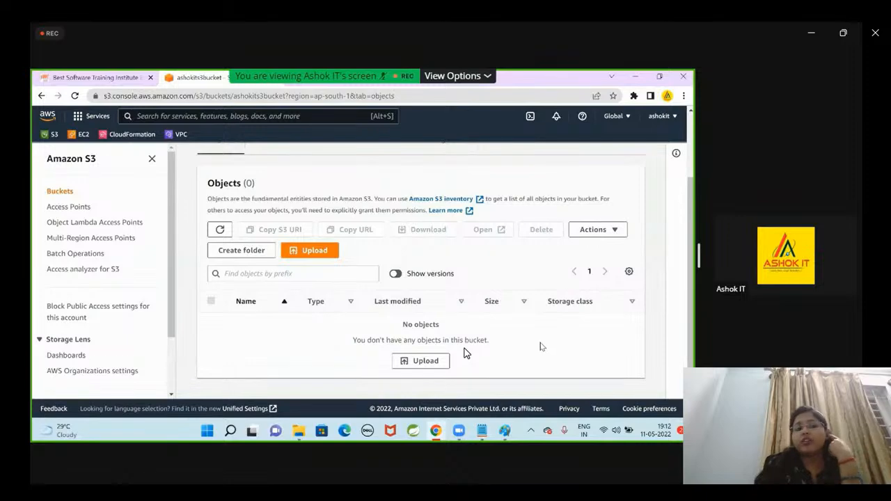
# Open a new Notepad window and write "hi, how are you??" as the file's content.
pyautogui.press('super')
pyautogui.press('super')
pyautogui.press('super')
pyautogui.write('note')
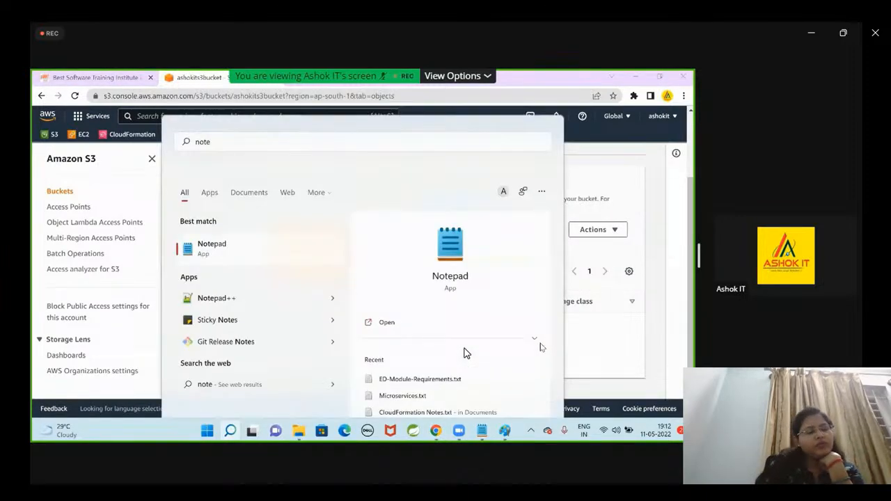
pyautogui.press('Return')
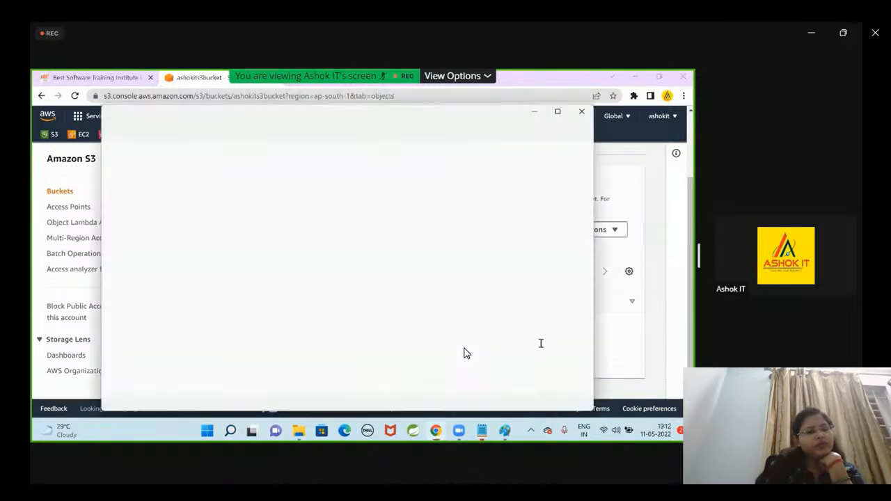
pyautogui.write('hi')
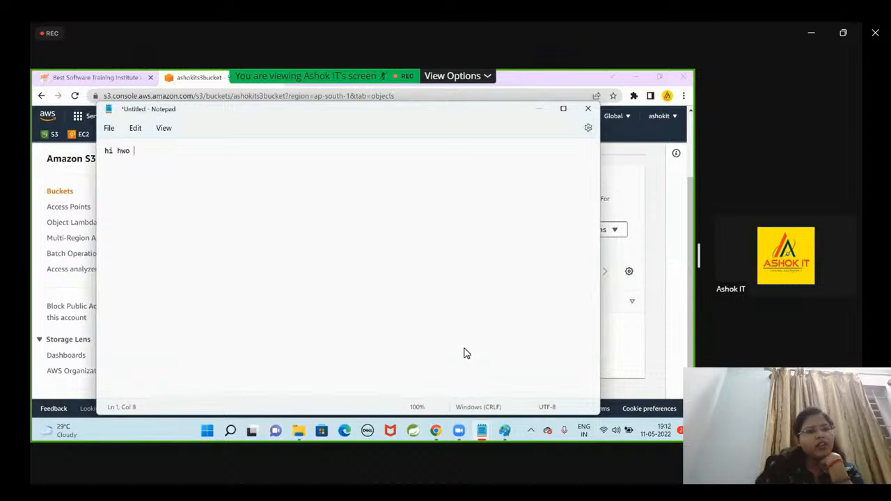
pyautogui.write(', how')
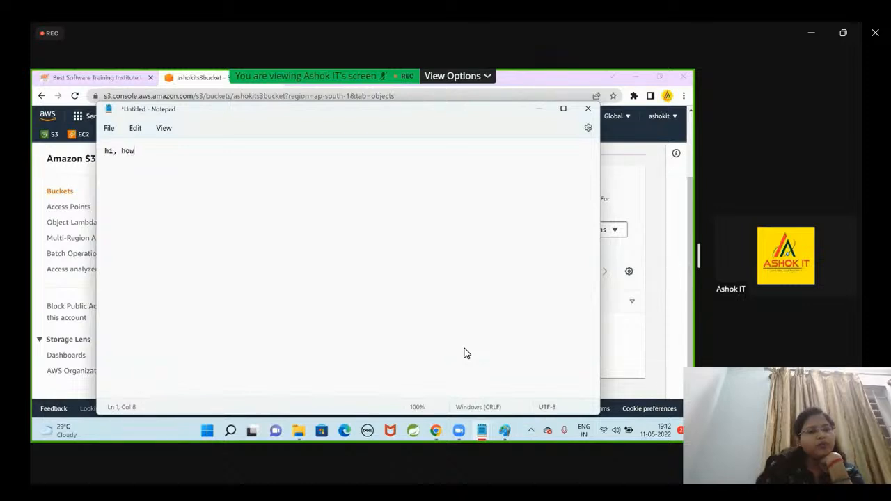
pyautogui.write(' are you??')
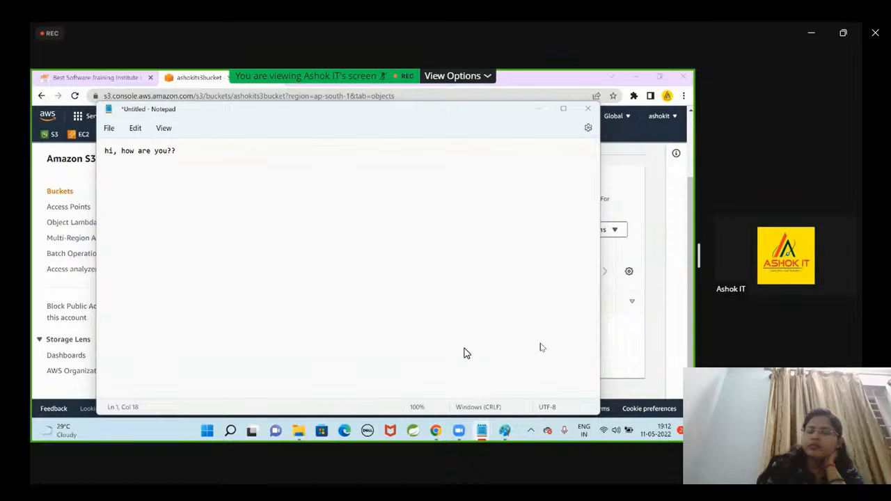
# Save the text file to the Desktop as f1.txt, close Notepad and return to the bucket page in Chrome.
pyautogui.hotkey('ctrl', 's')
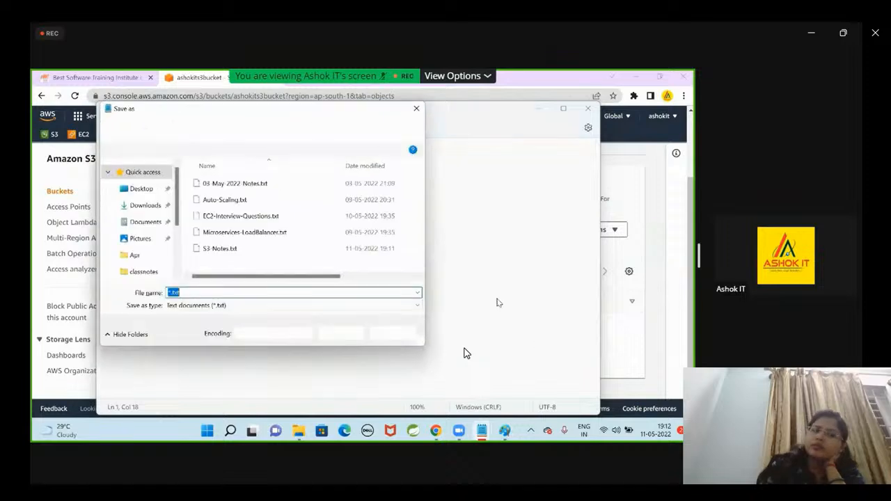
pyautogui.click(141, 188)
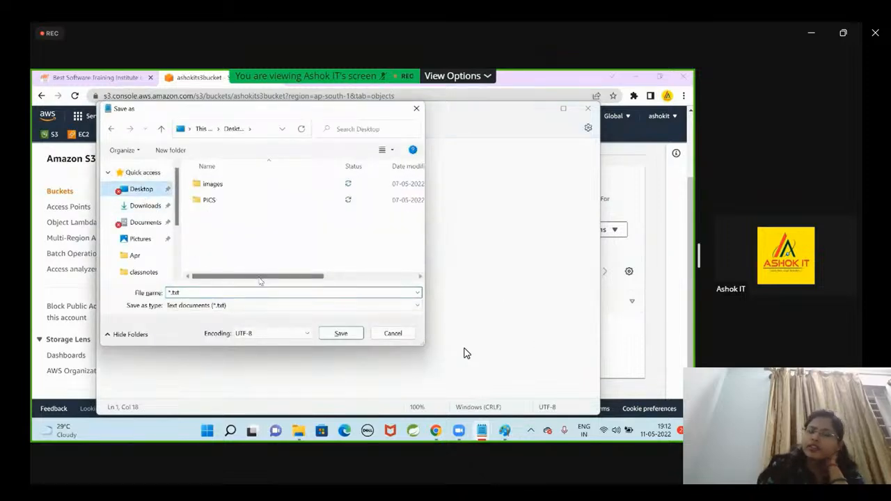
pyautogui.write('f1')
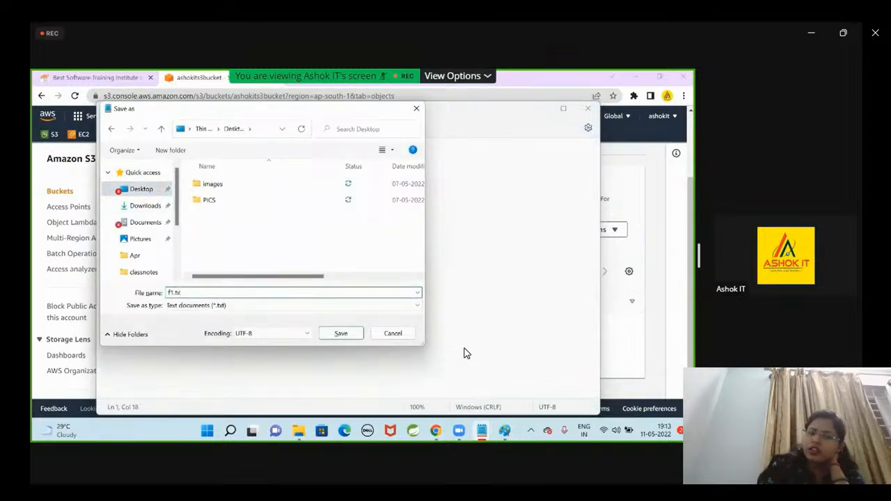
pyautogui.press('Return')
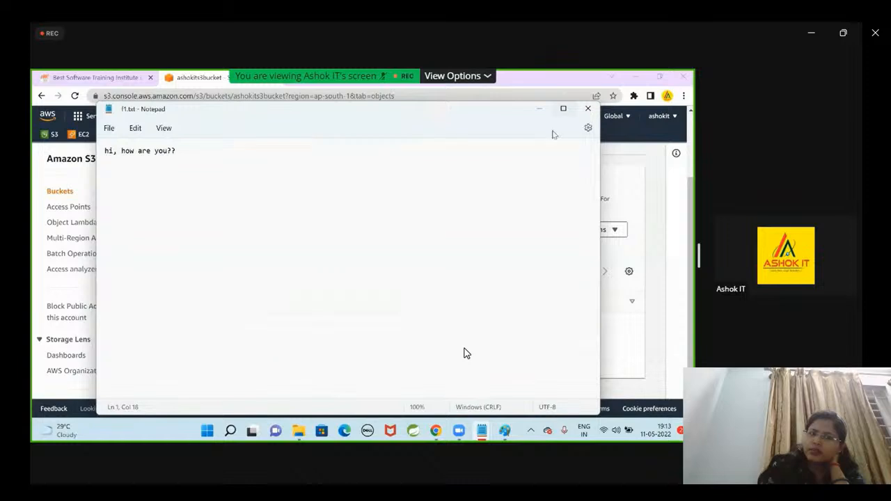
pyautogui.click(587, 109)
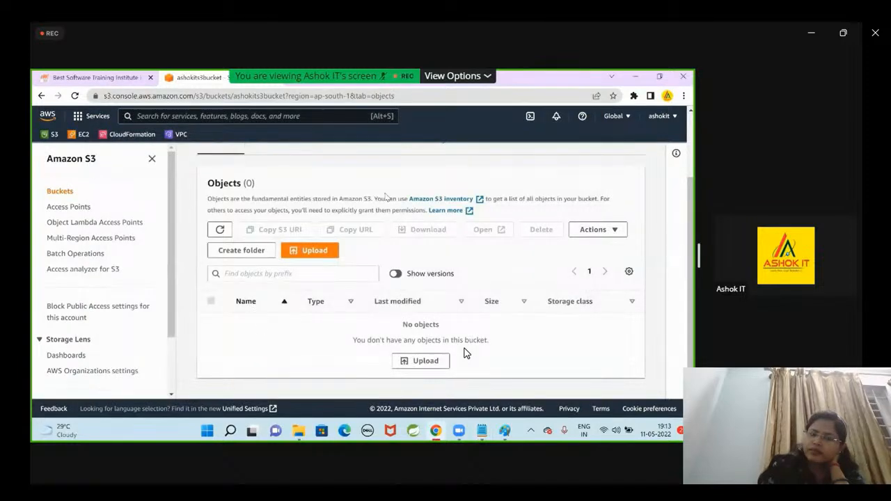
pyautogui.scroll(2, 373, 209)
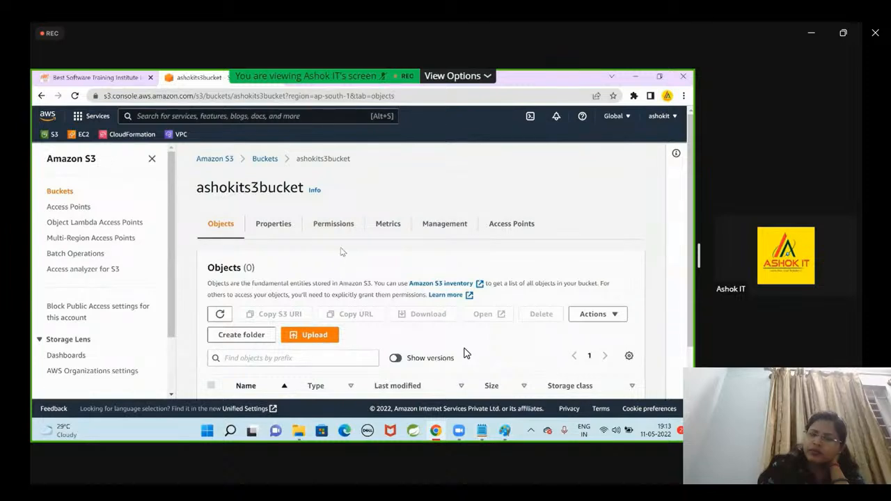
# Return to the bucket list, highlight the AWS Region of ashokits3bucket and reopen that bucket.
pyautogui.click(268, 159)
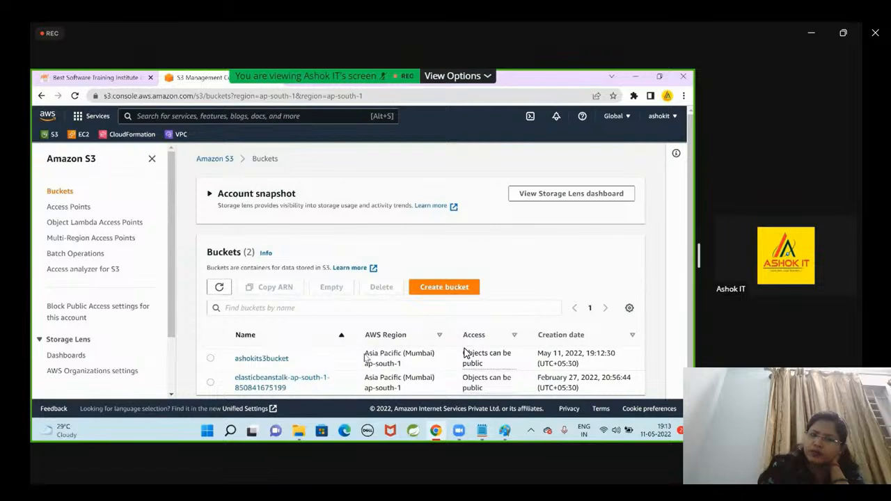
pyautogui.moveTo(365, 354); pyautogui.dragTo(405, 366)
pyautogui.click(486, 158)
pyautogui.click(262, 359)
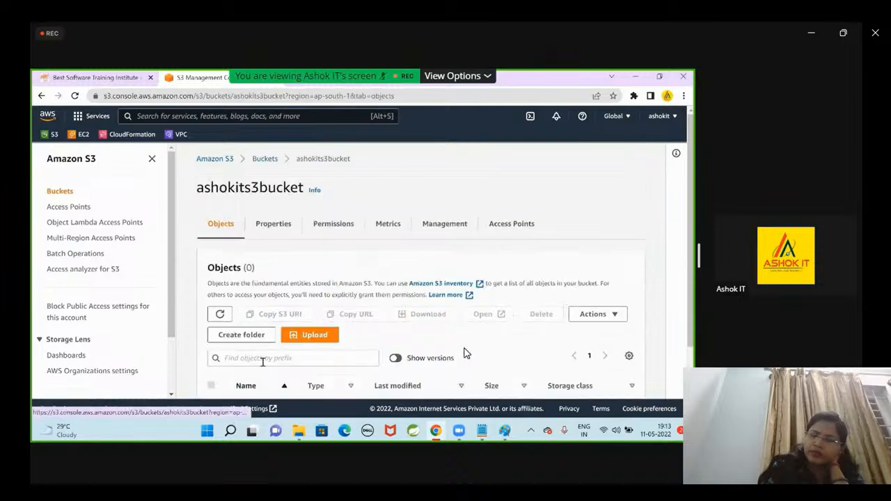
pyautogui.scroll(-2, 348, 259)
pyautogui.scroll(2, 348, 257)
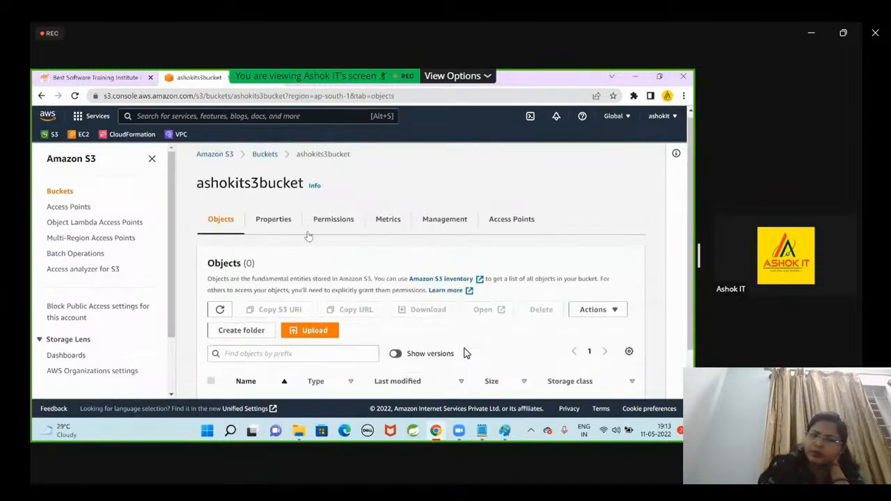
# Examine the properties of ashokits3bucket, from Bucket Versioning and encryption through event notifications to static website hosting.
pyautogui.click(285, 223)
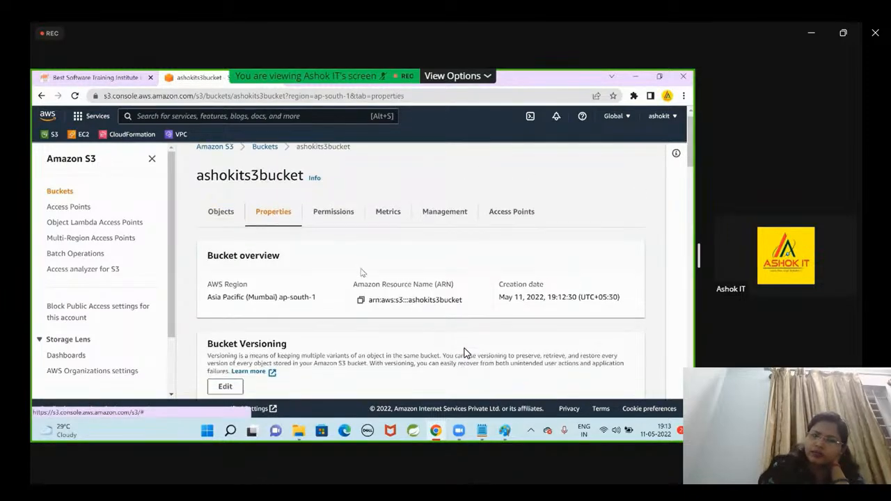
pyautogui.scroll(-3, 465, 353)
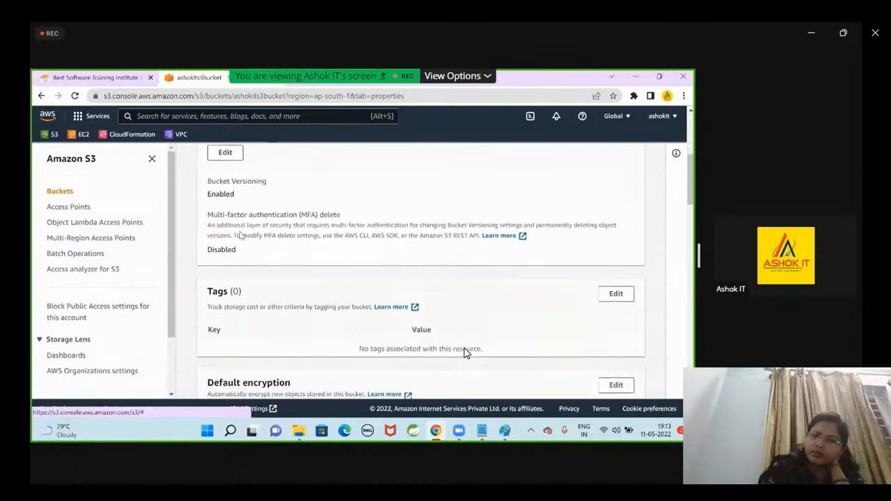
pyautogui.scroll(-4, 465, 353)
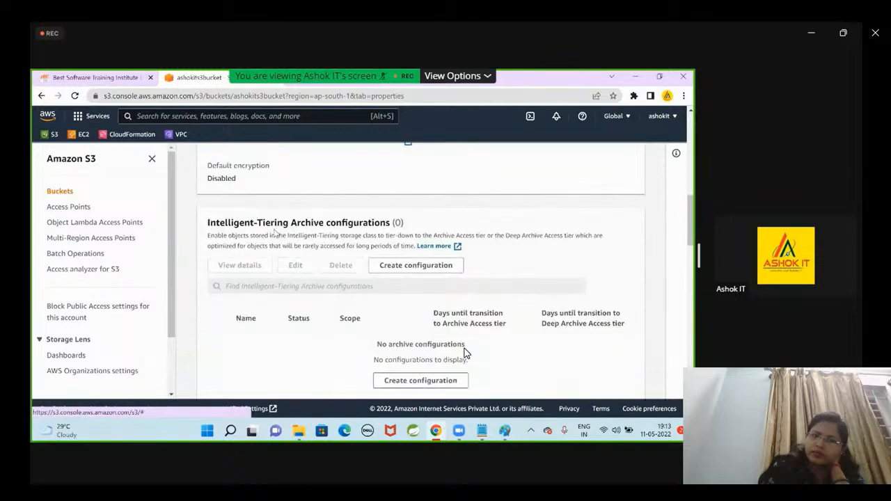
pyautogui.scroll(-4, 466, 353)
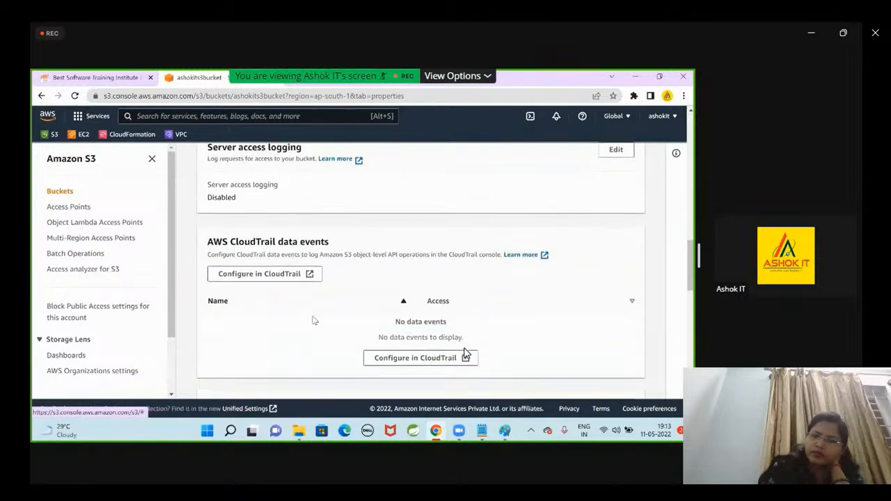
pyautogui.scroll(-5, 465, 353)
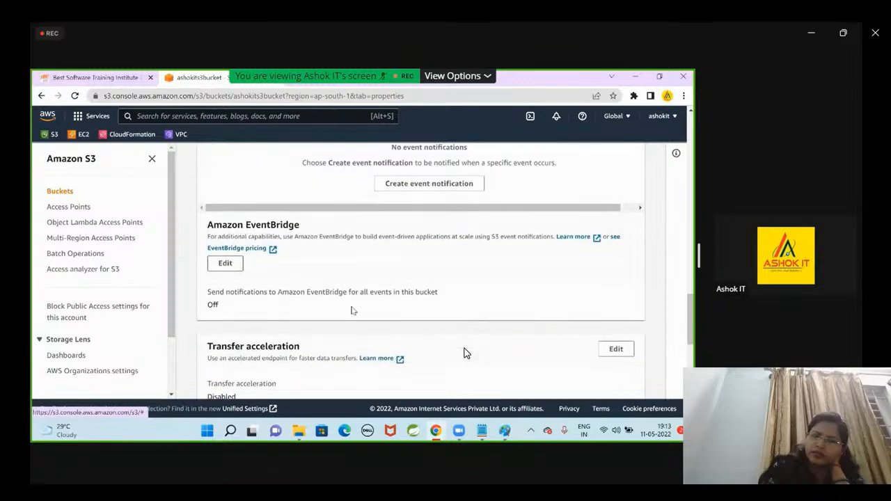
pyautogui.scroll(-5, 465, 353)
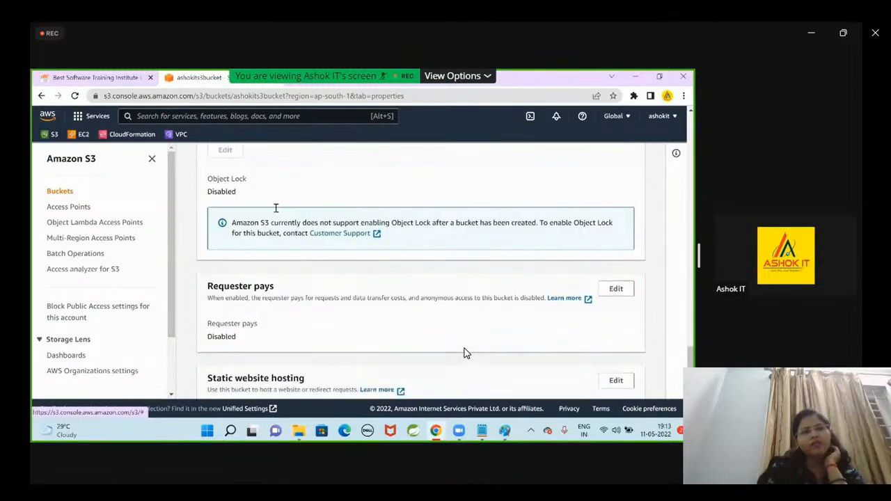
pyautogui.scroll(-2, 465, 354)
pyautogui.scroll(5, 465, 353)
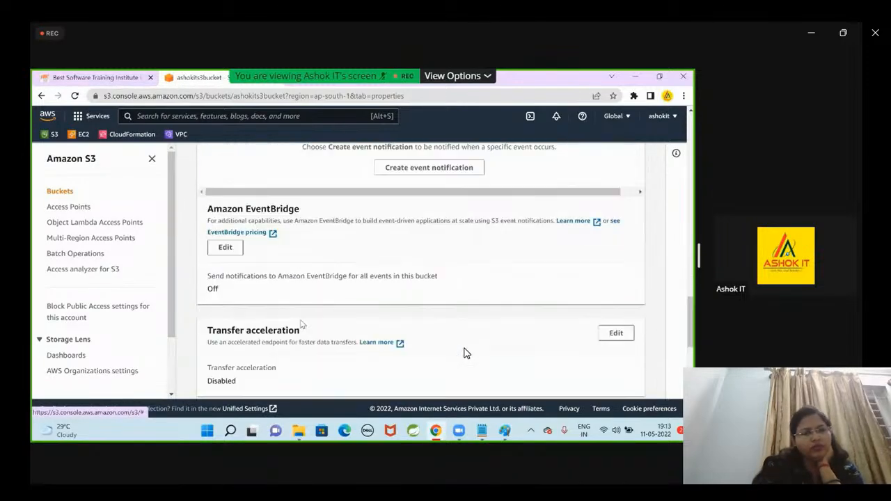
pyautogui.scroll(15, 465, 354)
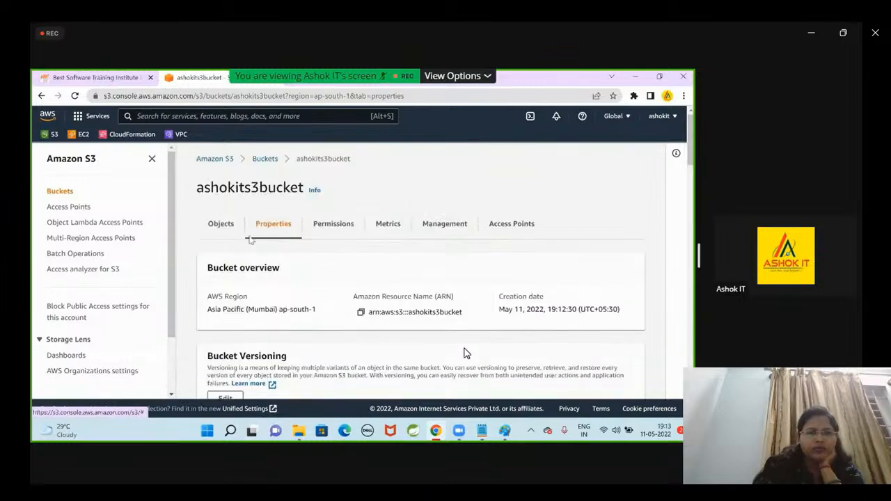
# Examine the bucket's permissions, including Block public access, the bucket policy and the access control list grantees.
pyautogui.click(314, 230)
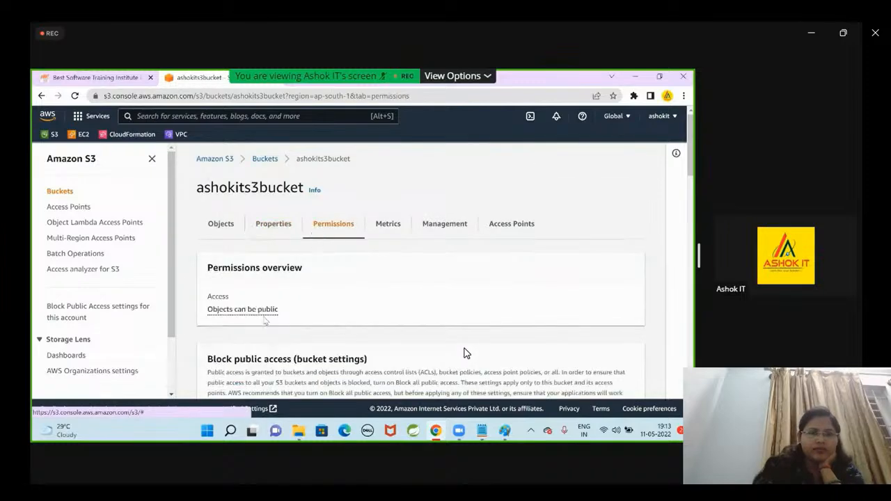
pyautogui.scroll(-1, 249, 284)
pyautogui.scroll(-3, 250, 284)
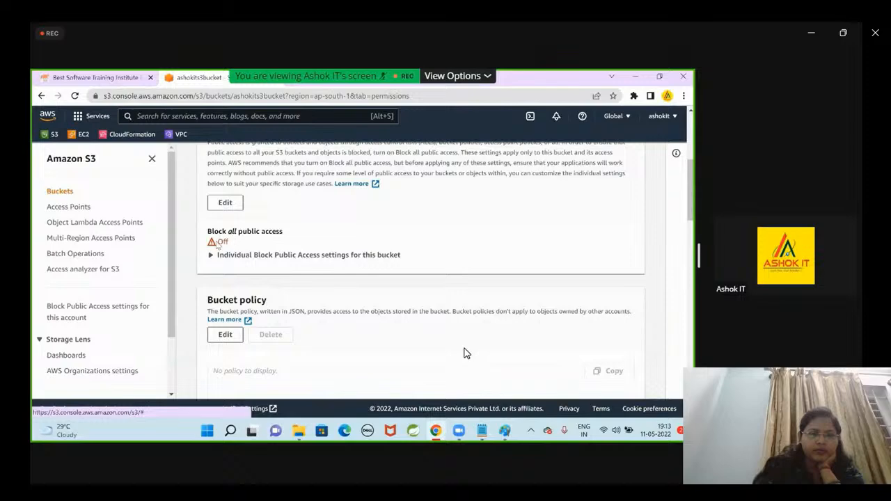
pyautogui.scroll(-5, 465, 353)
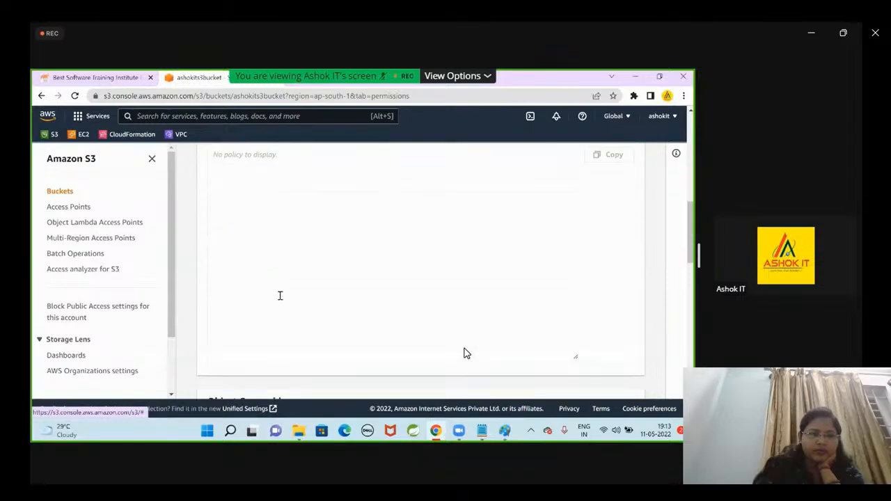
pyautogui.scroll(-6, 465, 354)
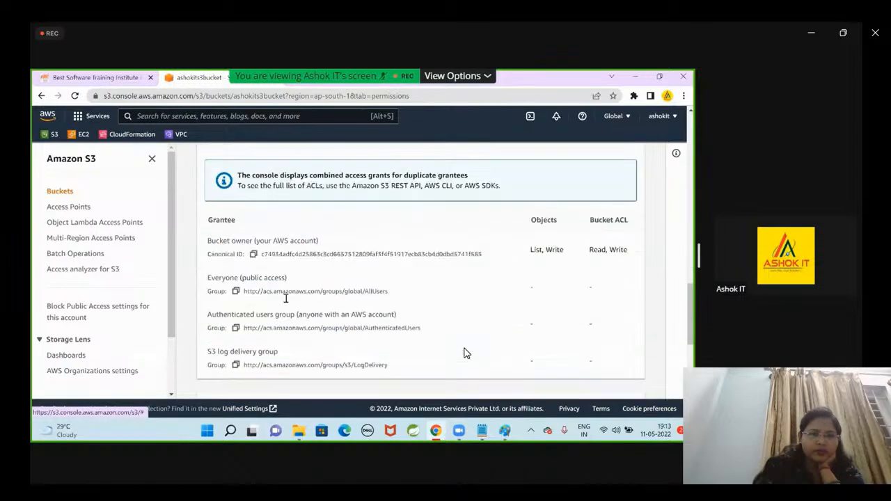
pyautogui.scroll(15, 466, 353)
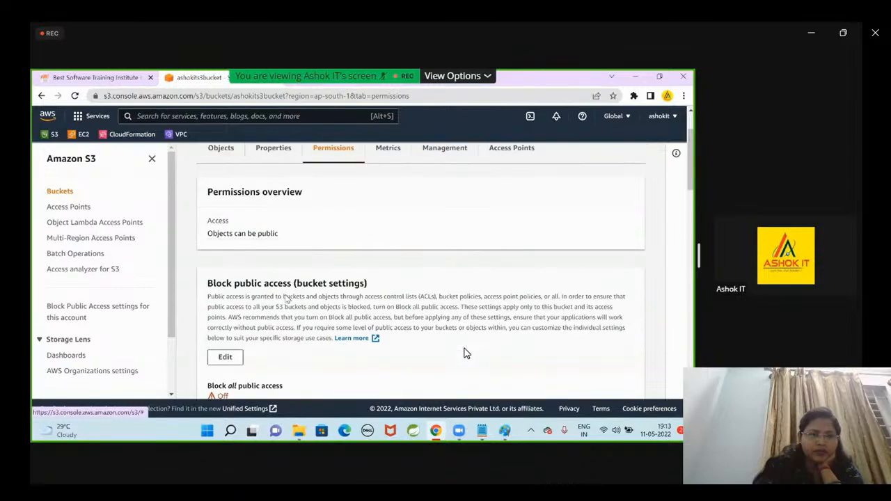
# Examine the bucket's metrics for total size, number of objects and replication.
pyautogui.click(390, 223)
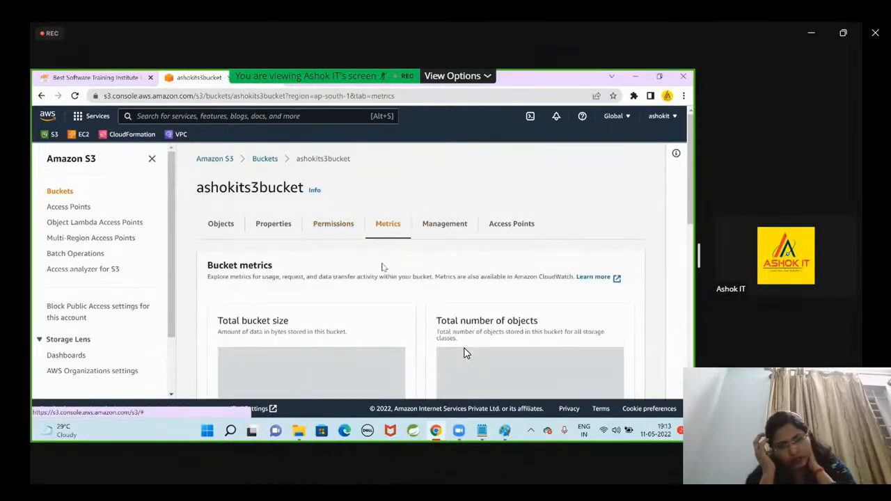
pyautogui.scroll(-2, 362, 291)
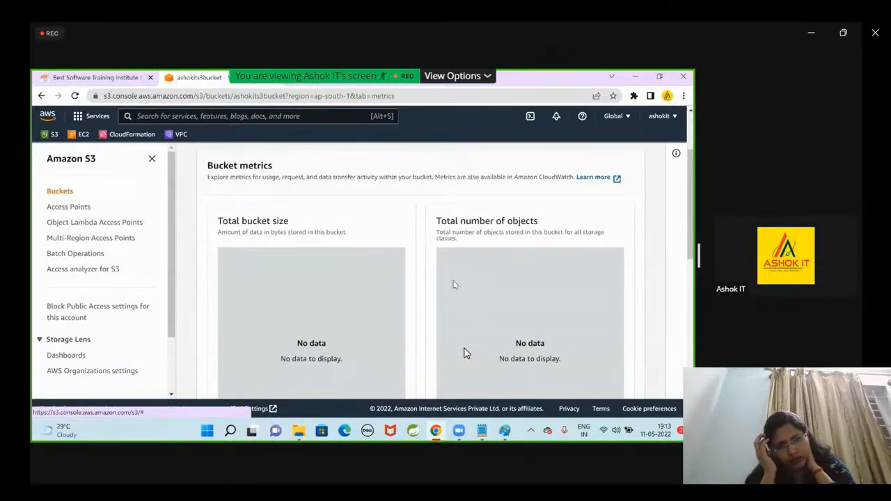
pyautogui.scroll(-2, 548, 301)
pyautogui.scroll(-5, 548, 300)
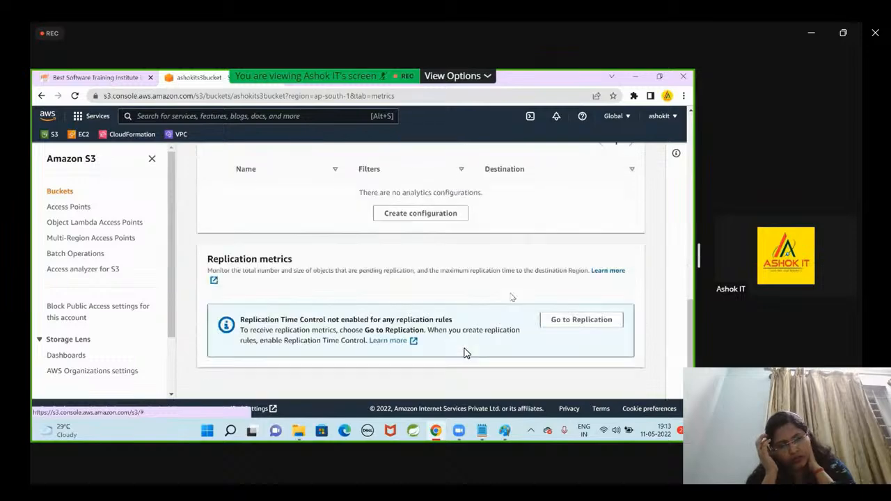
pyautogui.scroll(4, 510, 297)
pyautogui.scroll(5, 511, 298)
# Examine the bucket's management settings for lifecycle rules, replication rules and inventory configurations.
pyautogui.click(450, 230)
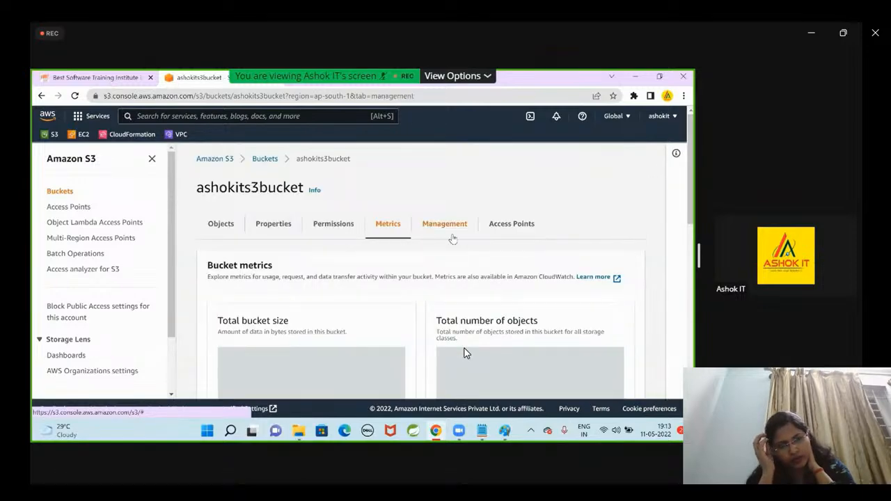
pyautogui.scroll(-4, 418, 310)
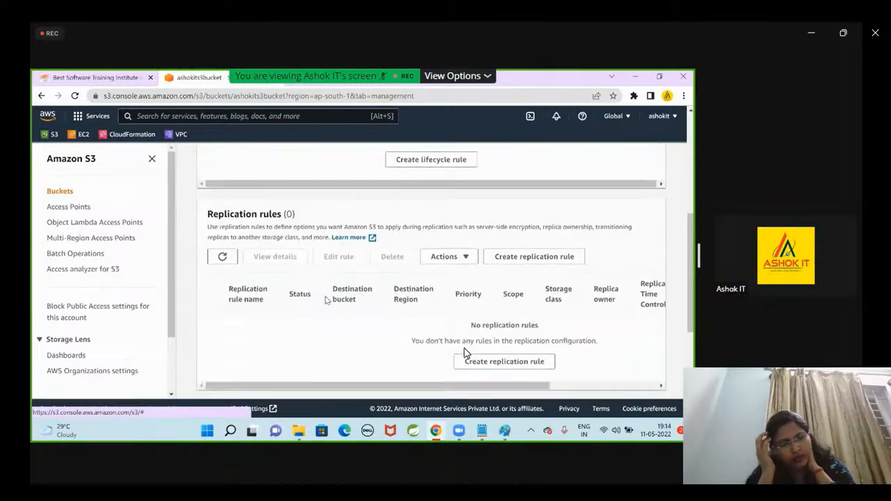
pyautogui.scroll(3, 333, 298)
pyautogui.scroll(-5, 324, 295)
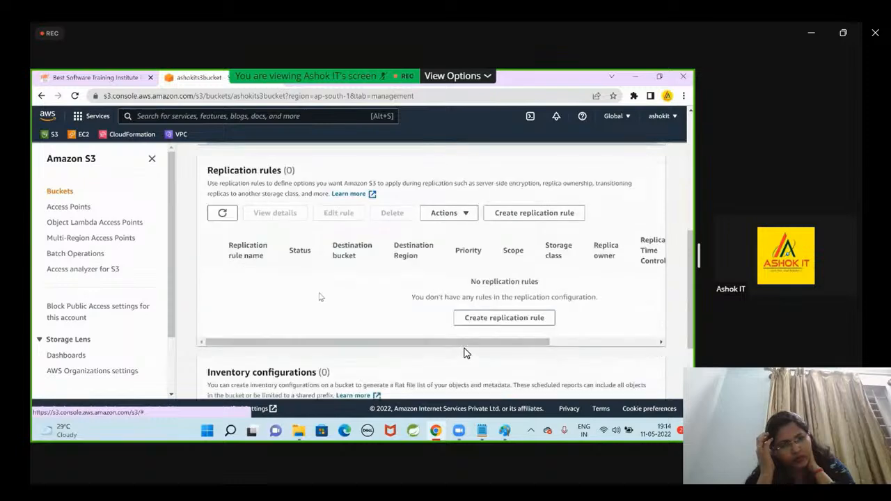
pyautogui.scroll(5, 322, 294)
# Examine the bucket's Access Points section and highlight the message about its access points.
pyautogui.click(501, 238)
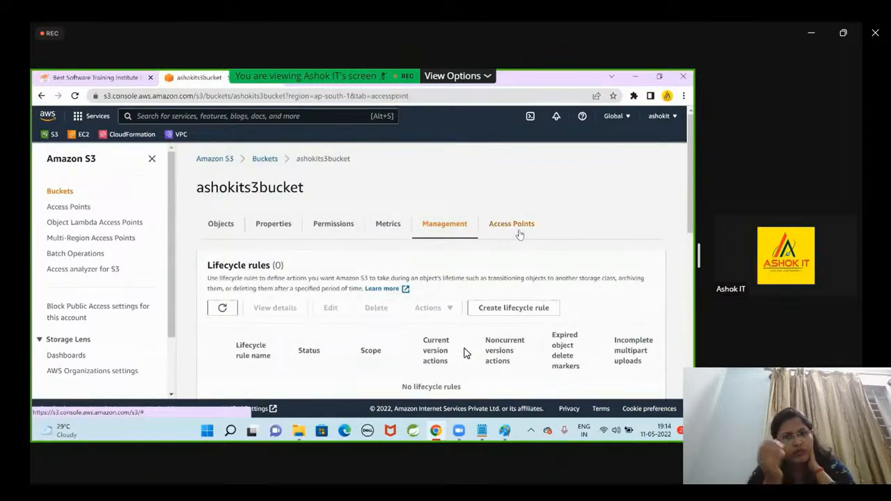
pyautogui.scroll(-2, 490, 267)
pyautogui.moveTo(501, 340); pyautogui.dragTo(365, 339)
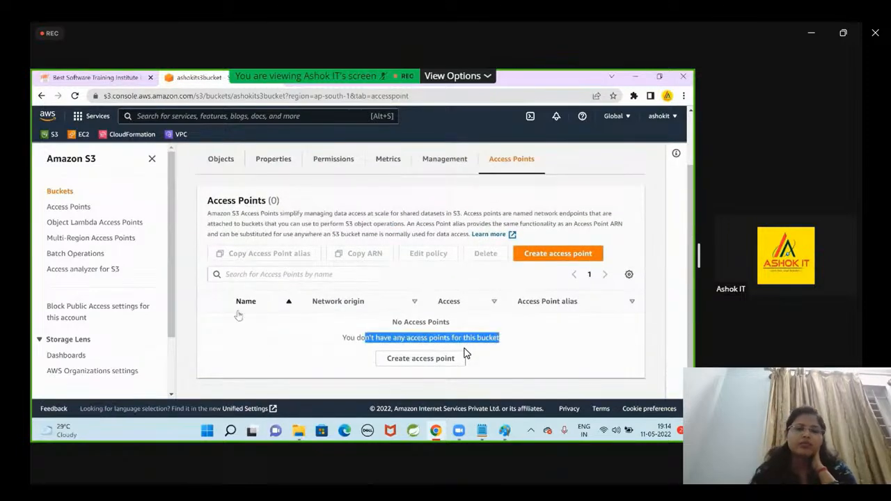
pyautogui.scroll(2, 239, 315)
# Start an upload to ashokits3bucket, add f1.txt from the Desktop and select it in the files list.
pyautogui.click(220, 224)
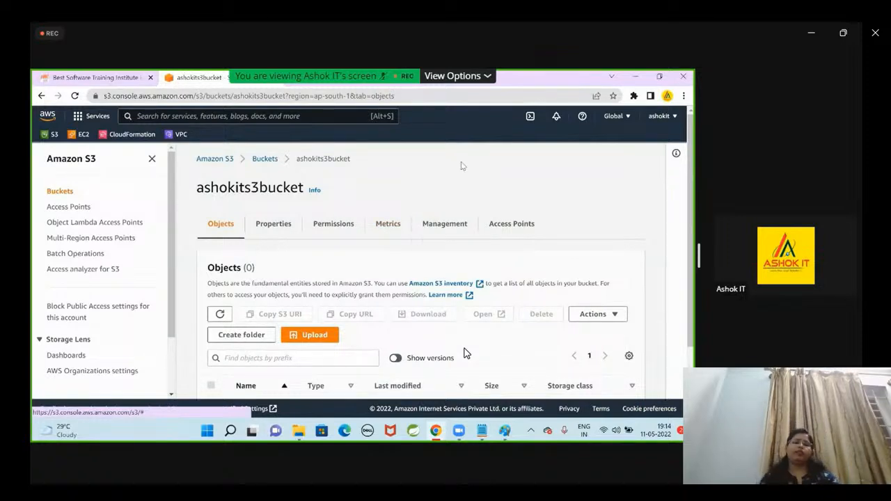
pyautogui.click(323, 337)
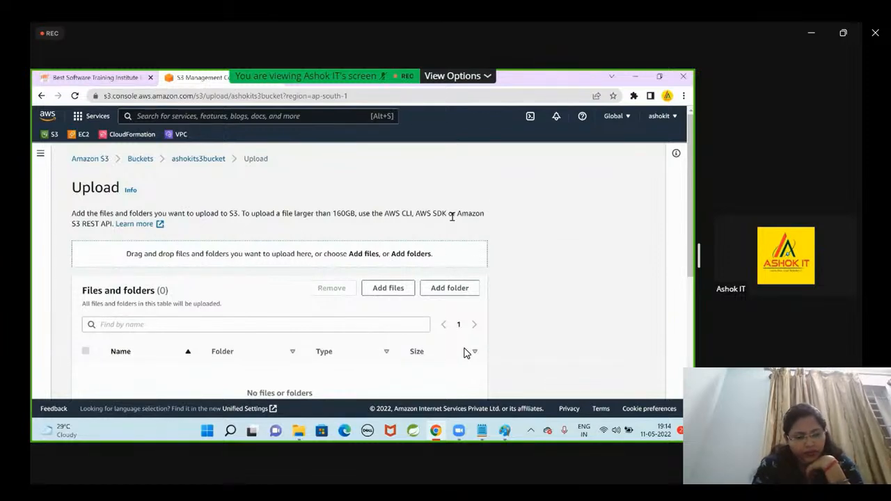
pyautogui.click(385, 288)
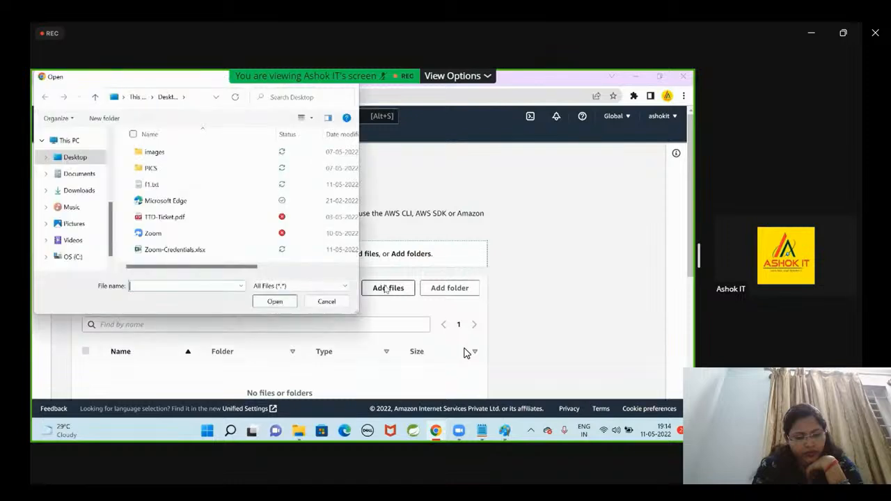
pyautogui.click(151, 185)
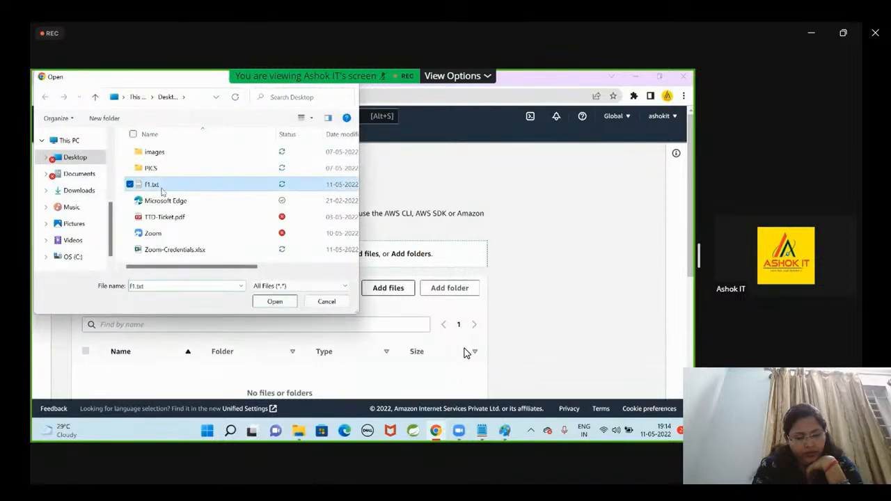
pyautogui.doubleClick(162, 191)
pyautogui.scroll(-2, 498, 298)
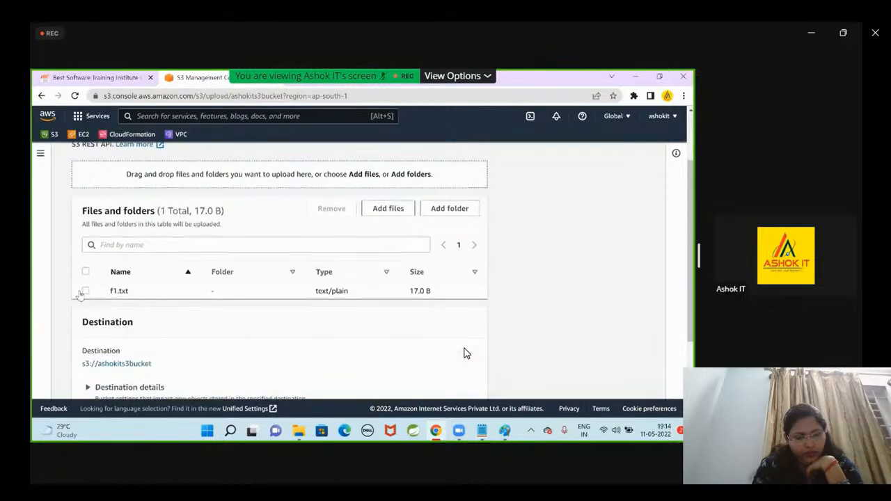
pyautogui.click(85, 290)
pyautogui.scroll(-3, 497, 291)
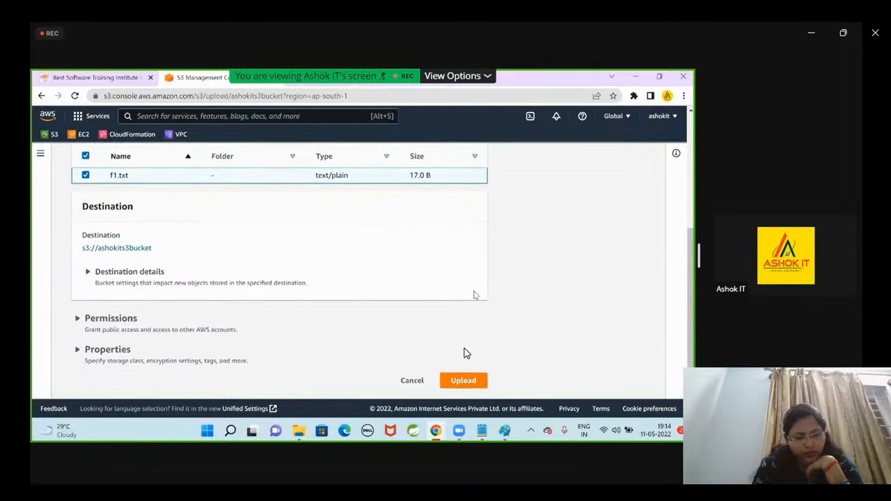
# Set the upload's predefined ACL to grant public-read access and acknowledge the risk of granting it.
pyautogui.click(70, 319)
pyautogui.scroll(-4, 68, 318)
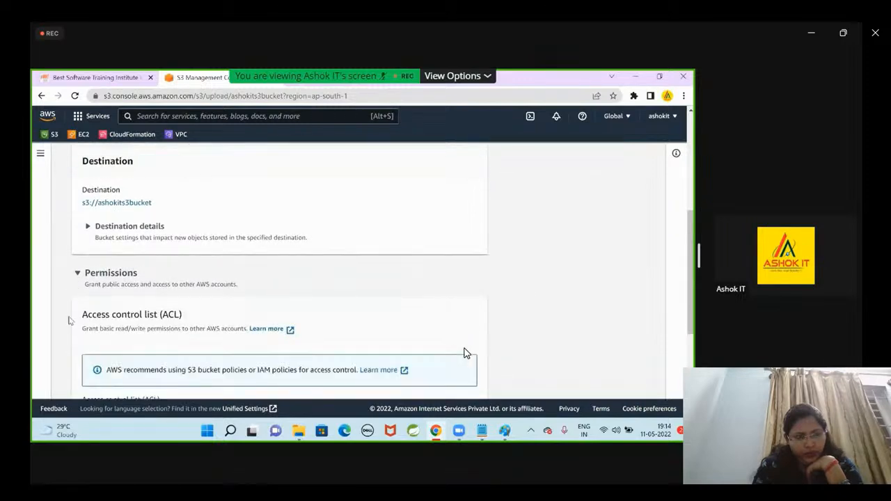
pyautogui.scroll(-2, 70, 314)
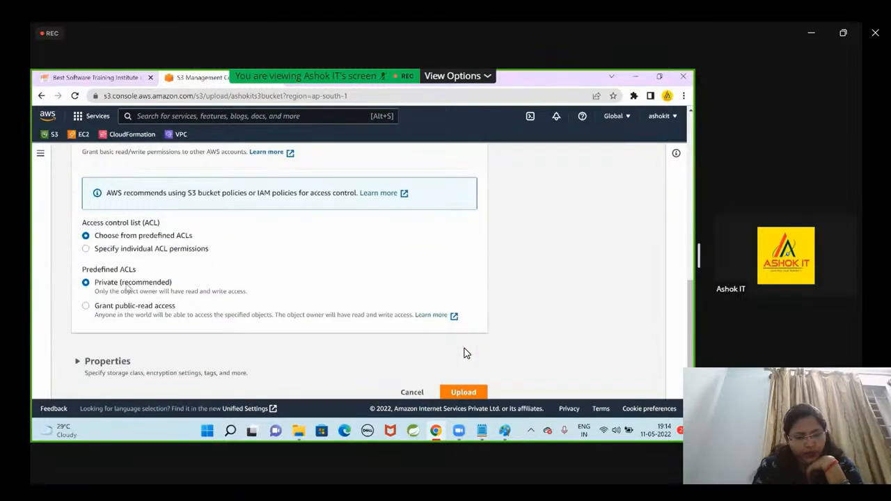
pyautogui.moveTo(98, 282); pyautogui.dragTo(174, 283)
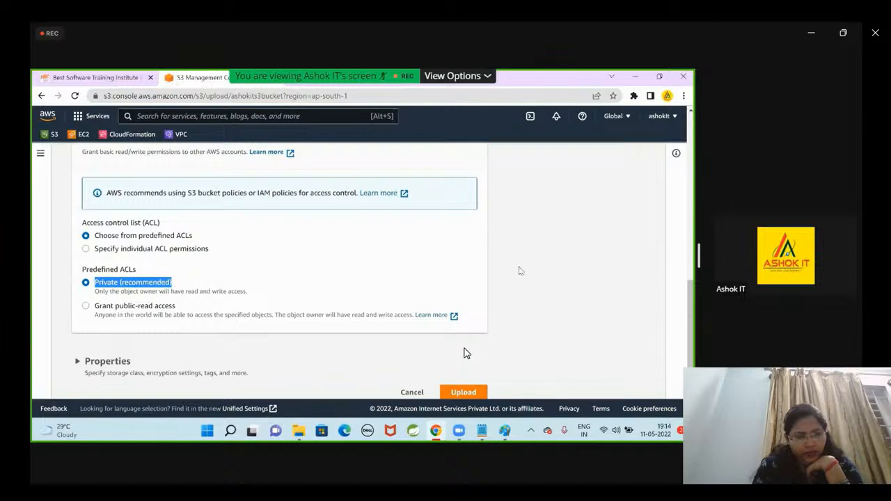
pyautogui.click(525, 271)
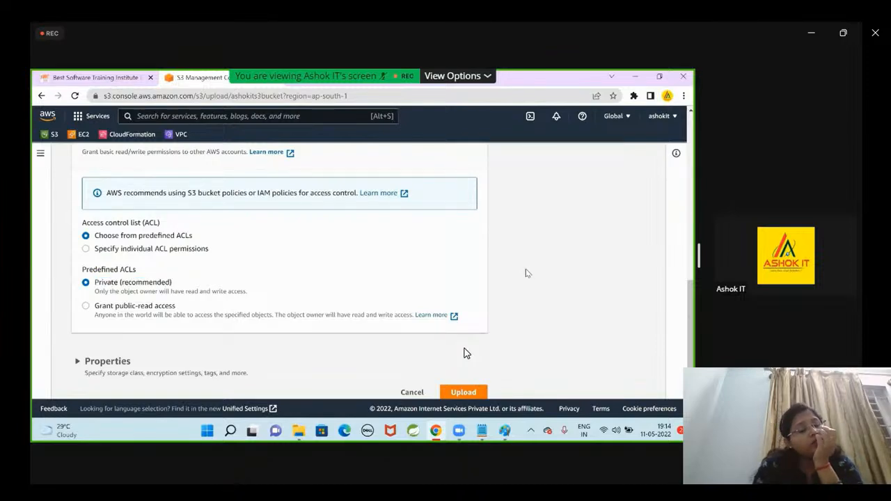
pyautogui.click(86, 306)
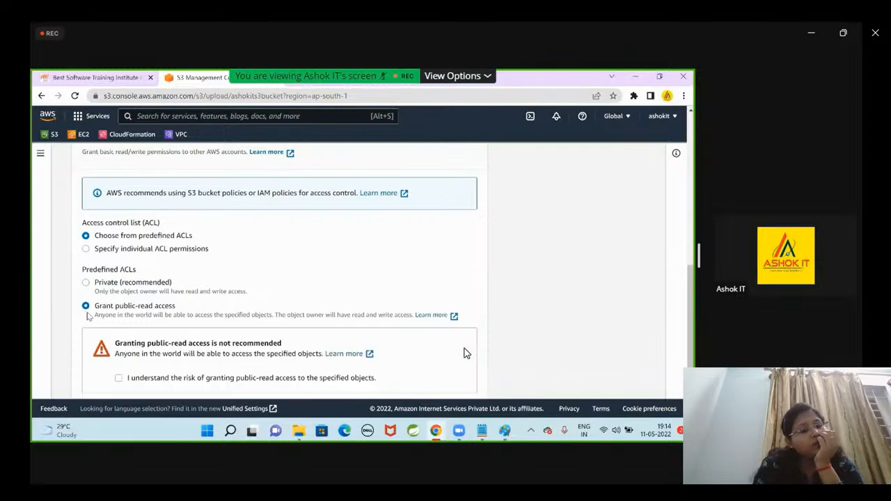
pyautogui.scroll(-2, 66, 313)
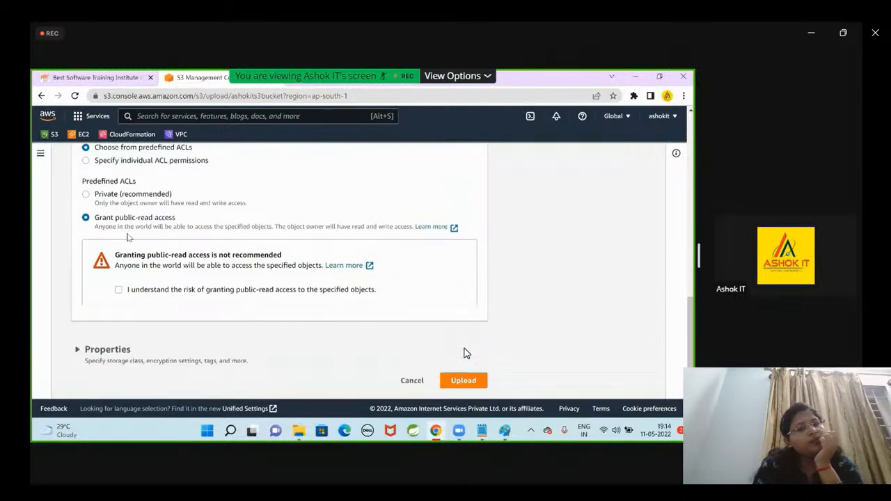
# Examine the storage class options in the upload's properties, then collapse that section.
pyautogui.click(77, 350)
pyautogui.scroll(-5, 64, 317)
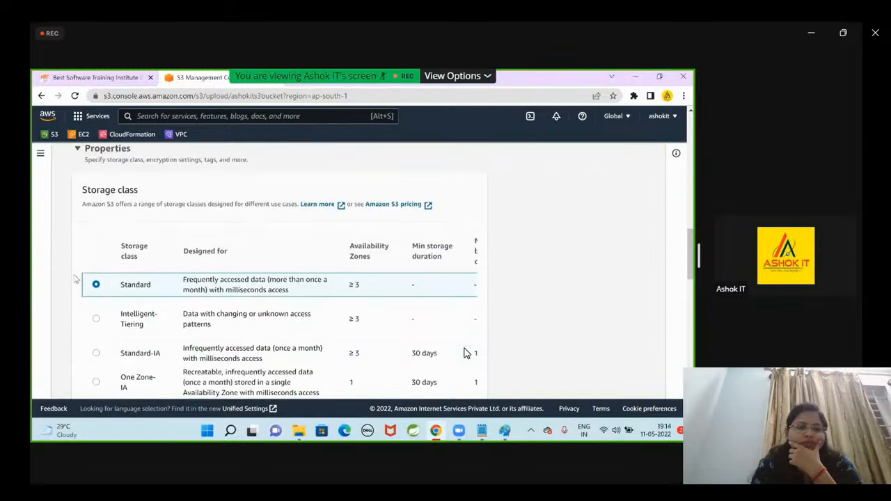
pyautogui.scroll(2, 466, 353)
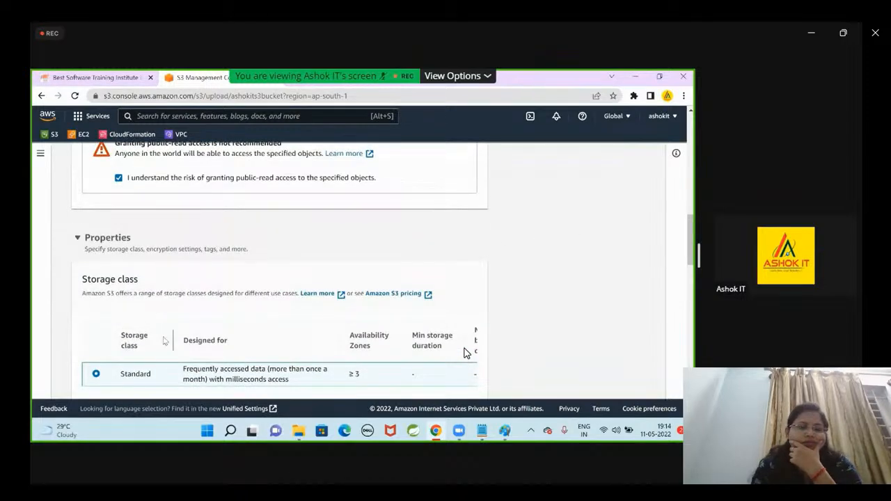
pyautogui.click(78, 238)
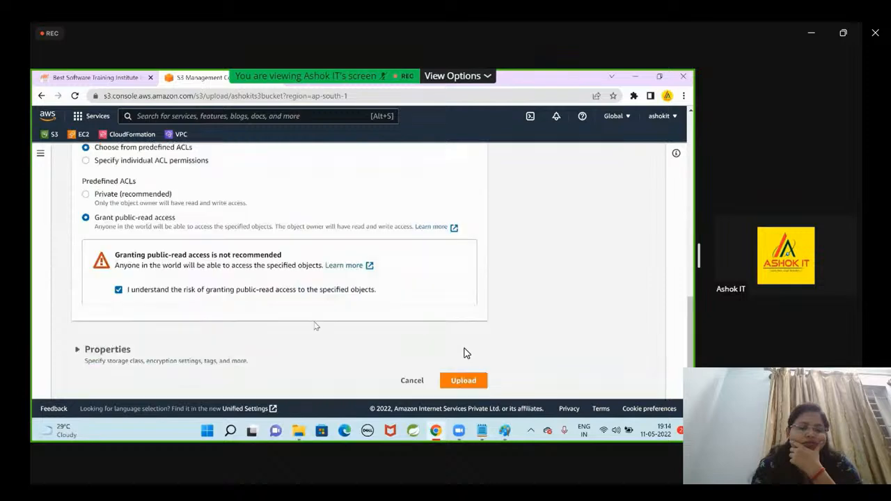
pyautogui.scroll(10, 309, 328)
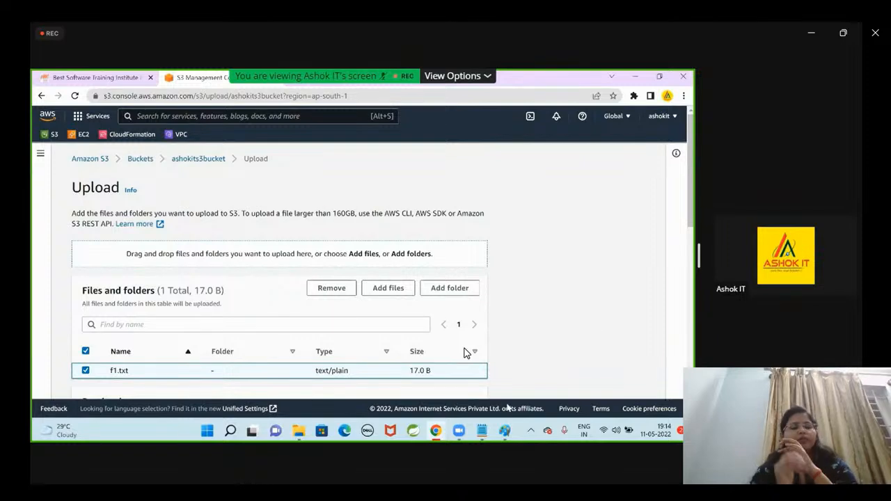
# Switch to S3-Notes.txt in Notepad and highlight the versioning notes, from storing multiple variants of an object to the delete marker.
pyautogui.click(482, 430)
pyautogui.moveTo(52, 170); pyautogui.dragTo(471, 193)
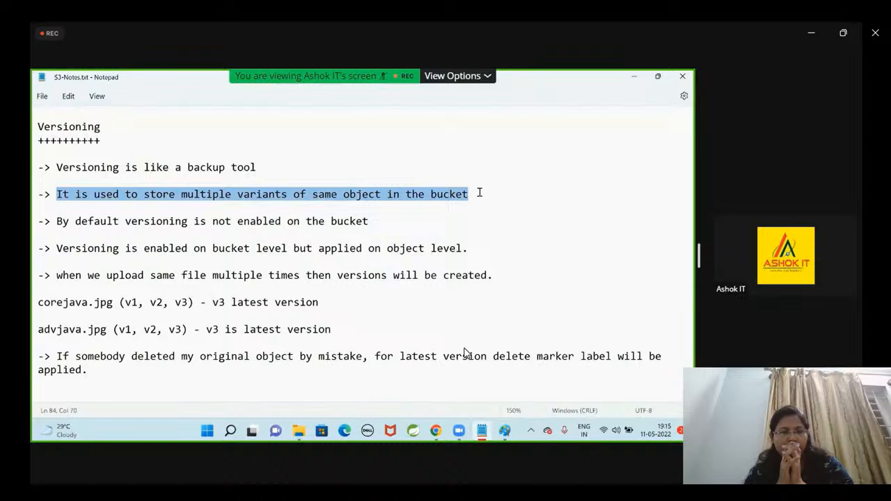
pyautogui.click(479, 193)
pyautogui.moveTo(58, 222); pyautogui.dragTo(371, 221)
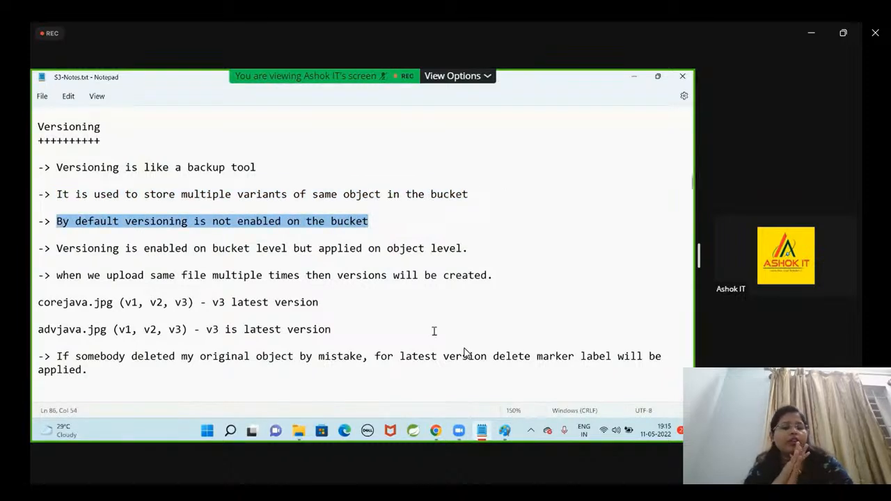
pyautogui.moveTo(57, 248); pyautogui.dragTo(476, 249)
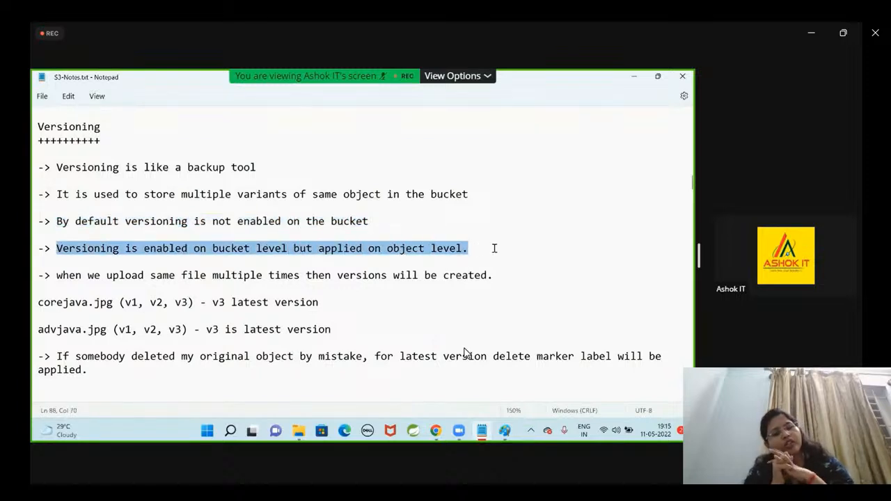
pyautogui.moveTo(69, 276); pyautogui.dragTo(489, 277)
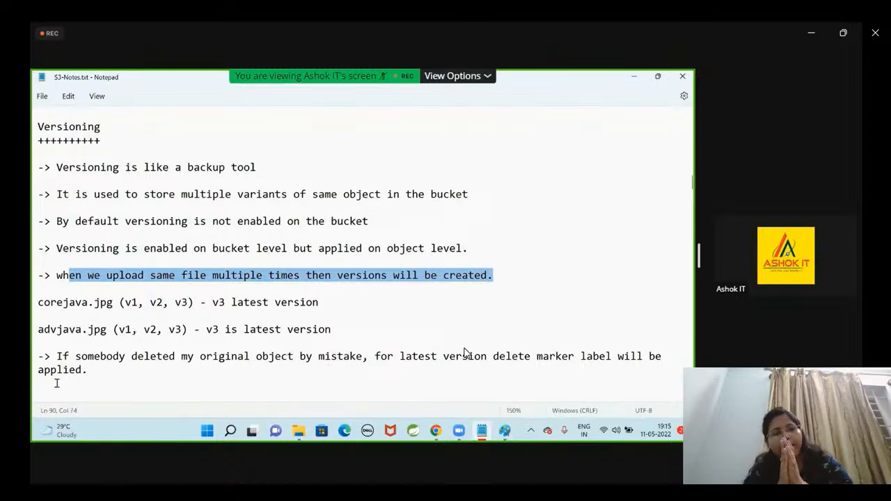
pyautogui.moveTo(105, 372); pyautogui.dragTo(42, 352)
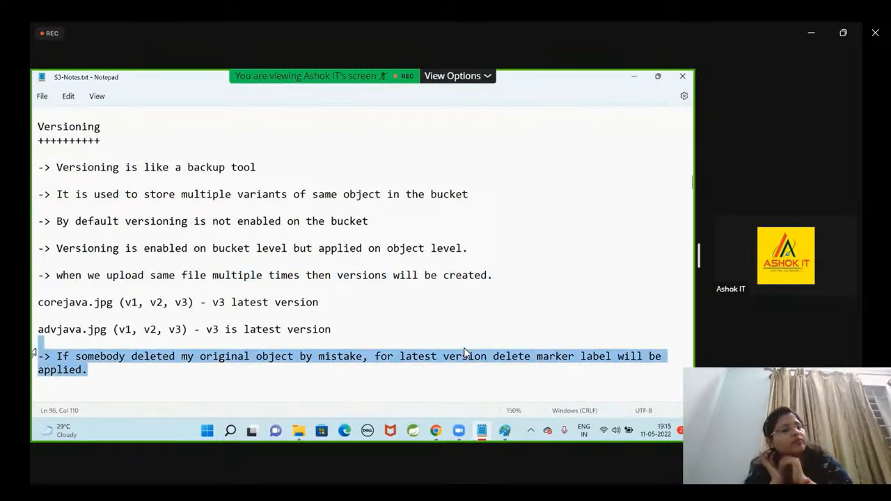
pyautogui.scroll(-1, 464, 350)
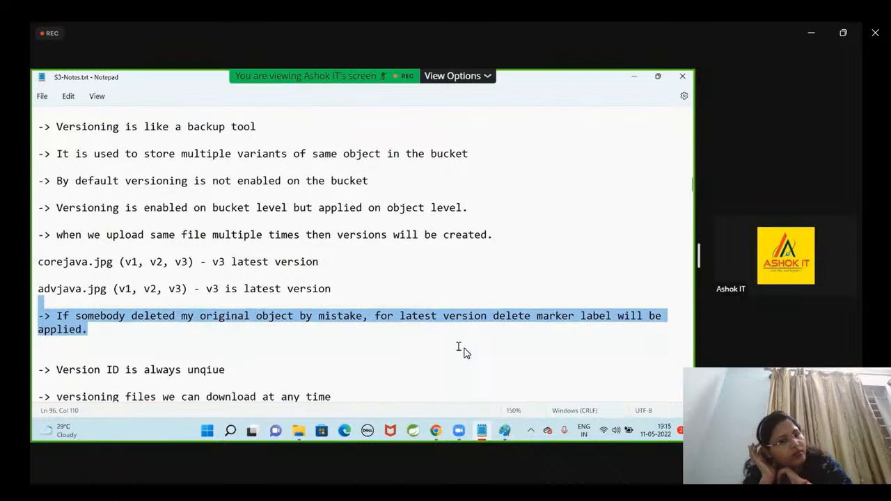
# Delete the extra blank line above the version ID note and review the remaining versioning notes.
pyautogui.click(369, 332)
pyautogui.click(151, 354)
pyautogui.press('BackSpace')
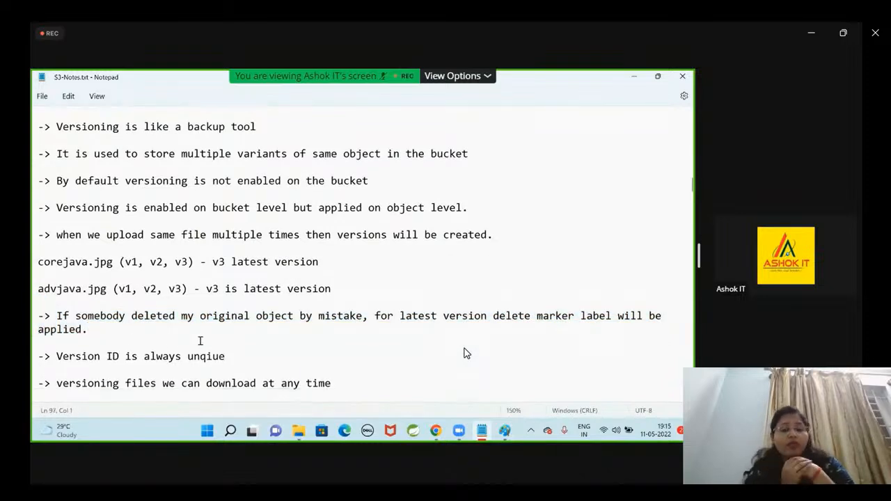
pyautogui.scroll(-2, 214, 335)
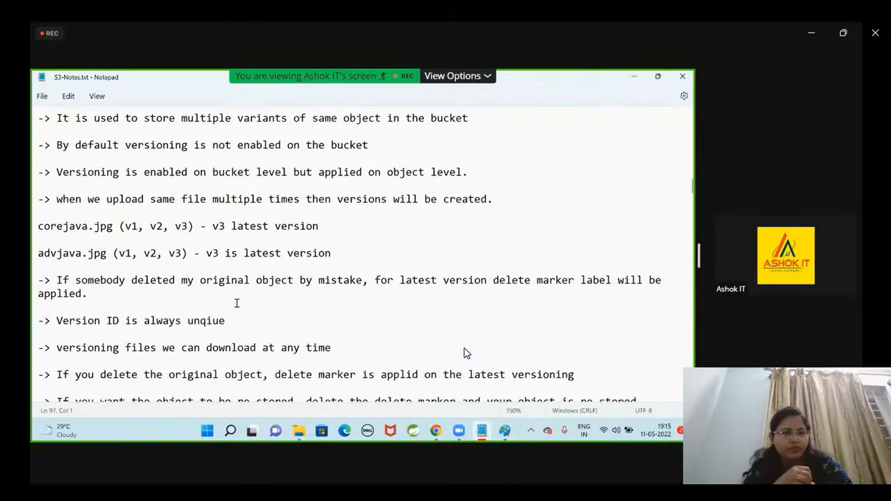
pyautogui.scroll(-5, 237, 303)
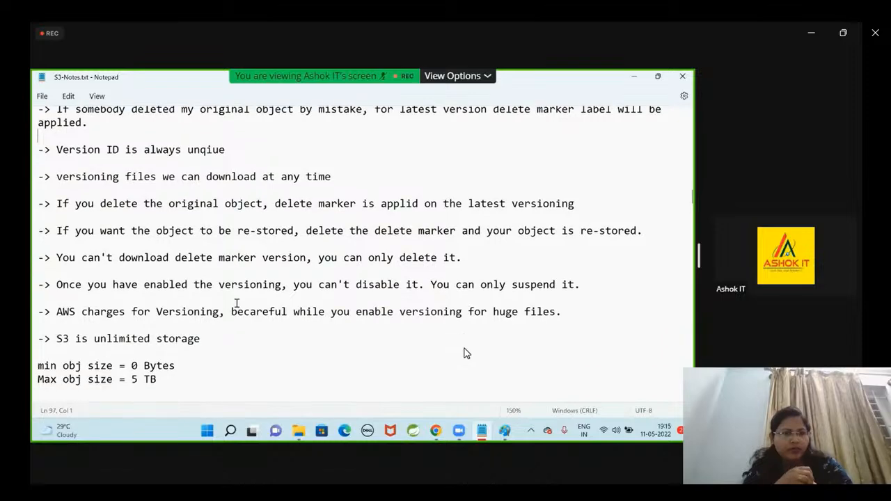
pyautogui.scroll(6, 237, 302)
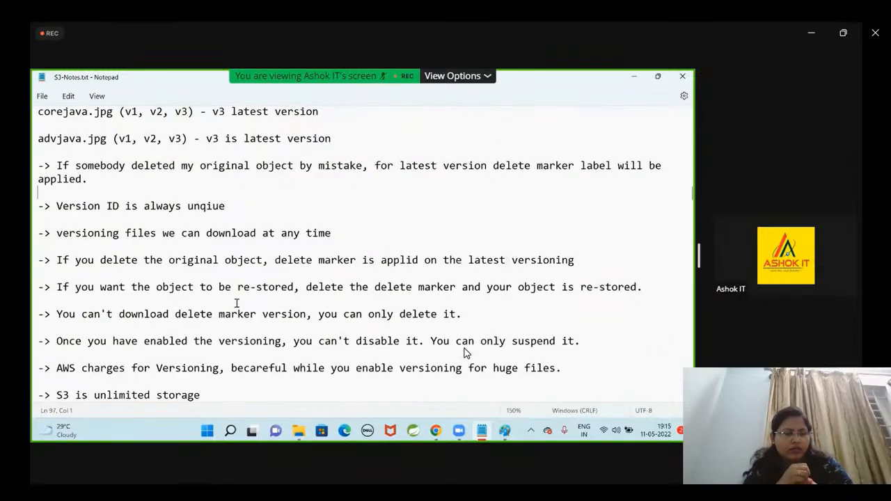
# Switch back to the S3 console in the browser, upload f1.txt to ashokits3bucket and close the upload status page.
pyautogui.hotkey('alt', 'Tab')
pyautogui.scroll(-5, 479, 303)
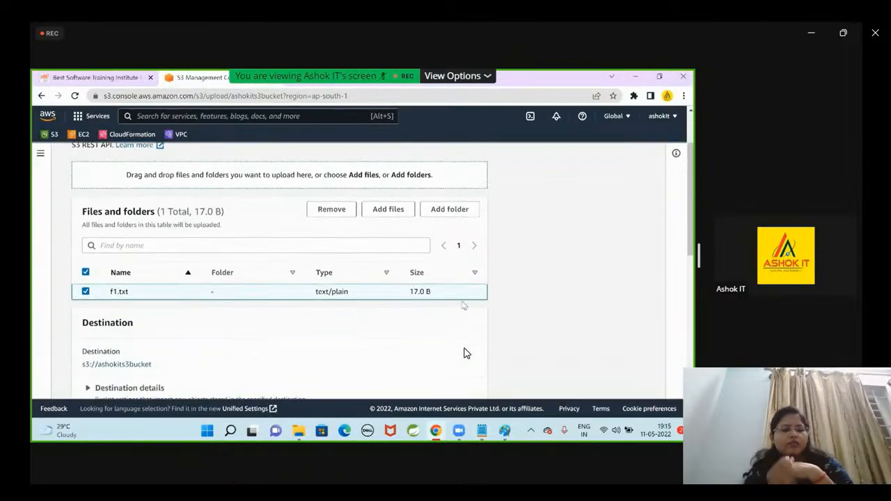
pyautogui.scroll(-5, 479, 303)
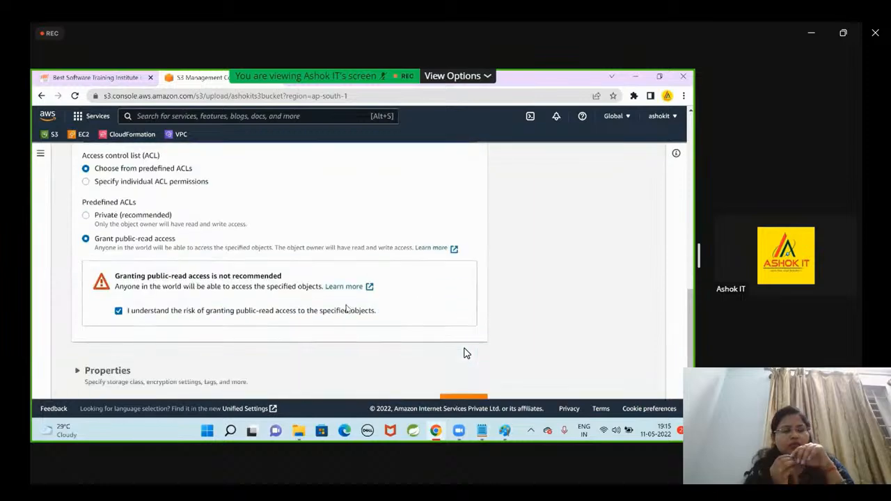
pyautogui.scroll(10, 466, 354)
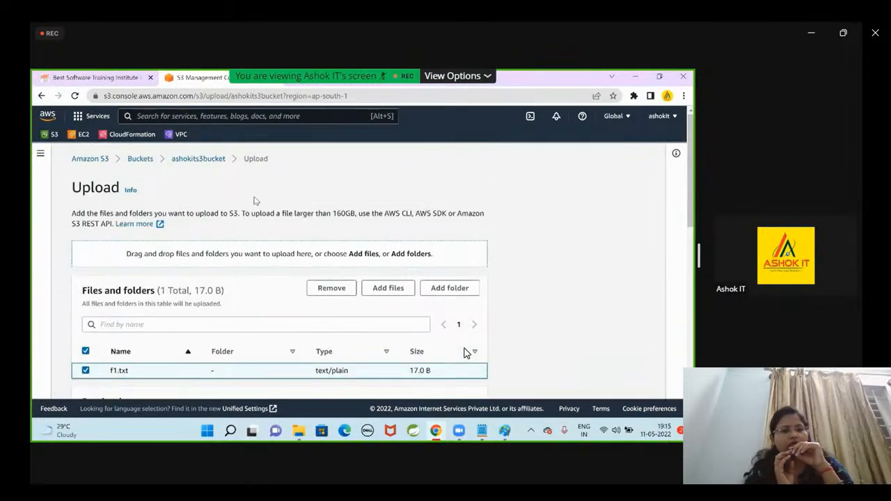
pyautogui.scroll(-10, 467, 354)
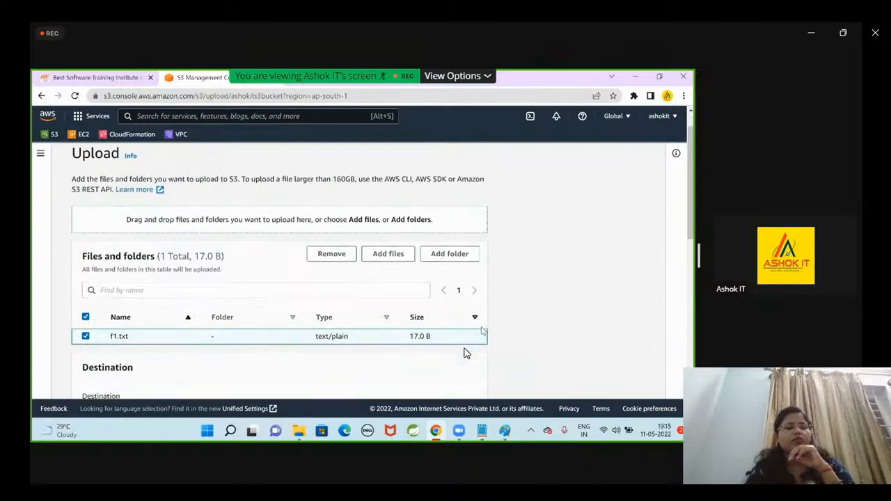
pyautogui.click(464, 381)
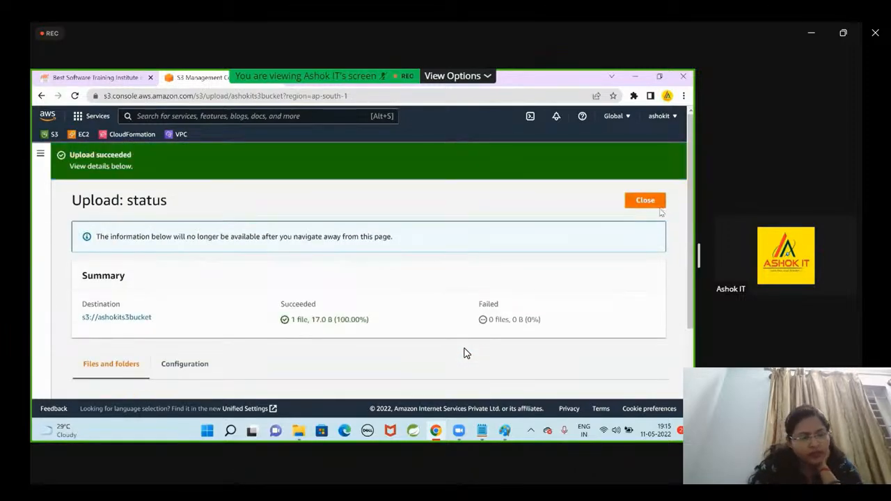
pyautogui.click(651, 202)
# Select f1.txt in the bucket's objects list and copy its object URL.
pyautogui.scroll(-1, 367, 364)
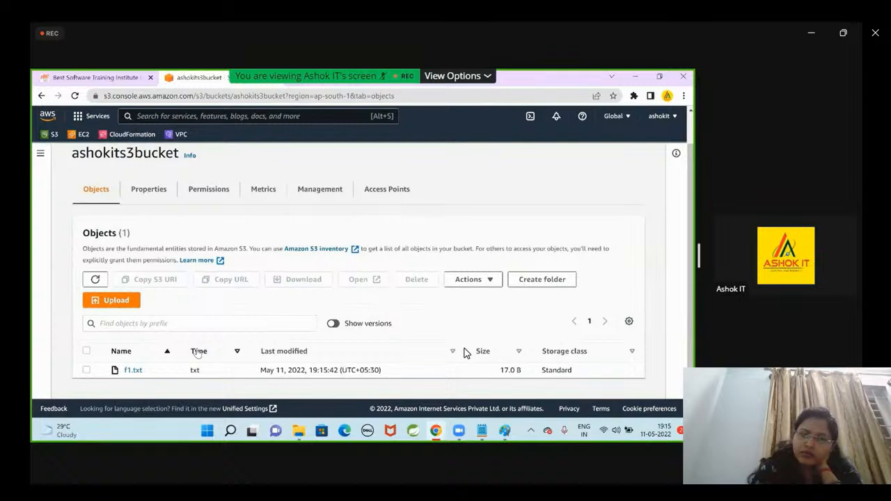
pyautogui.moveTo(451, 426)
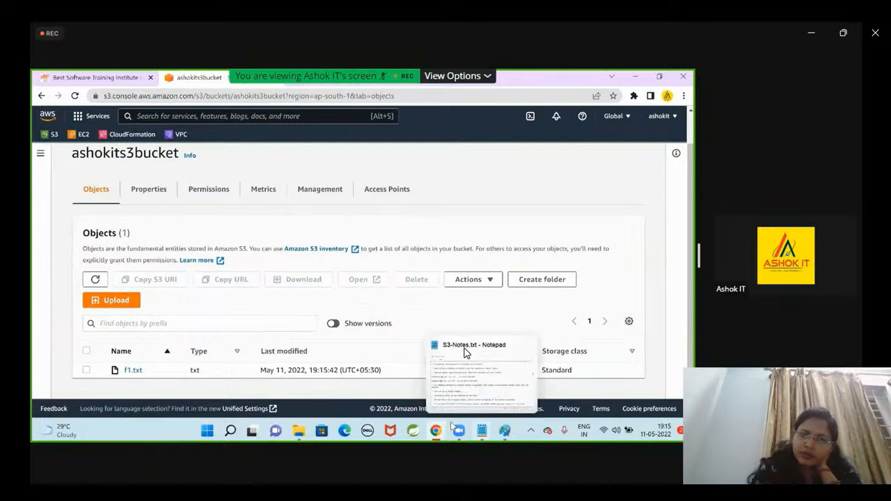
pyautogui.moveTo(300, 430)
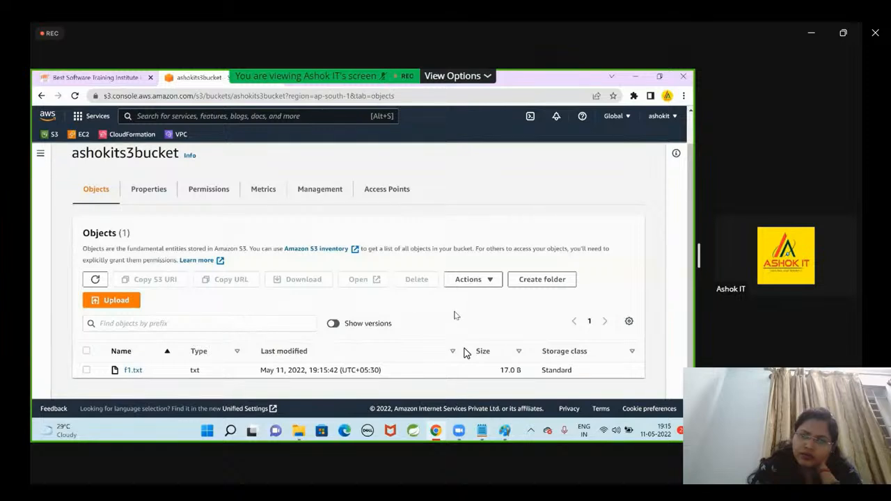
pyautogui.click(86, 372)
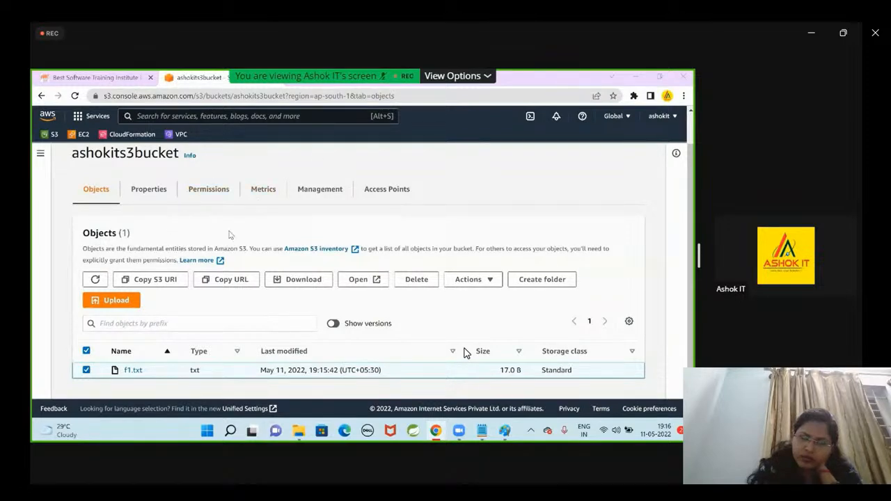
pyautogui.click(248, 280)
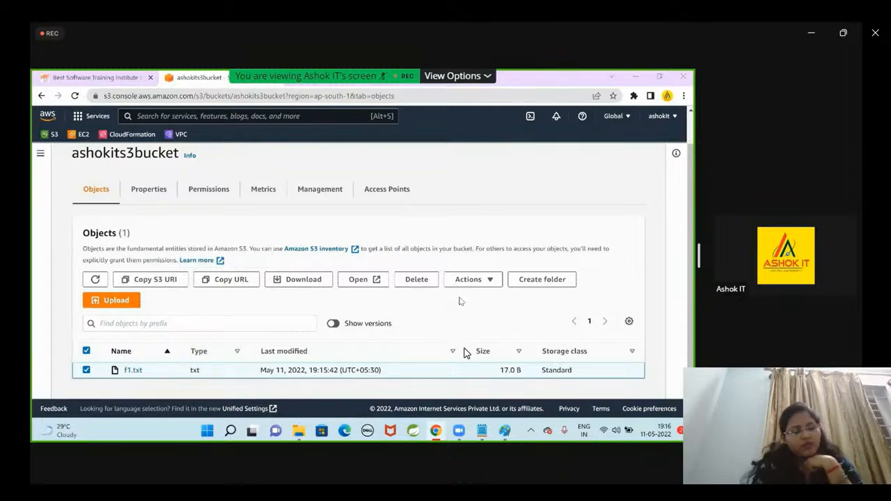
# Examine the further actions available for f1.txt, such as sharing with a presigned URL, and dismiss them.
pyautogui.click(482, 286)
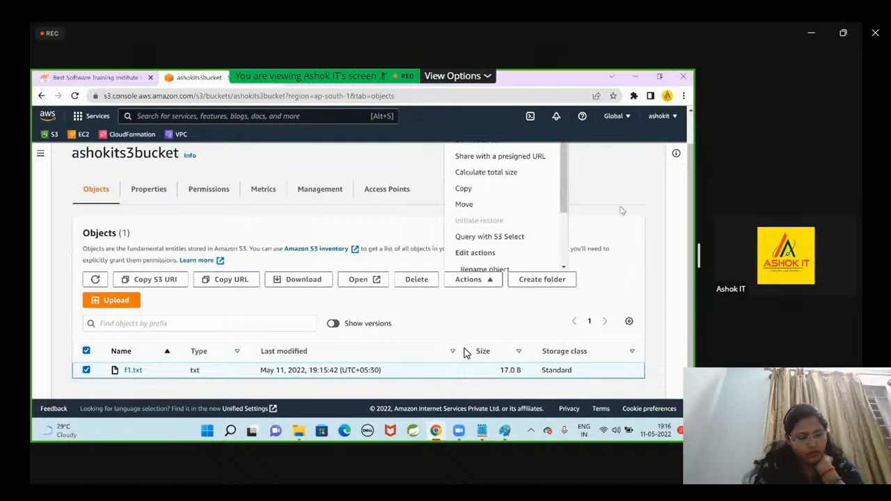
pyautogui.scroll(-3, 538, 211)
pyautogui.scroll(3, 538, 211)
pyautogui.scroll(1, 502, 195)
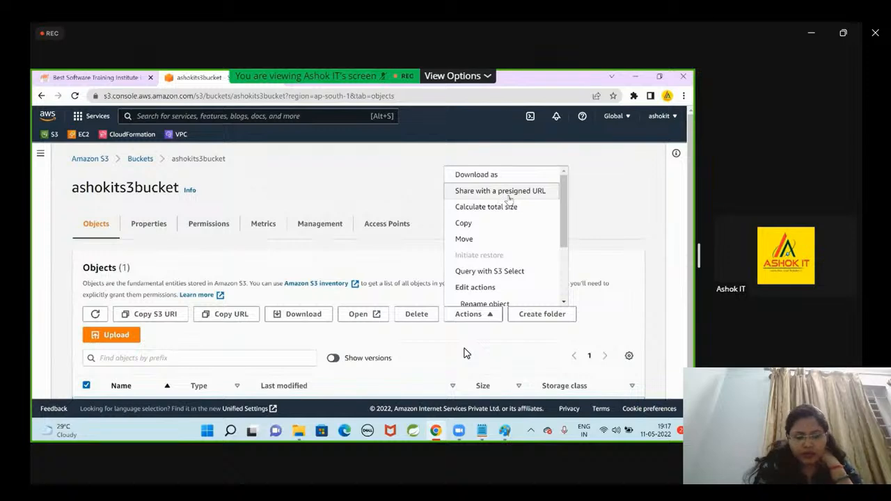
pyautogui.click(368, 199)
# Copy the object URL of the selected f1.txt again.
pyautogui.scroll(-1, 50, 313)
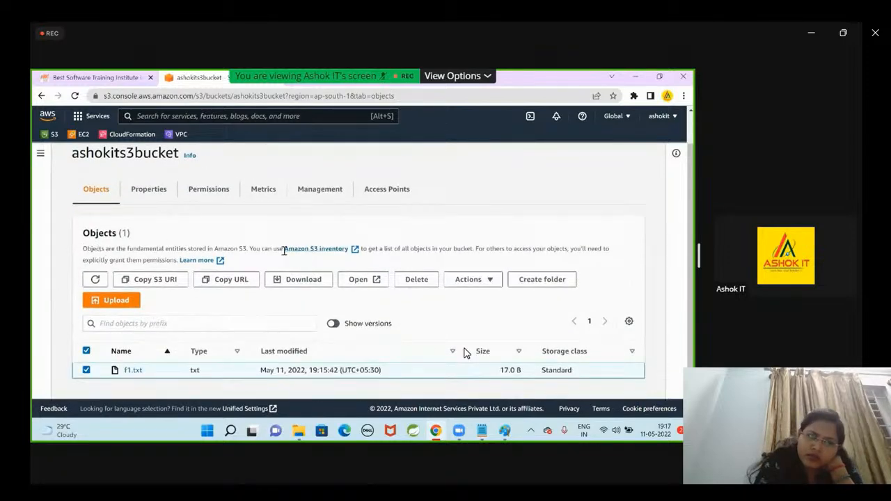
pyautogui.click(230, 279)
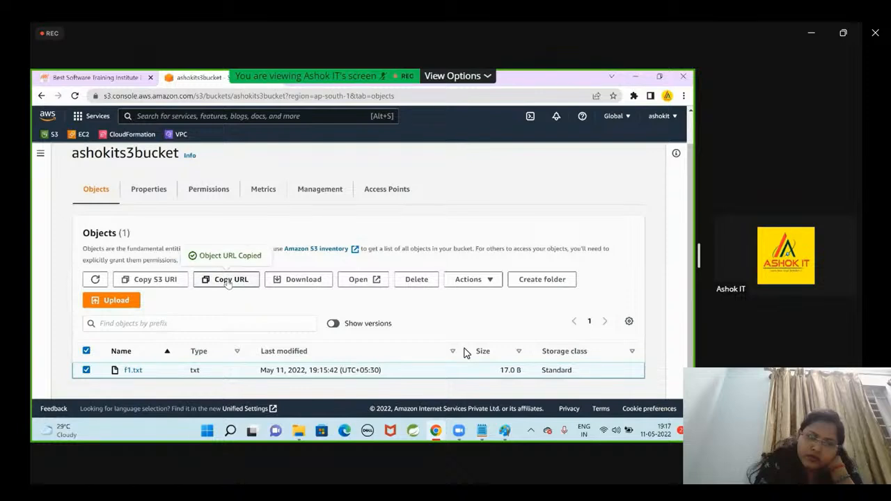
pyautogui.click(240, 278)
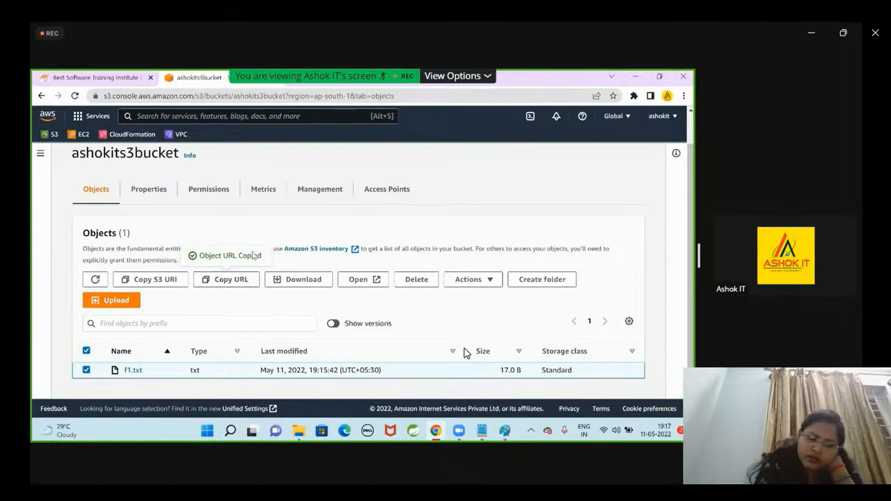
# Create a presigned URL for f1.txt that expires after 3 minutes.
pyautogui.click(237, 285)
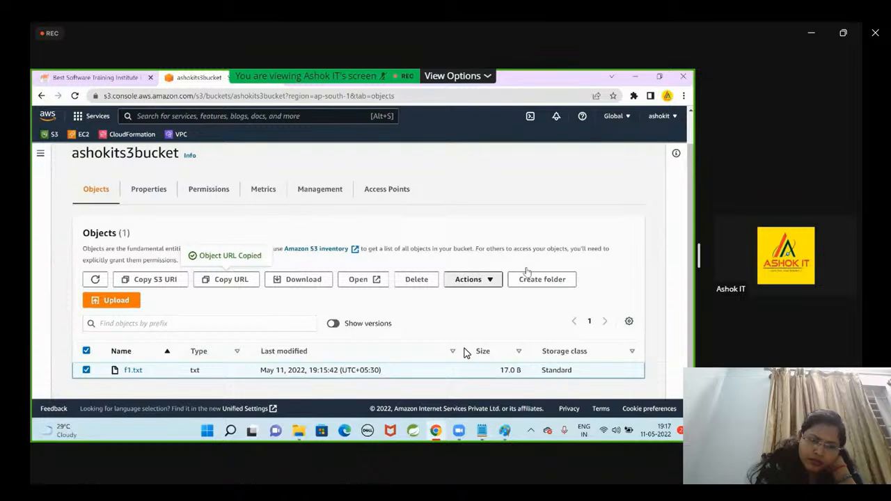
pyautogui.click(474, 280)
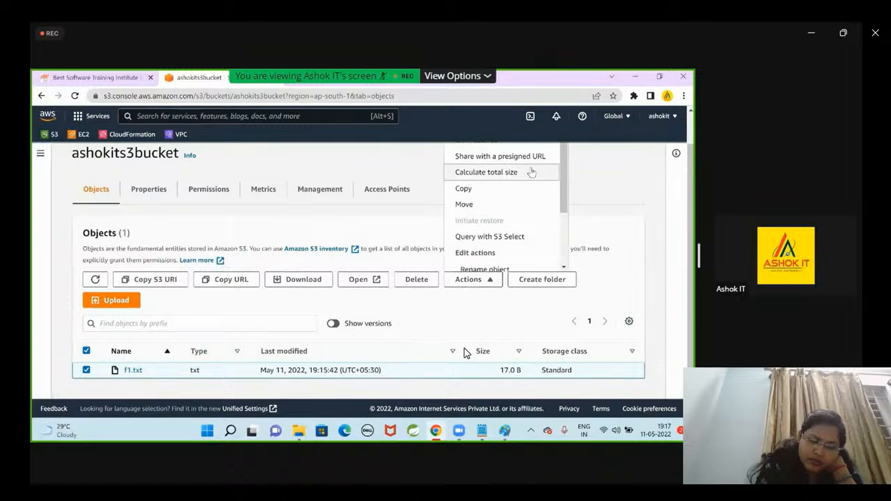
pyautogui.click(516, 160)
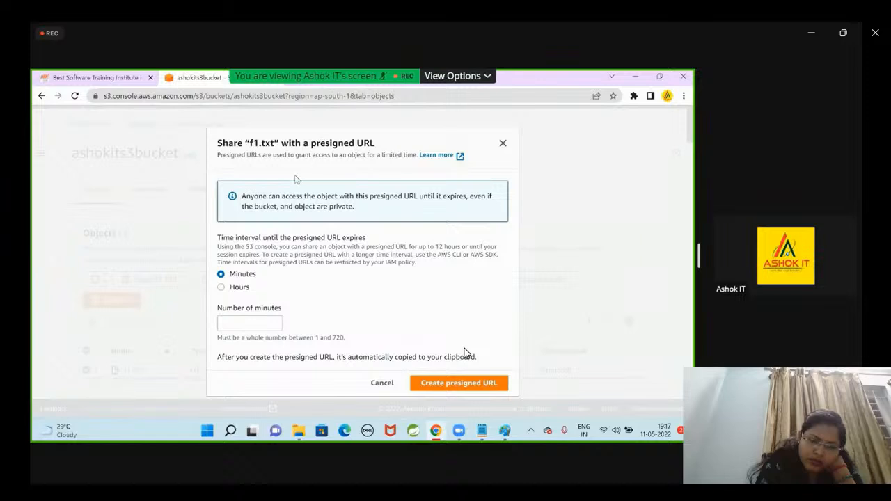
pyautogui.moveTo(252, 197); pyautogui.dragTo(343, 217)
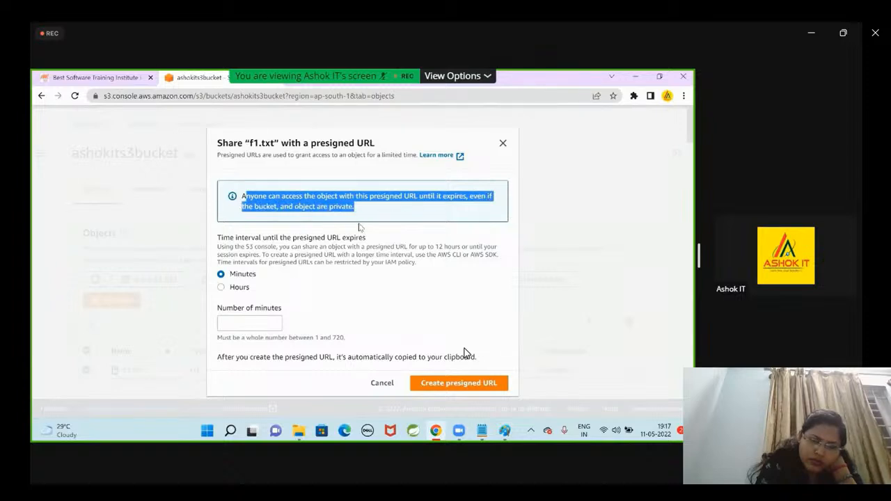
pyautogui.click(362, 228)
pyautogui.moveTo(220, 239); pyautogui.dragTo(371, 244)
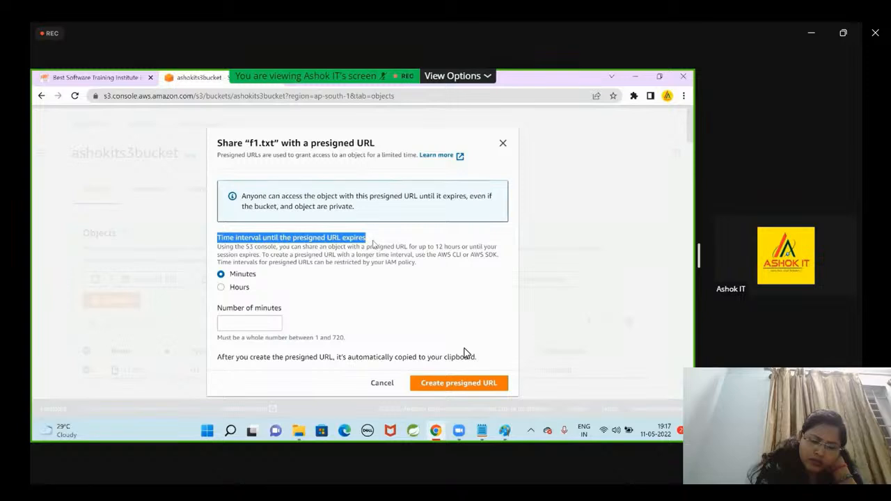
pyautogui.click(252, 321)
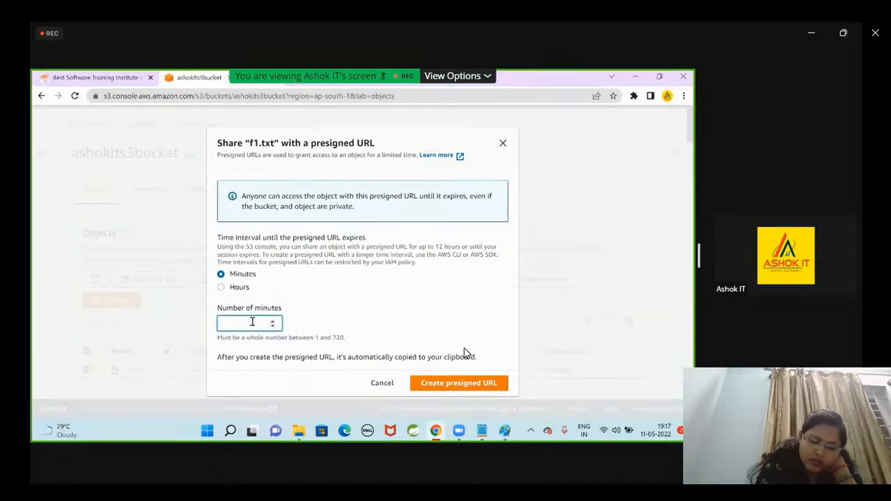
pyautogui.write('3')
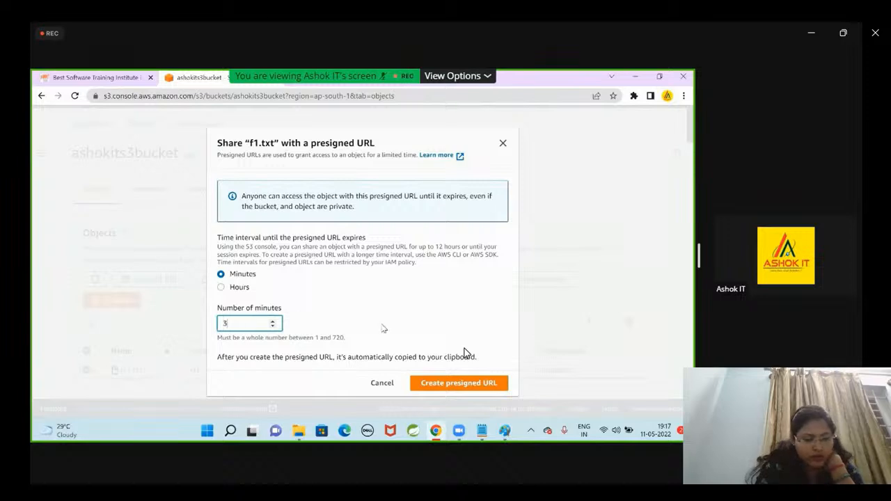
pyautogui.click(457, 384)
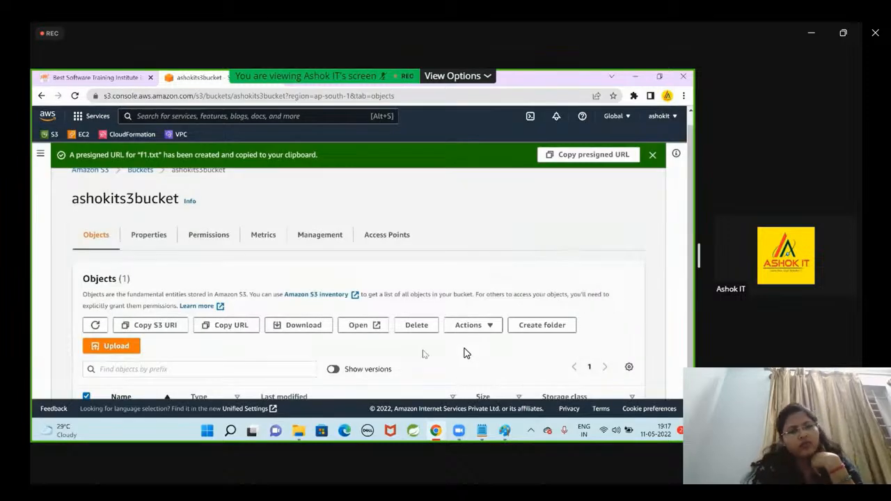
# Copy the presigned URL of f1.txt and open it in a new browser tab.
pyautogui.scroll(-1, 425, 362)
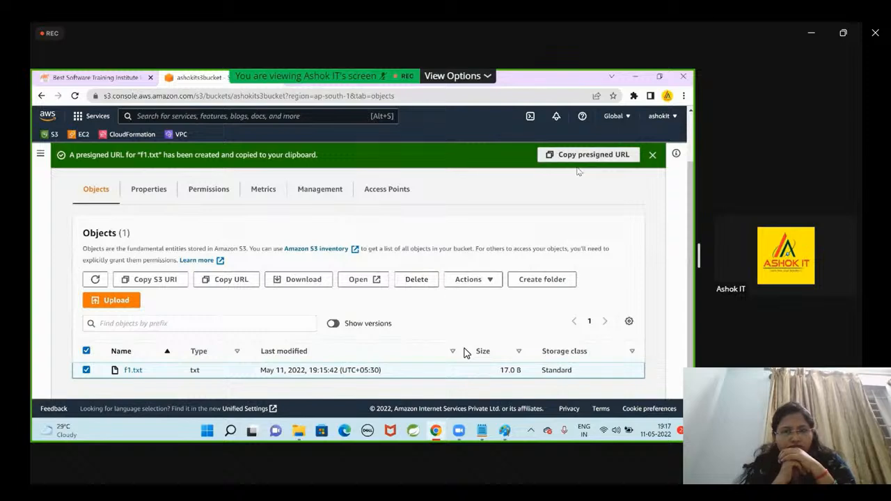
pyautogui.click(589, 155)
pyautogui.hotkey('ctrl', 't')
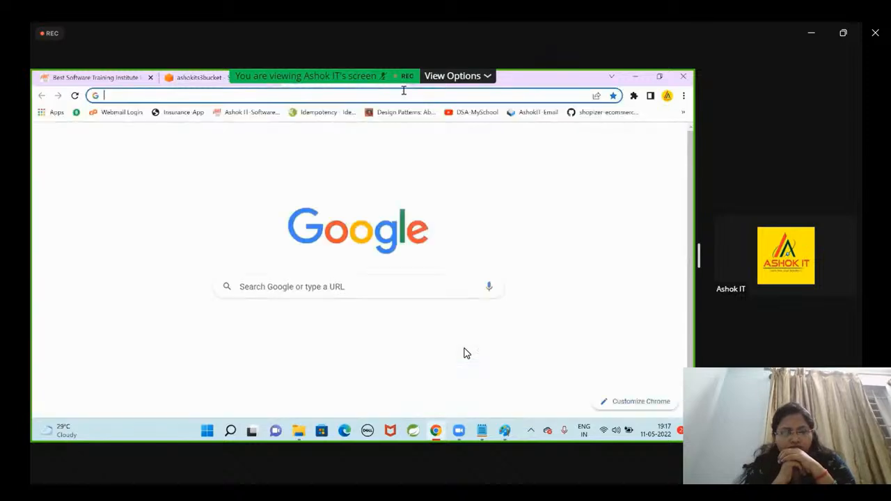
pyautogui.hotkey('ctrl', 'v')
pyautogui.press('Return')
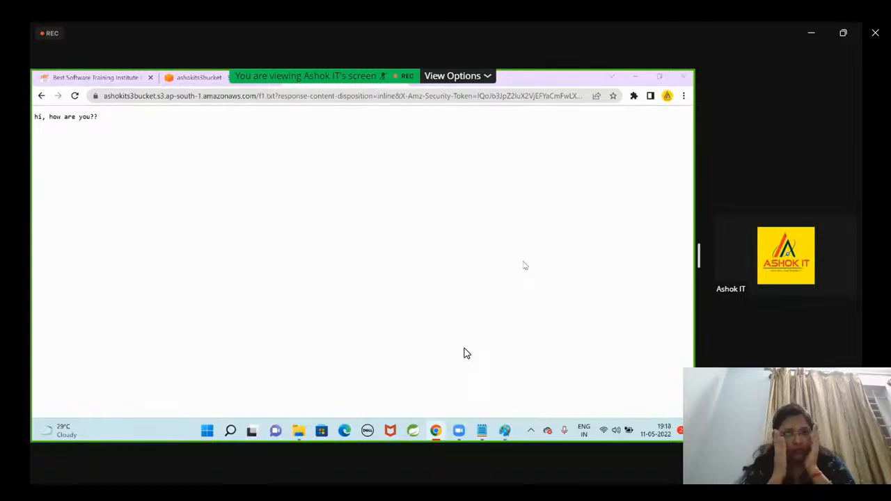
# Switch to Notepad and paste the presigned URL of f1.txt into a new document.
pyautogui.click(273, 97)
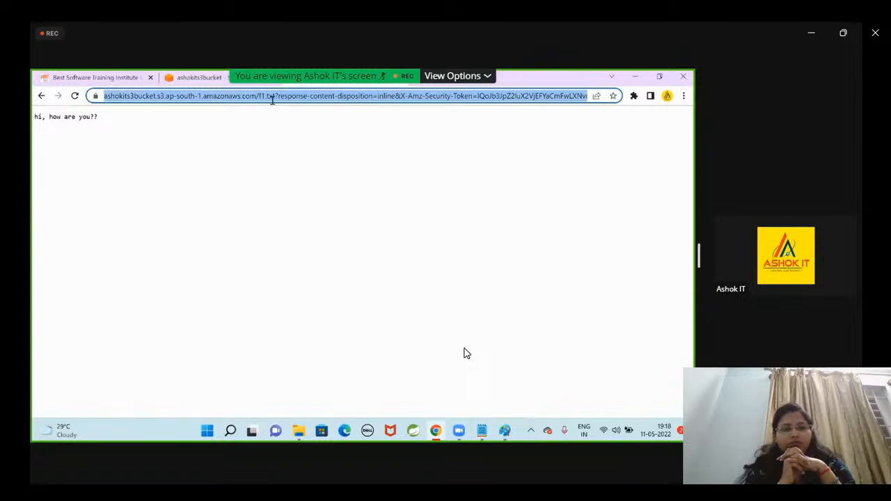
pyautogui.click(454, 202)
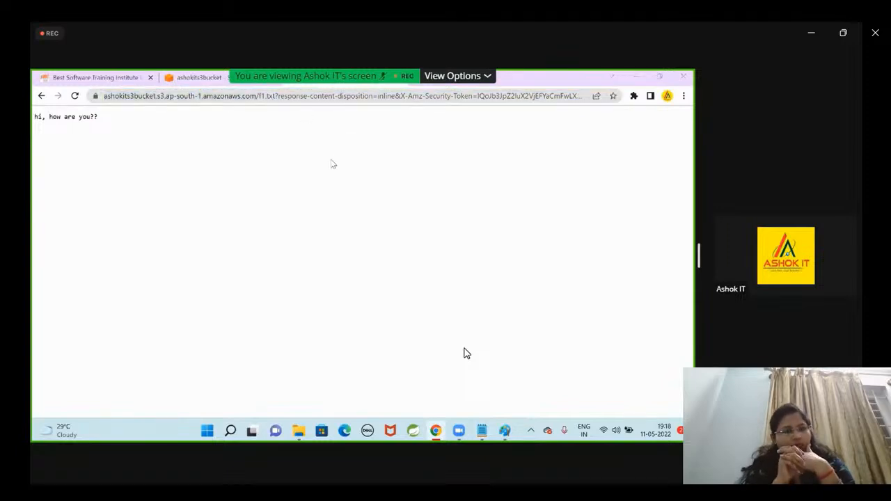
pyautogui.click(244, 77)
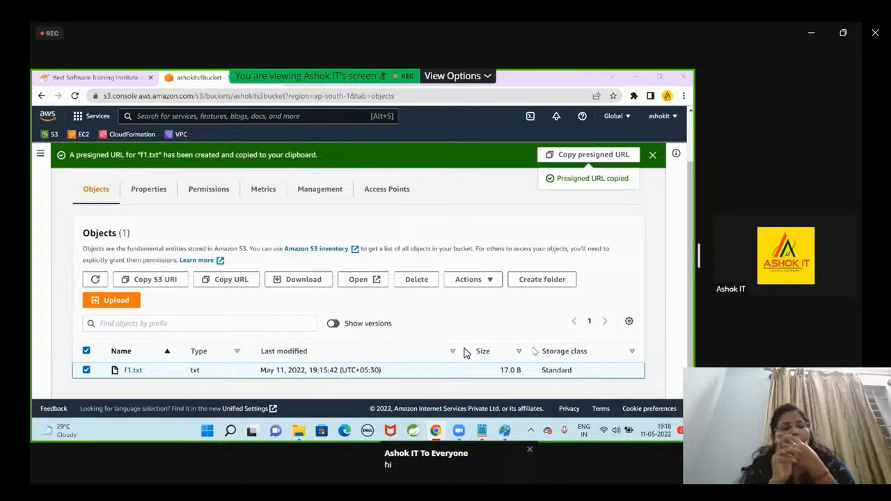
pyautogui.click(333, 78)
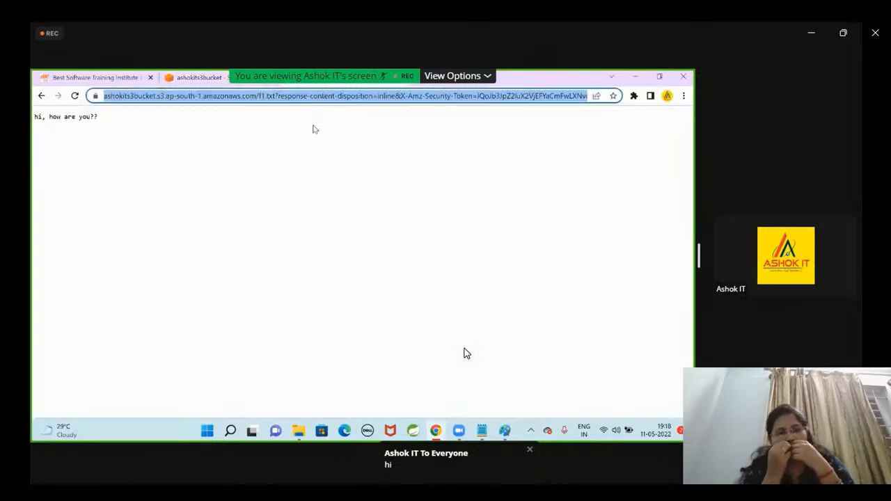
pyautogui.click(305, 128)
pyautogui.click(482, 431)
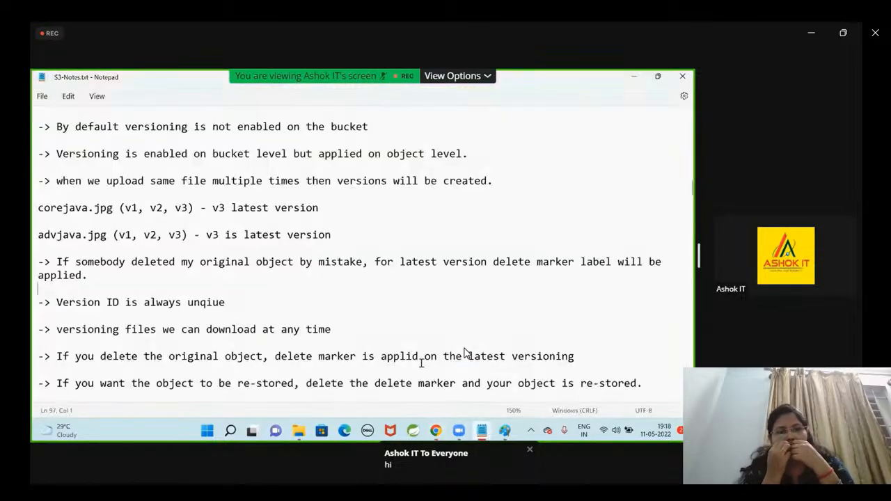
pyautogui.hotkey('ctrl', 'n')
pyautogui.hotkey('ctrl', 'v')
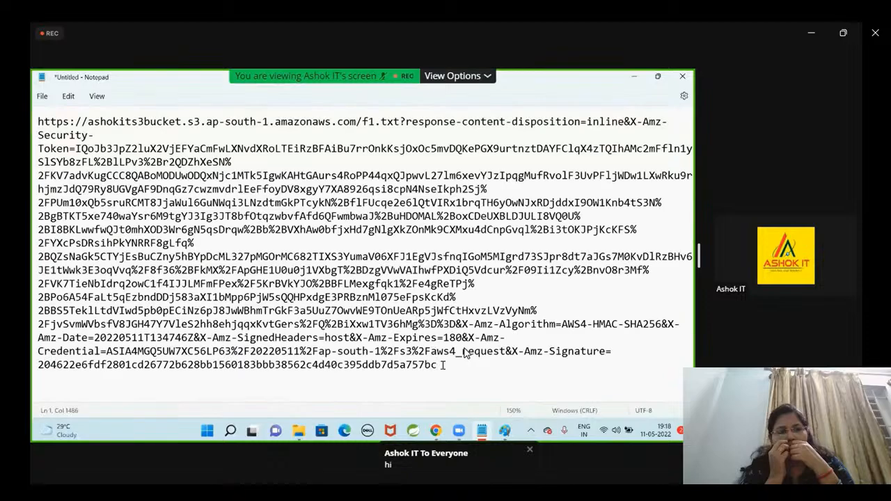
# Highlight the entire presigned URL in the new document to examine its full extent.
pyautogui.moveTo(450, 371); pyautogui.dragTo(36, 121)
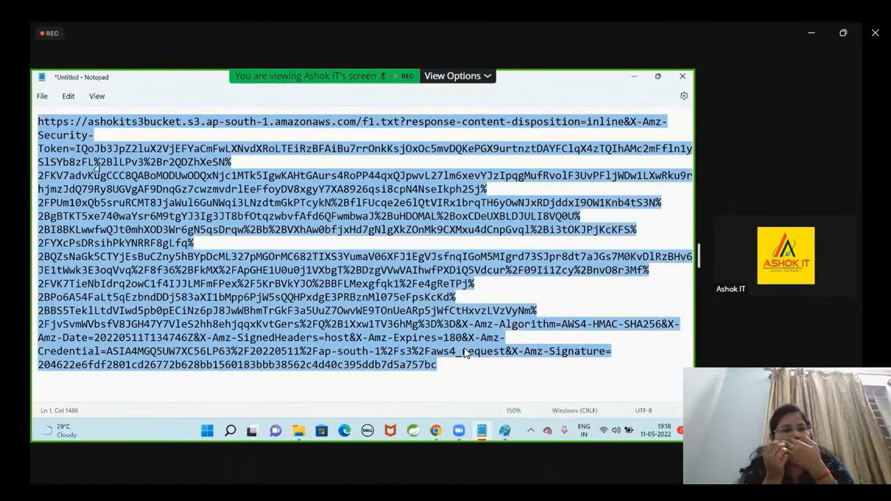
pyautogui.moveTo(457, 375); pyautogui.dragTo(33, 127)
pyautogui.click(258, 283)
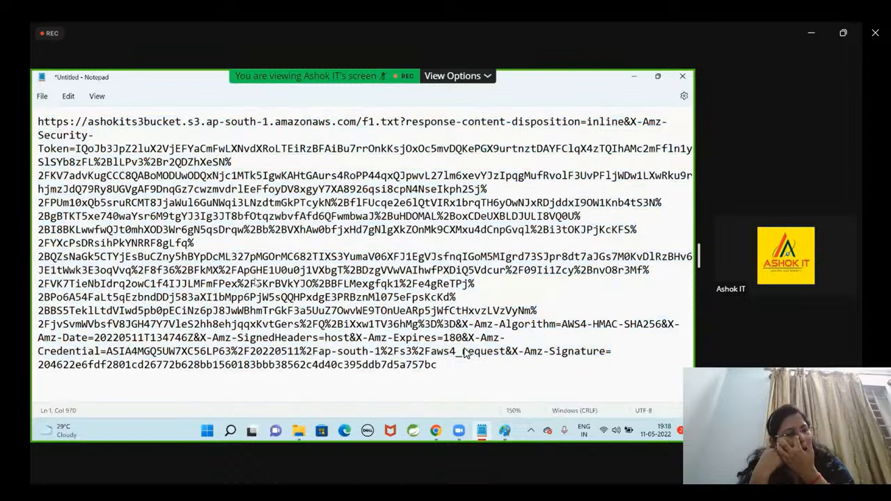
pyautogui.moveTo(457, 367); pyautogui.dragTo(32, 121)
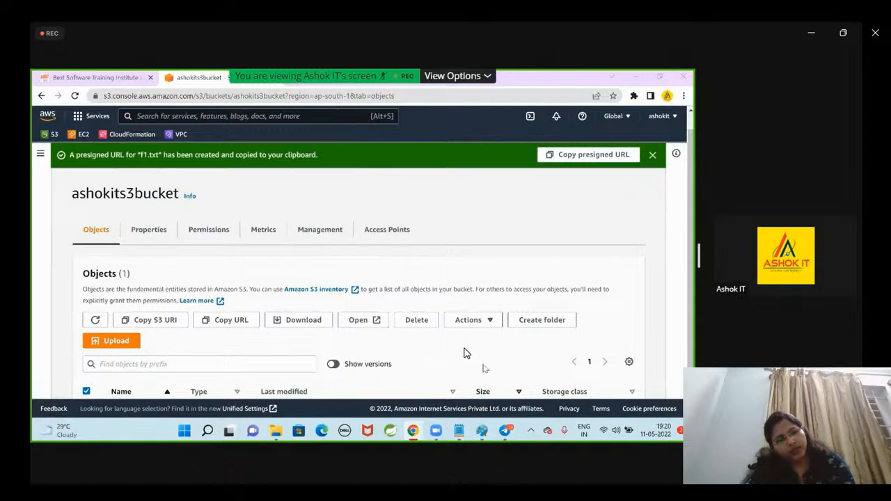
# Switch to Telegram and open the presigned URL shared in the 02-DEVOPS-AWS-7PM channel, repeating it to check the link's expiry.
pyautogui.click(505, 431)
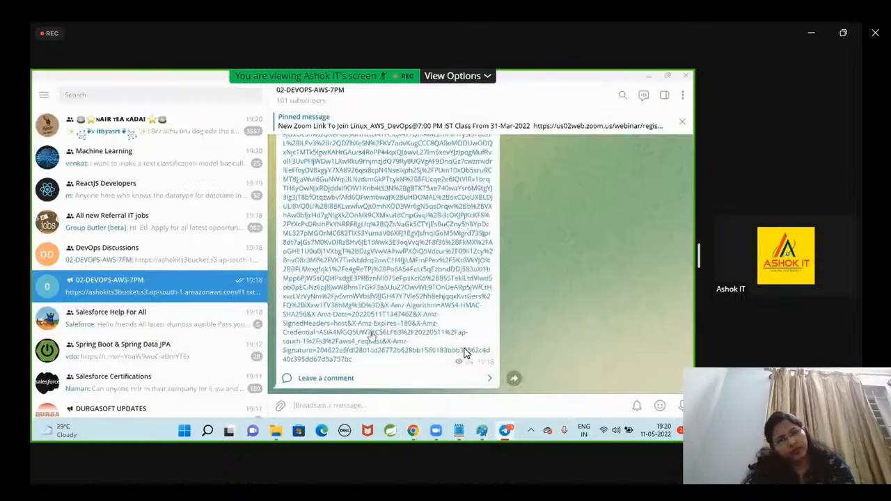
pyautogui.click(373, 322)
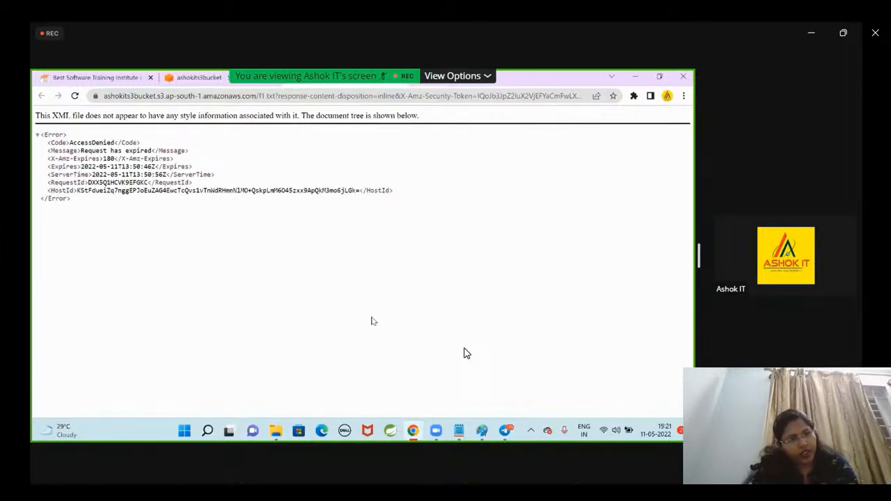
pyautogui.click(505, 431)
pyautogui.click(172, 324)
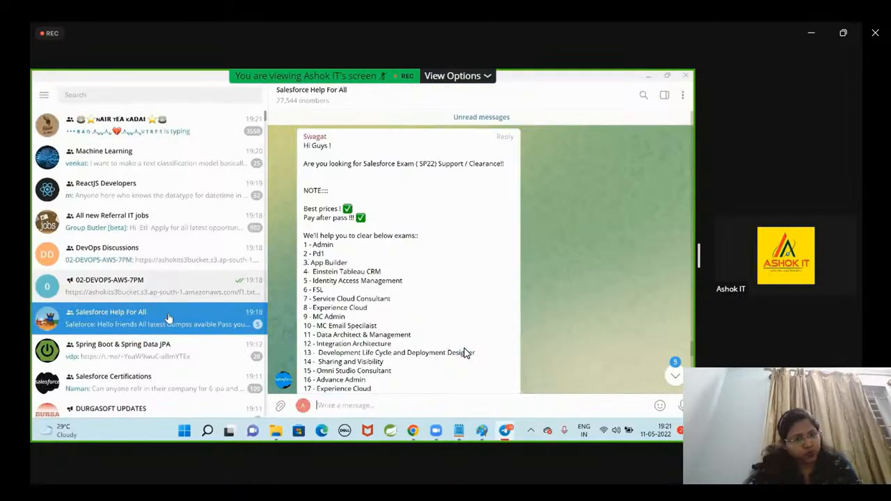
pyautogui.click(255, 292)
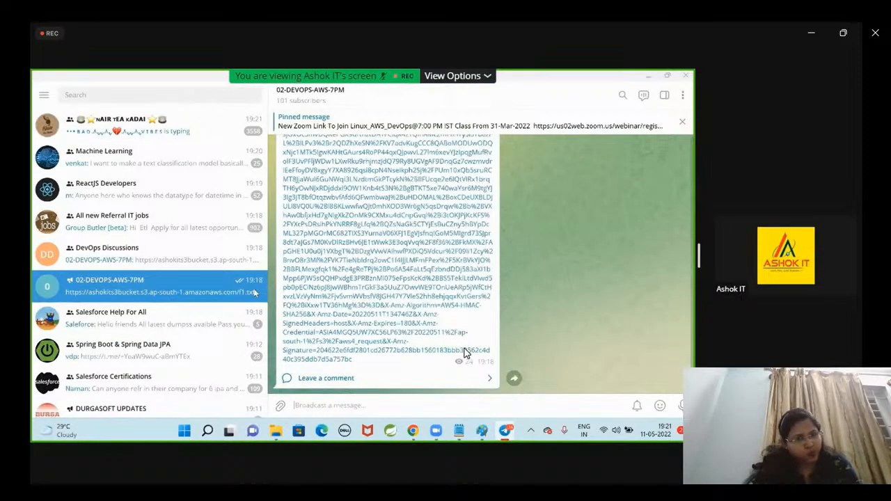
pyautogui.click(393, 317)
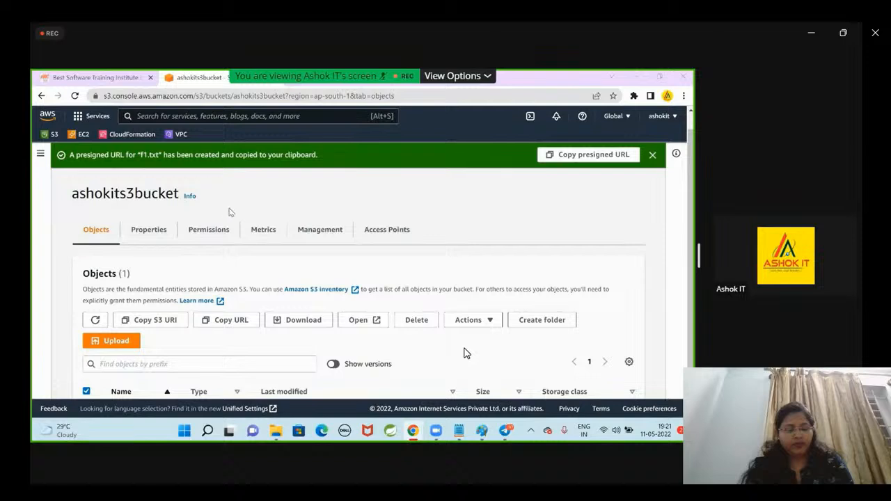
# In the S3 console, review the actions available for f1.txt, clear its selection and dismiss the presigned URL notification.
pyautogui.scroll(-1, 242, 215)
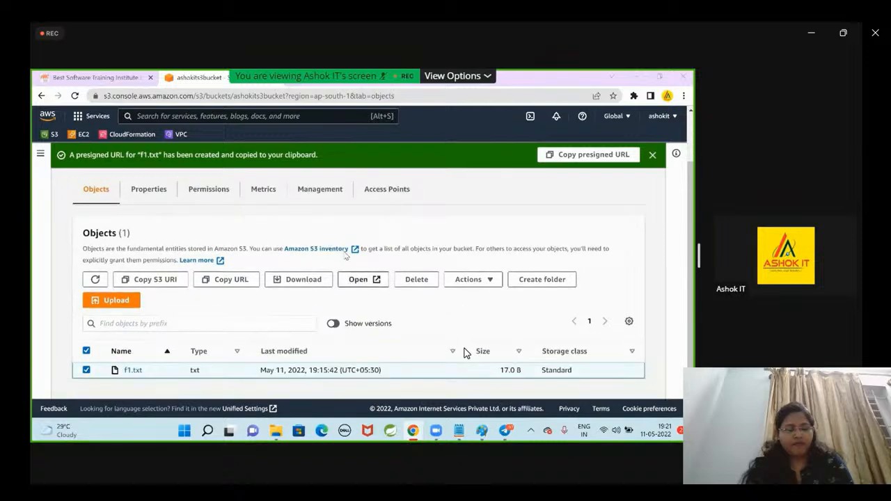
pyautogui.click(86, 370)
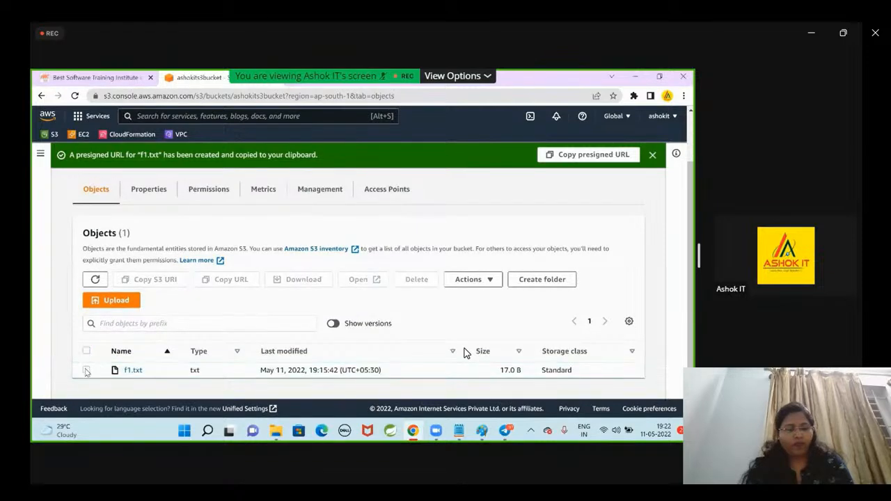
pyautogui.click(86, 370)
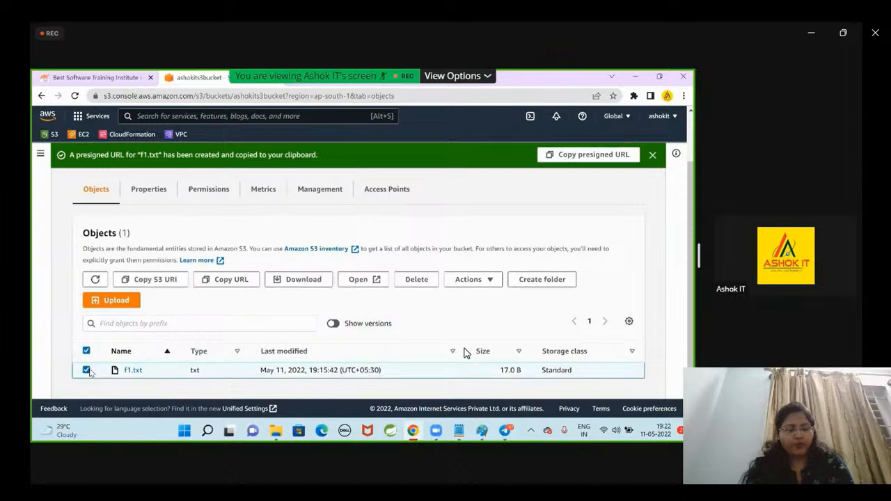
pyautogui.click(213, 284)
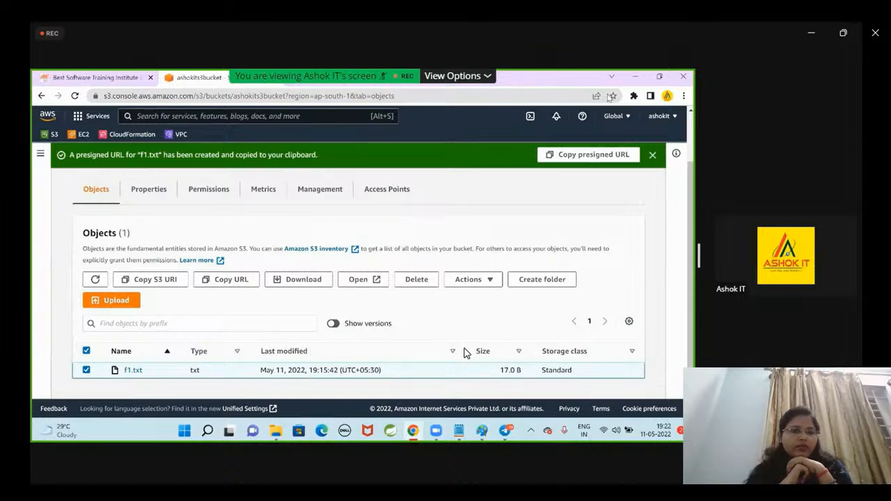
pyautogui.click(473, 279)
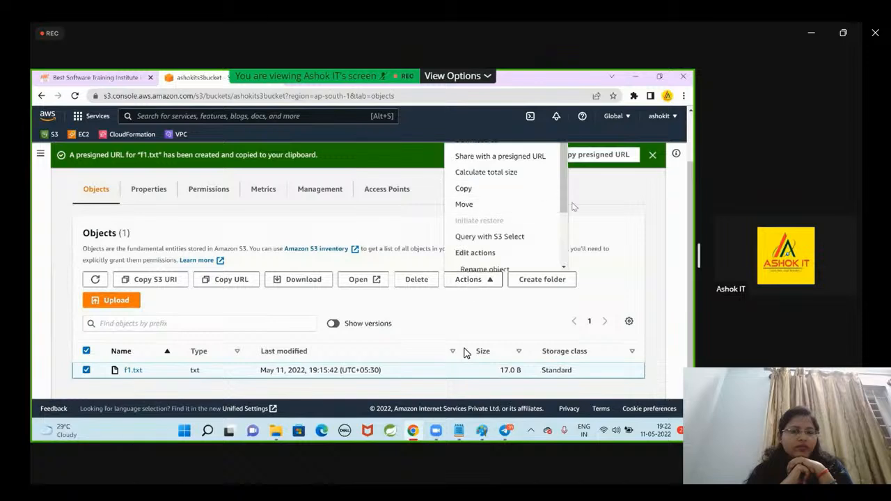
pyautogui.click(677, 209)
pyautogui.click(86, 370)
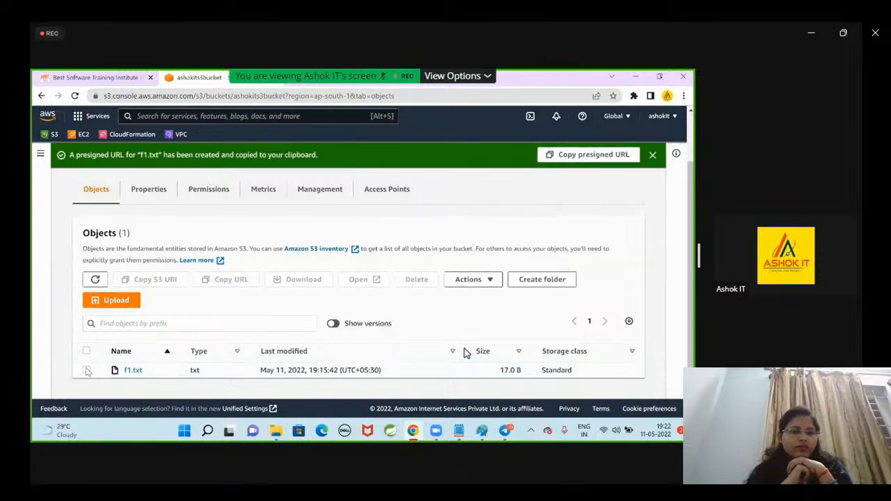
pyautogui.click(653, 154)
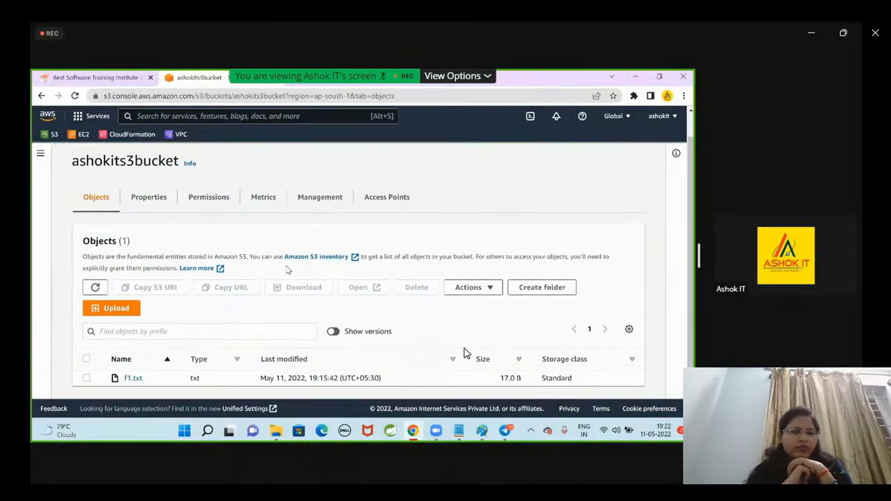
# Create a presigned URL for f1.txt with the expiry interval set to 1 minute and copy it.
pyautogui.click(86, 371)
pyautogui.click(87, 370)
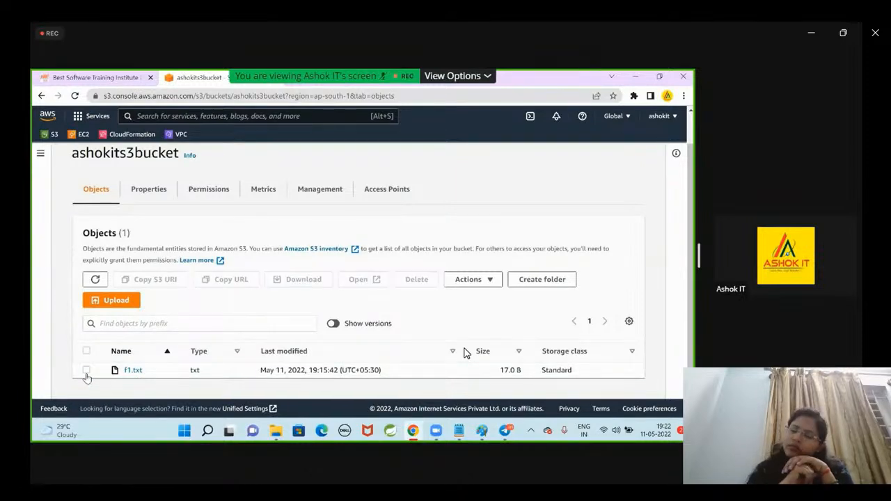
pyautogui.click(87, 371)
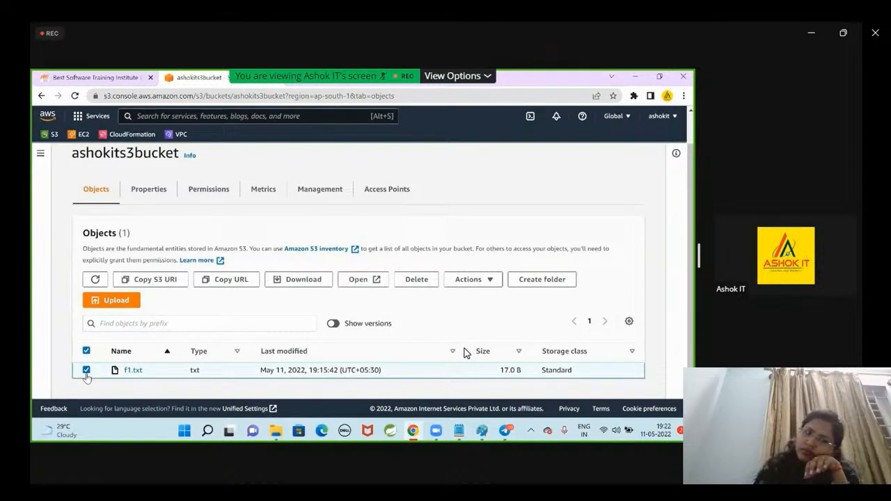
pyautogui.click(468, 279)
pyautogui.scroll(1, 512, 172)
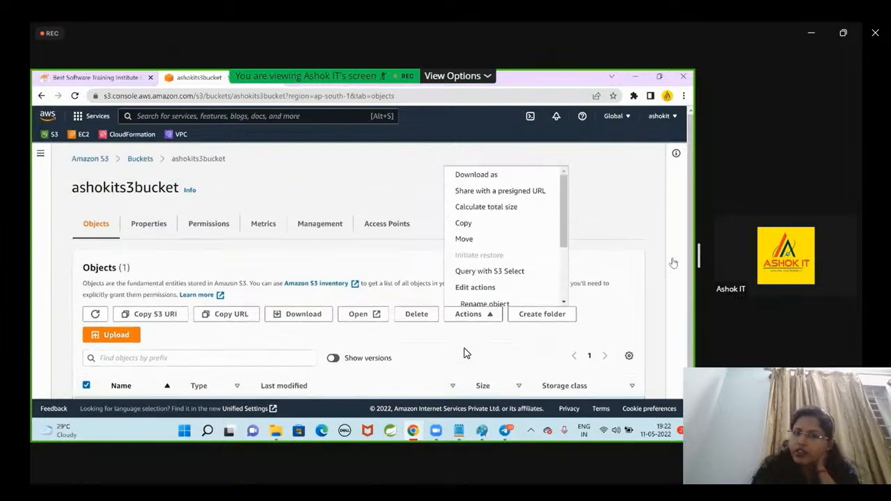
pyautogui.click(501, 192)
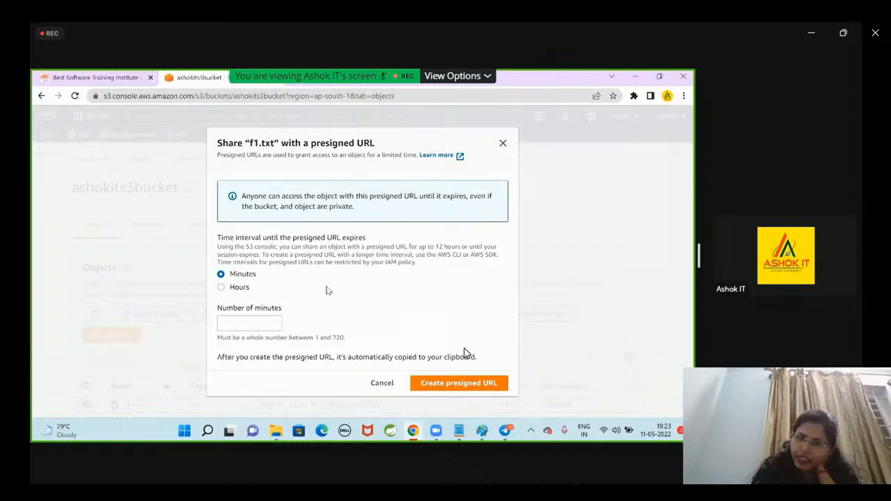
pyautogui.click(221, 288)
pyautogui.click(222, 276)
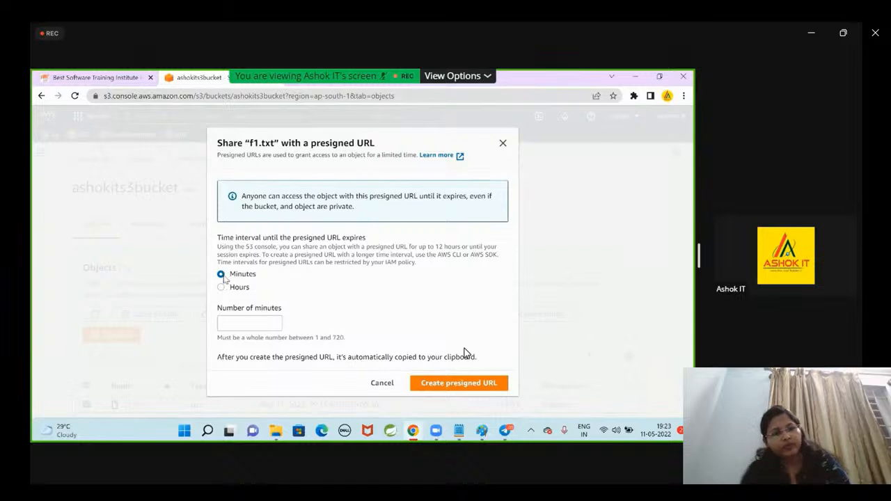
pyautogui.click(222, 288)
pyautogui.click(222, 275)
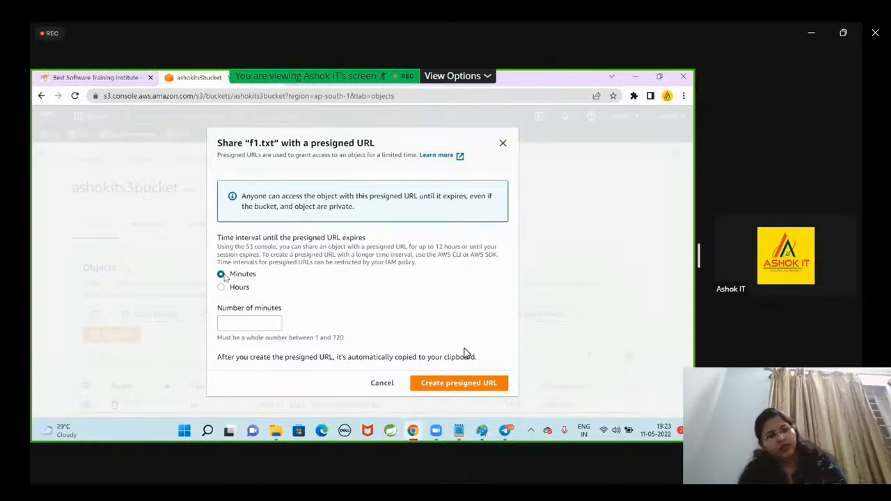
pyautogui.click(247, 321)
pyautogui.write('1')
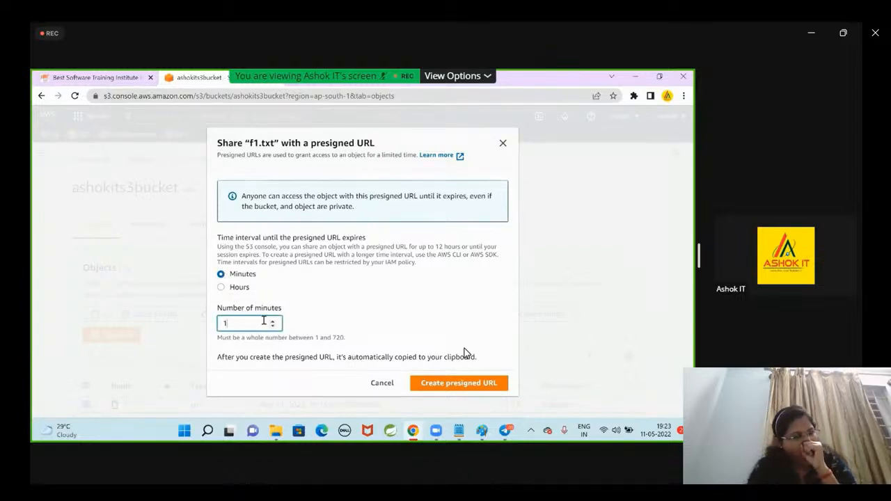
pyautogui.click(460, 388)
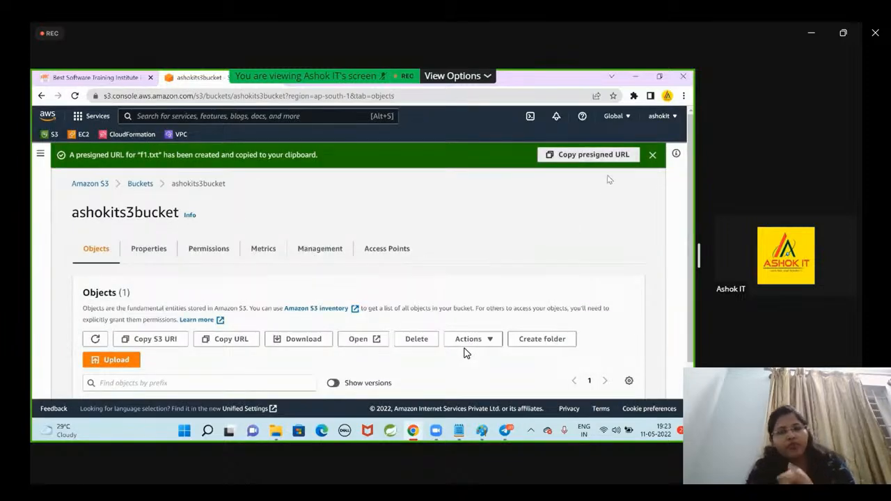
pyautogui.click(602, 157)
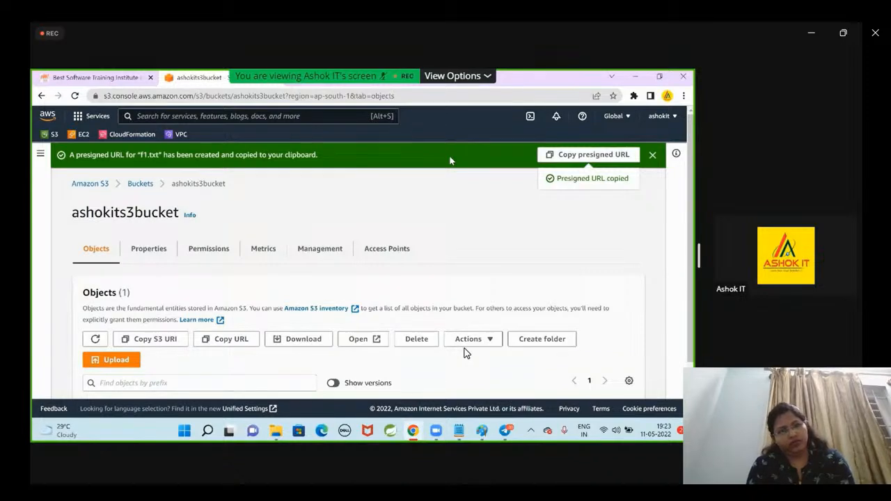
# Return to the bucket list and reopen ashokits3bucket to look through its objects.
pyautogui.click(142, 185)
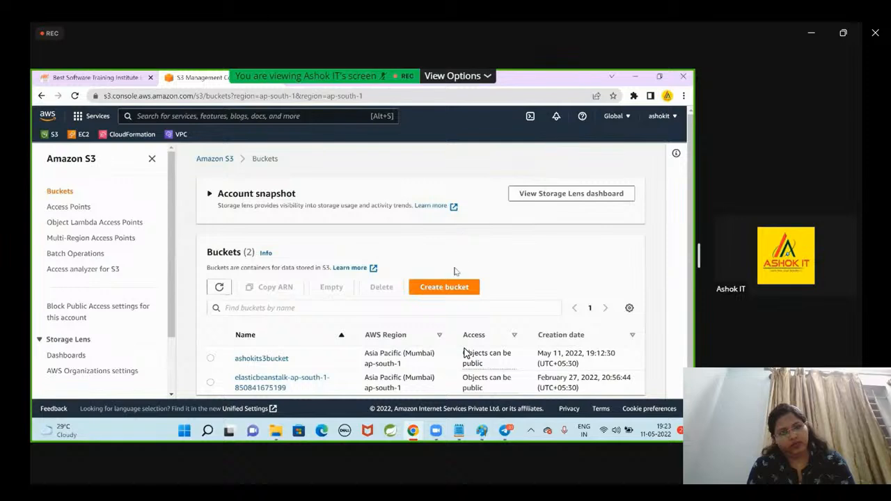
pyautogui.click(261, 359)
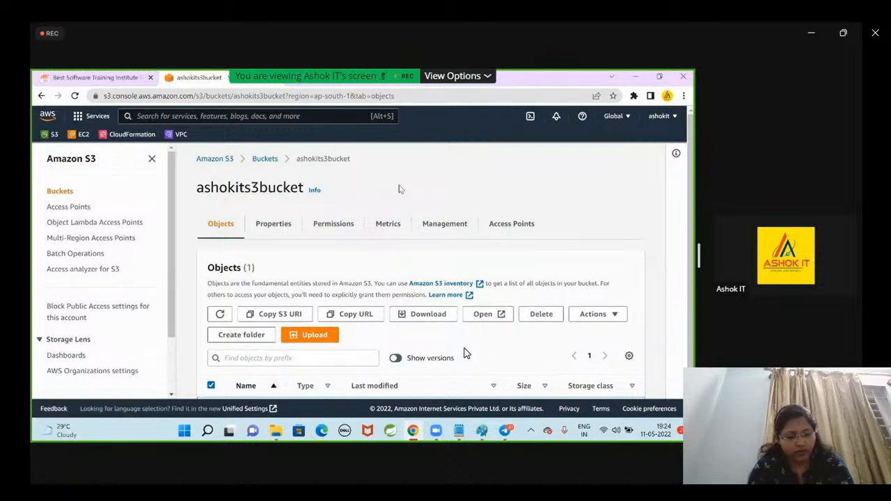
pyautogui.scroll(-1, 397, 192)
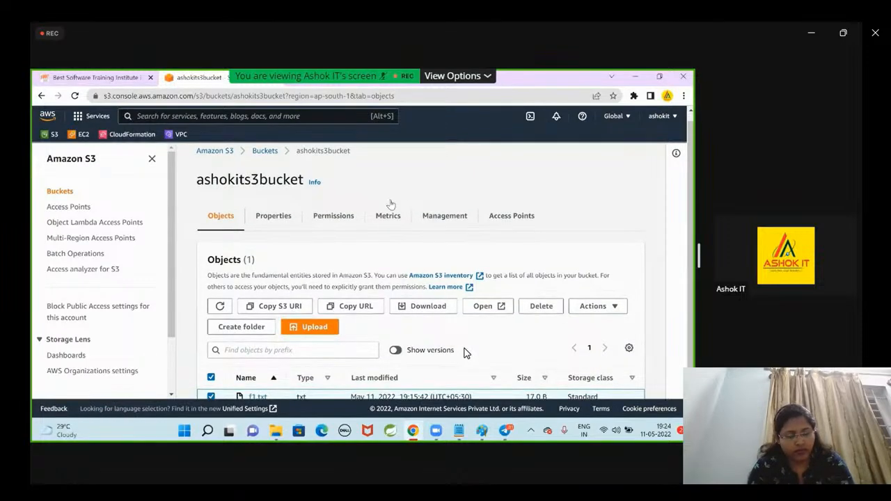
pyautogui.scroll(-1, 356, 290)
pyautogui.scroll(2, 333, 269)
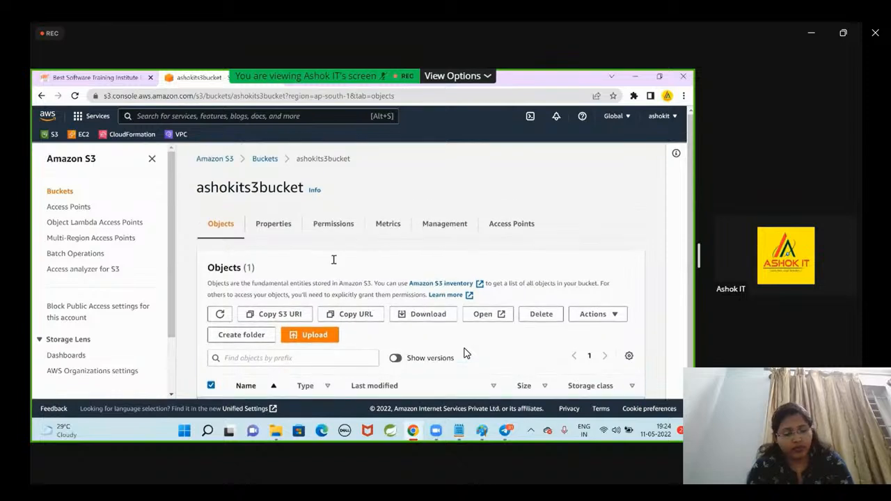
# Select ashokits3bucket in the bucket list, open its contents and collapse the Amazon S3 navigation pane.
pyautogui.click(265, 159)
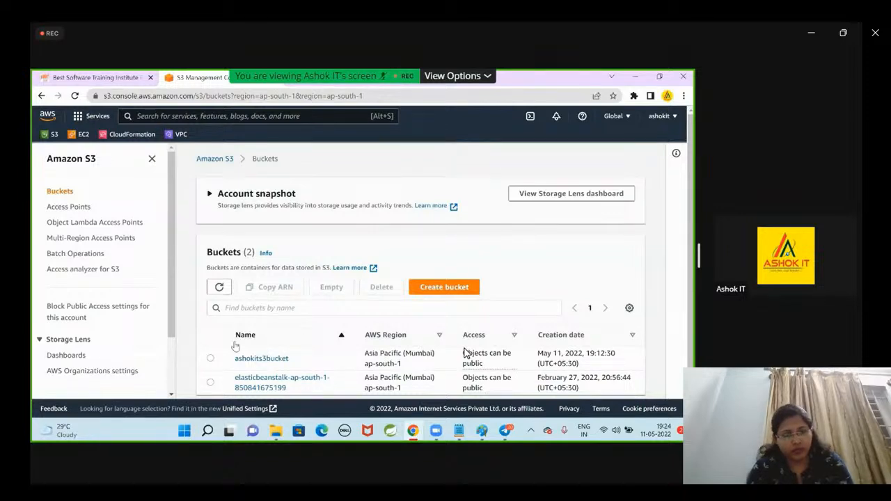
pyautogui.click(211, 358)
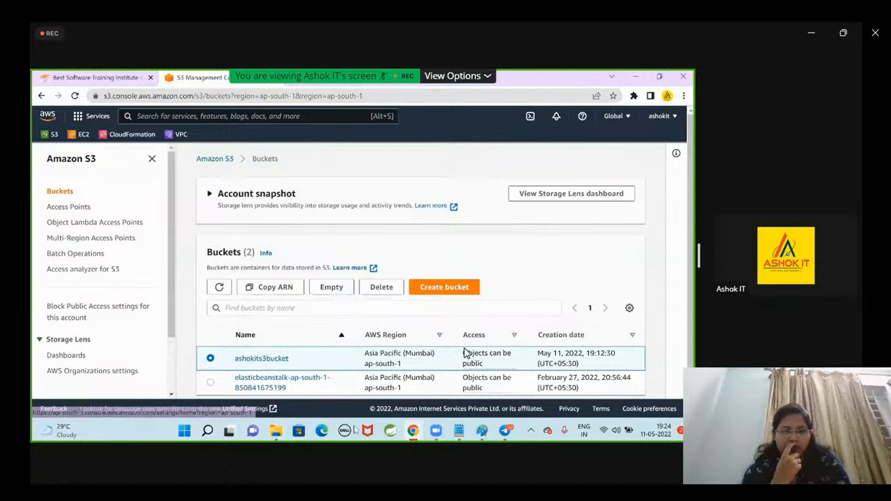
pyautogui.click(277, 358)
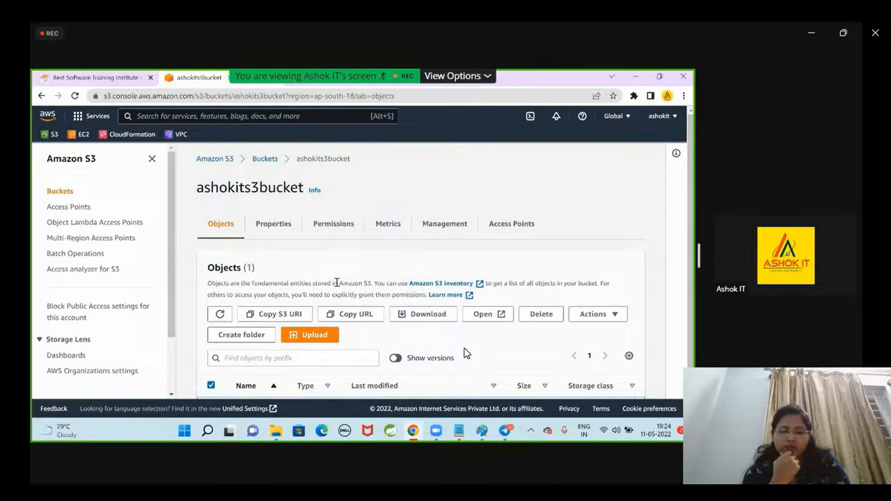
pyautogui.scroll(-1, 351, 285)
pyautogui.scroll(1, 370, 305)
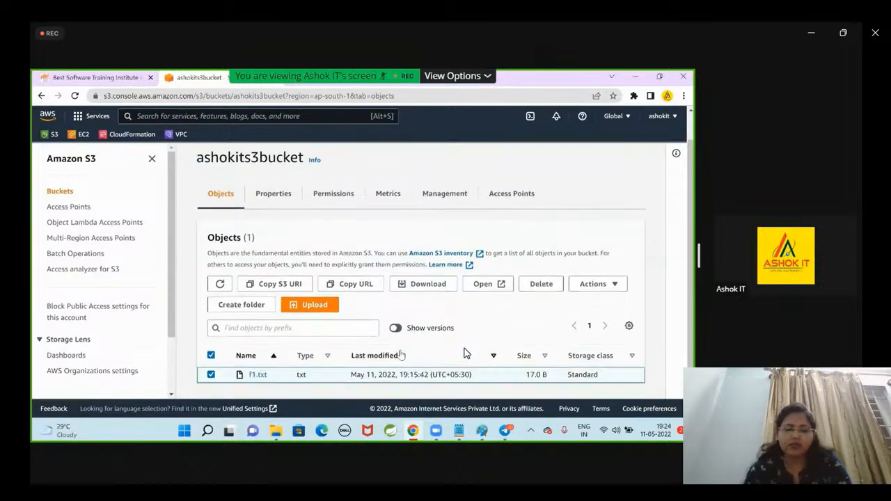
pyautogui.click(148, 160)
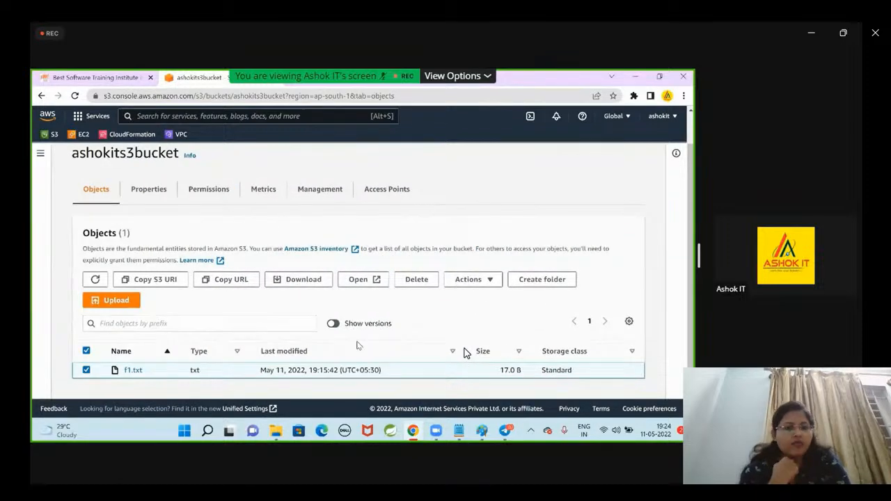
# Show object versions in ashokits3bucket and highlight the version ID of f1.txt.
pyautogui.click(335, 324)
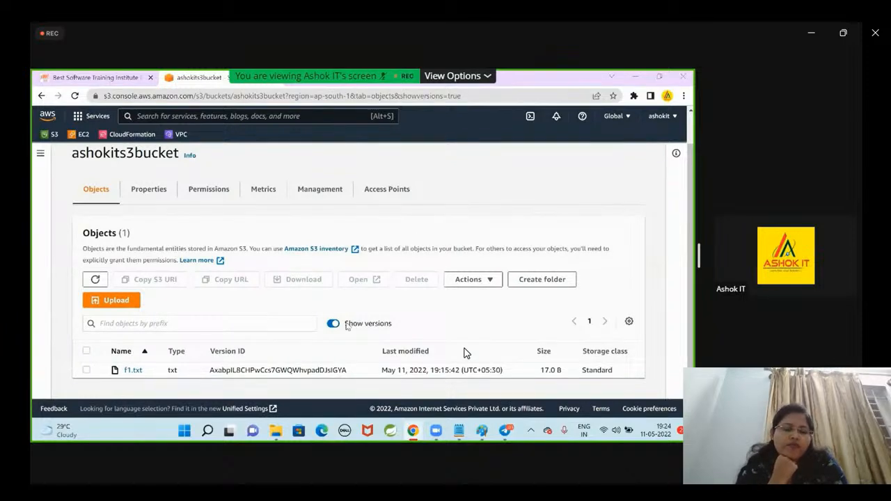
pyautogui.doubleClick(211, 370)
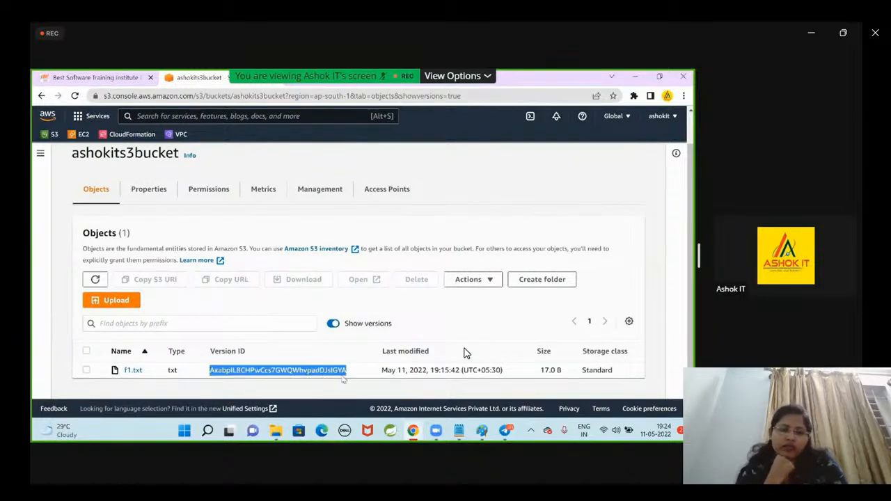
pyautogui.click(508, 191)
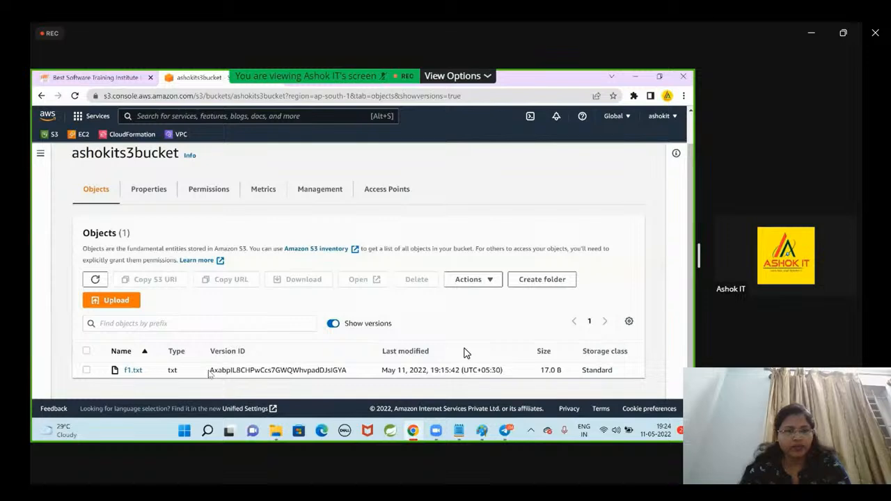
pyautogui.moveTo(209, 374); pyautogui.dragTo(347, 374)
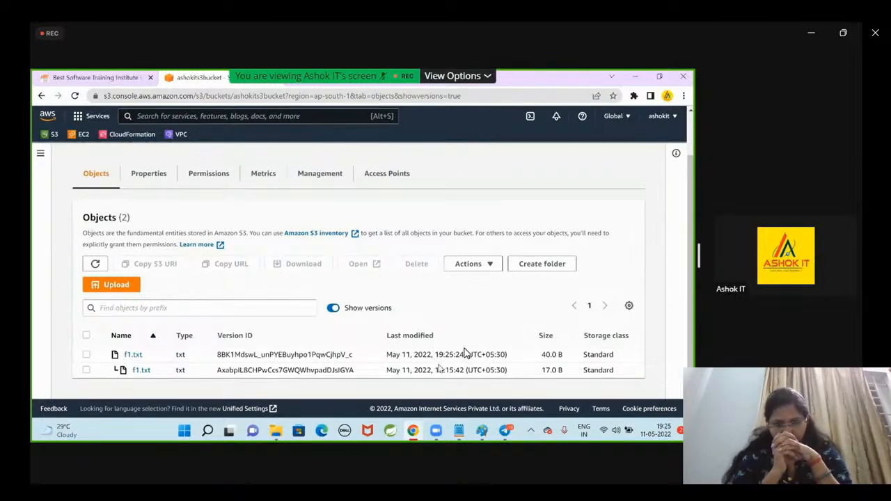
# Compare the last modified times of the two f1.txt versions by highlighting each one.
pyautogui.moveTo(440, 368); pyautogui.dragTo(457, 371)
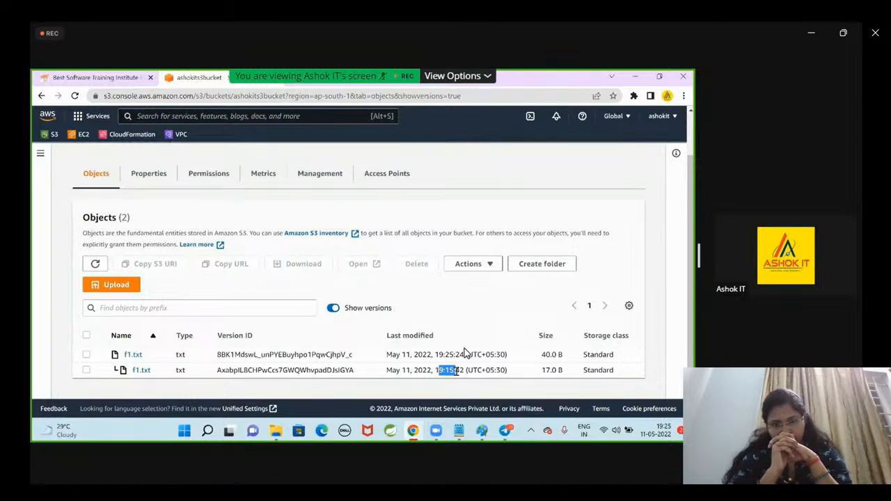
pyautogui.click(401, 377)
pyautogui.moveTo(437, 357); pyautogui.dragTo(452, 357)
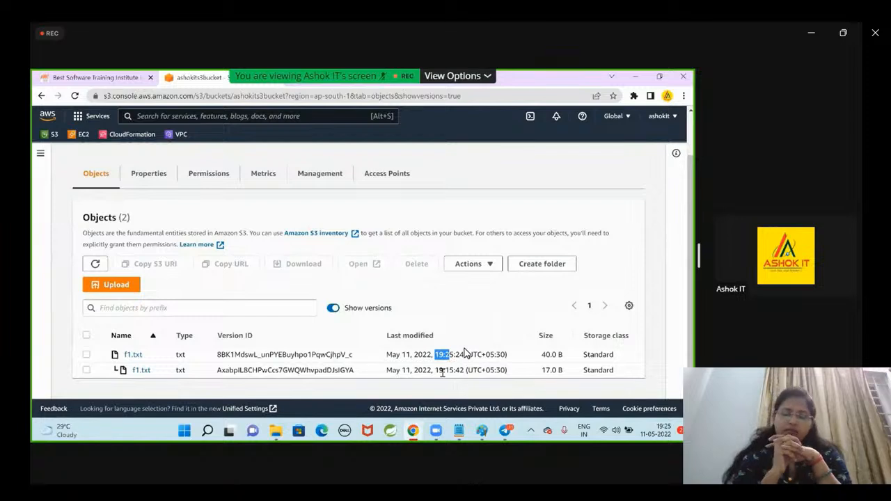
pyautogui.click(438, 374)
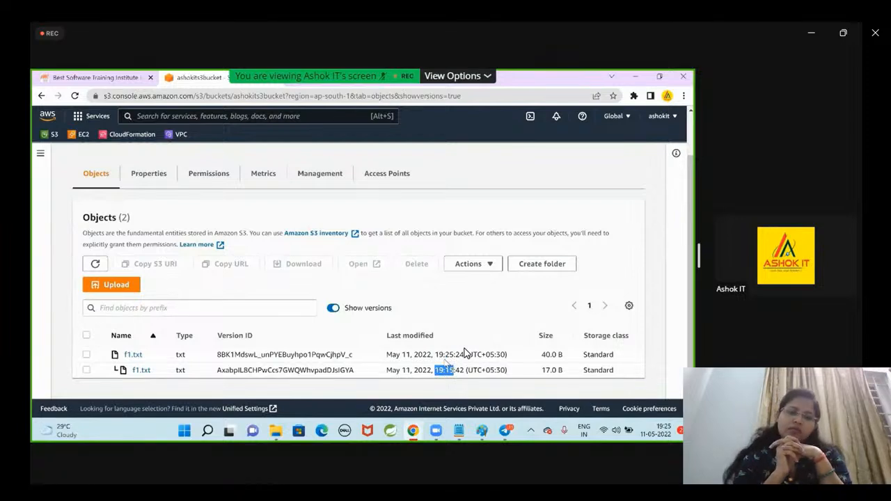
pyautogui.moveTo(436, 355); pyautogui.dragTo(457, 357)
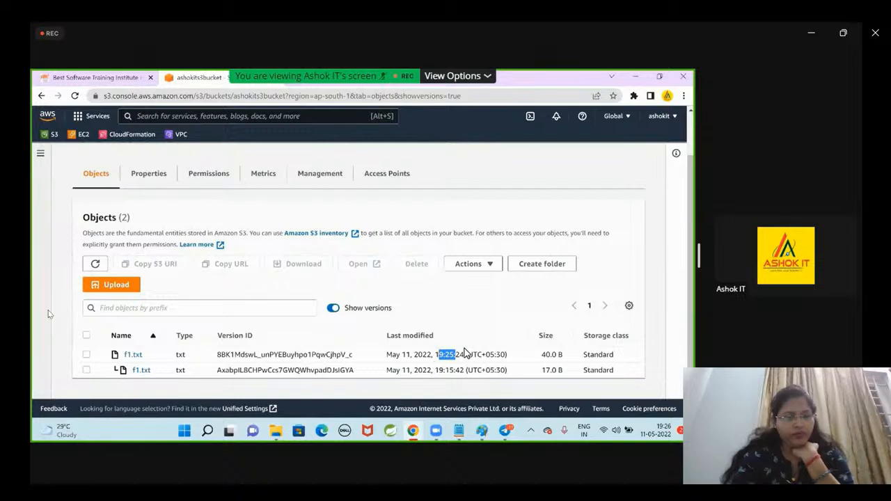
# Permanently delete the newer 40 B version of f1.txt, confirming with "permanently delete", and return to the object list.
pyautogui.click(85, 354)
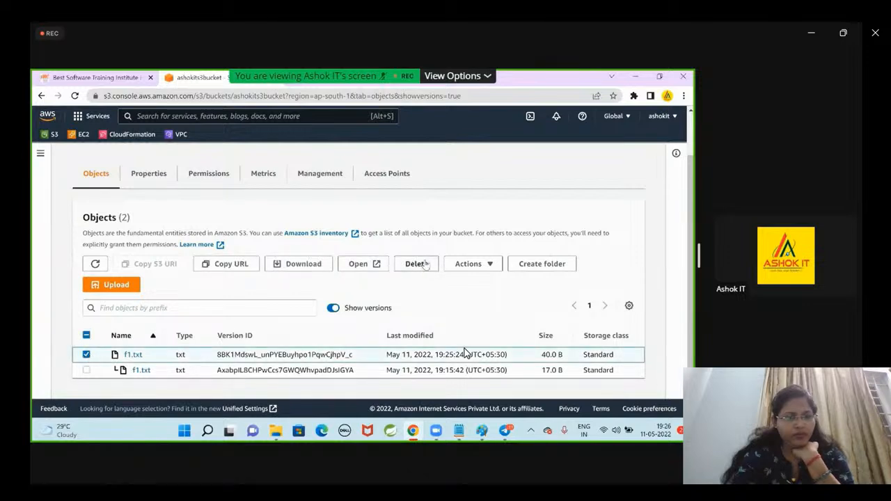
pyautogui.click(86, 355)
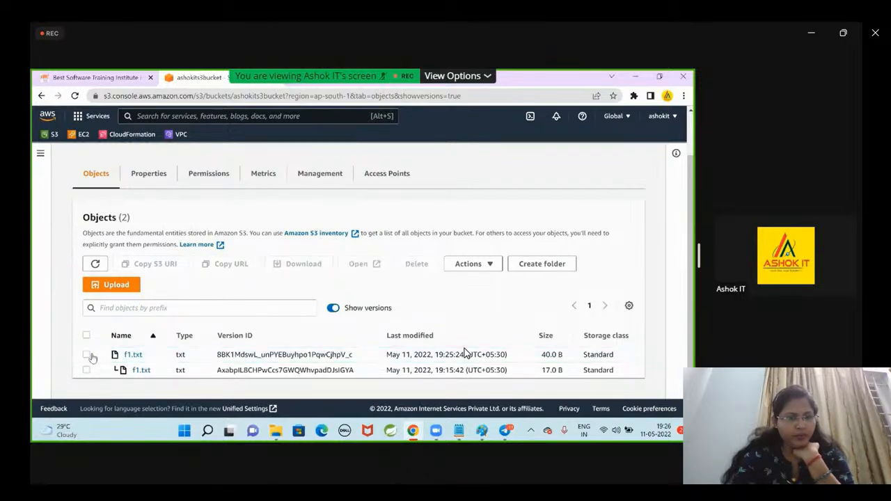
pyautogui.click(86, 354)
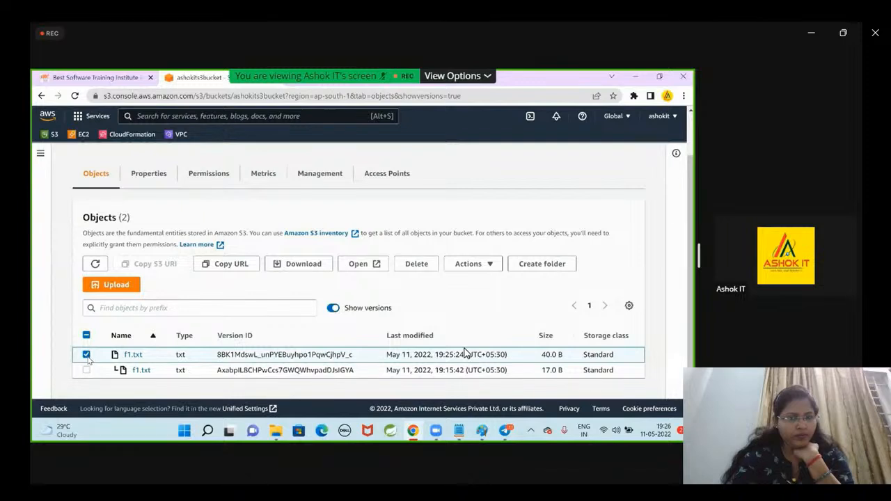
pyautogui.click(87, 354)
pyautogui.click(86, 354)
pyautogui.click(407, 269)
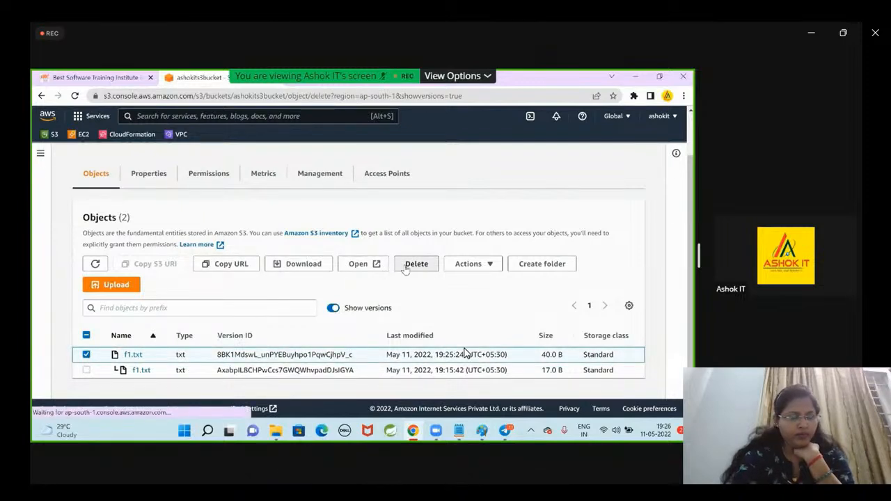
pyautogui.scroll(-3, 466, 353)
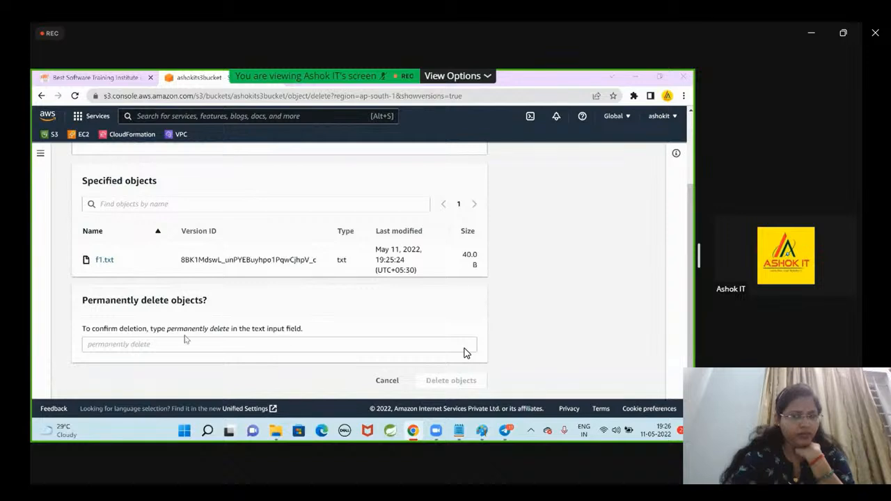
pyautogui.moveTo(168, 330); pyautogui.dragTo(219, 333)
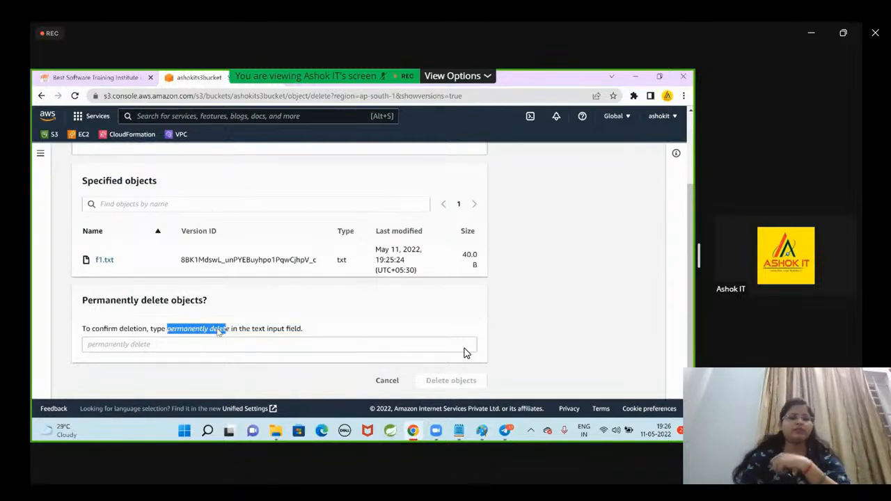
pyautogui.click(209, 344)
pyautogui.write('permanently delete')
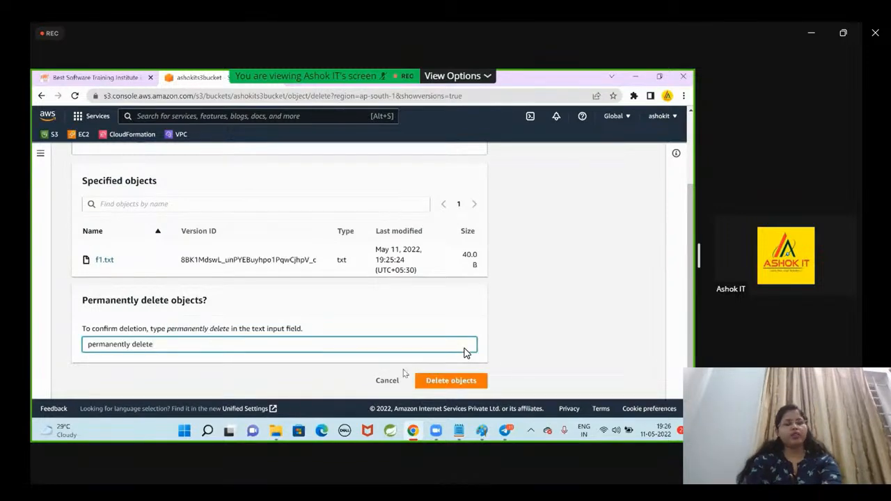
pyautogui.click(439, 380)
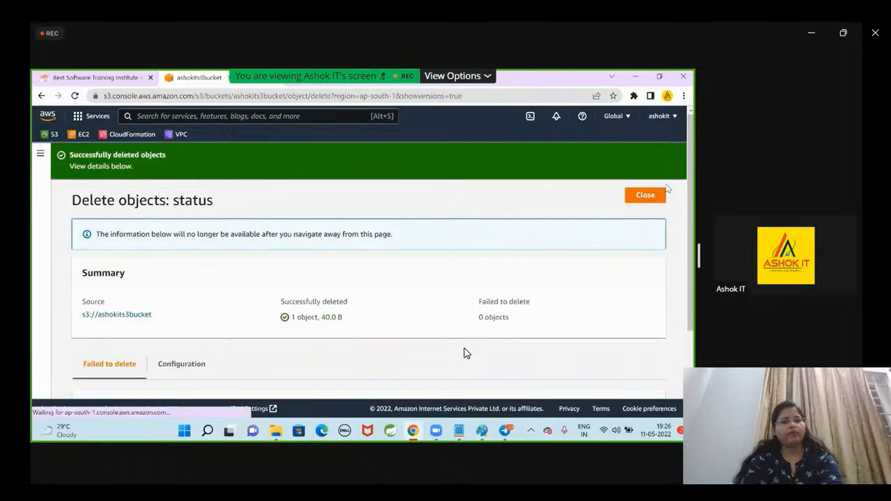
pyautogui.click(653, 195)
pyautogui.scroll(-1, 533, 299)
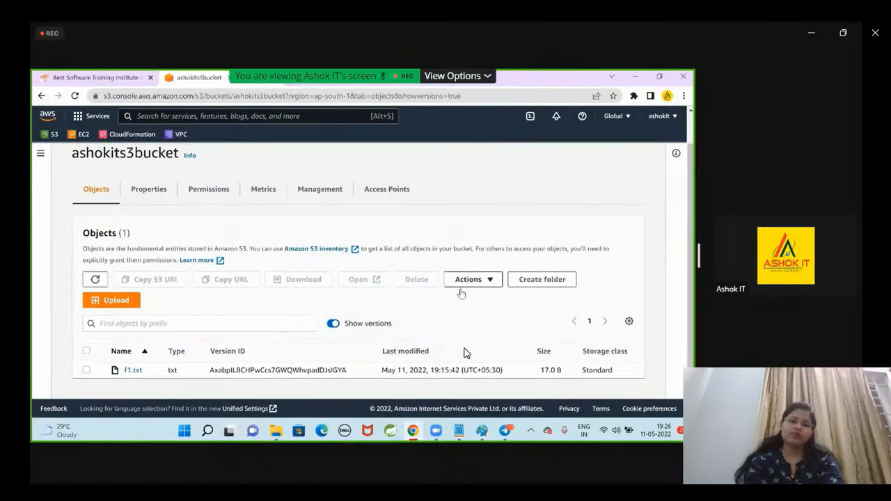
# Review the available object actions for ashokits3bucket and dismiss the list without choosing any action.
pyautogui.click(462, 282)
pyautogui.scroll(-4, 542, 185)
pyautogui.scroll(3, 564, 188)
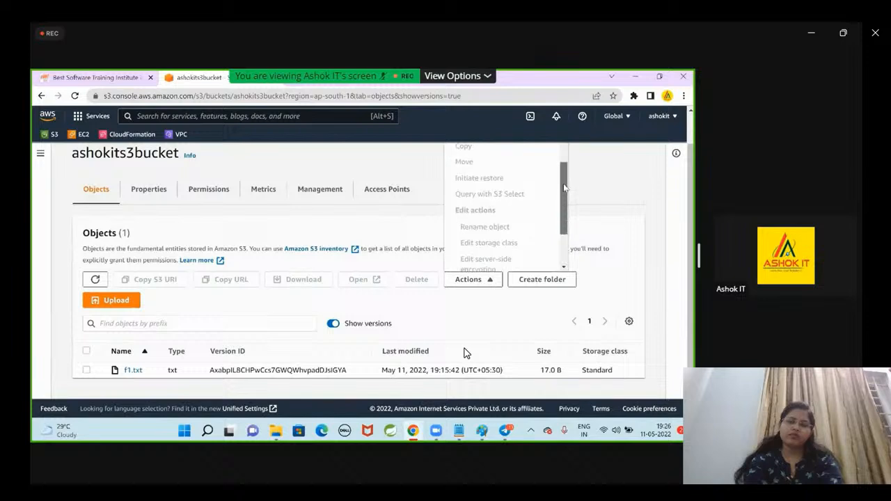
pyautogui.scroll(1, 402, 305)
pyautogui.click(325, 246)
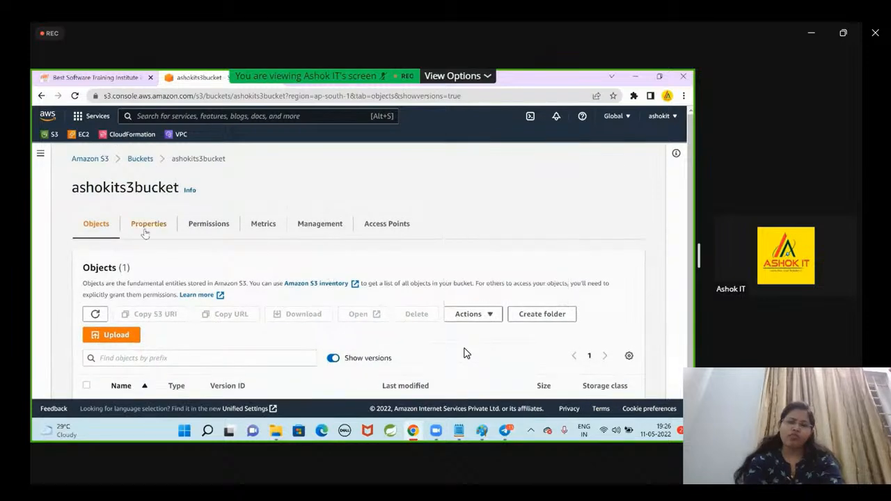
# Return to the bucket list, reopen ashokits3bucket and show its object versions.
pyautogui.click(142, 160)
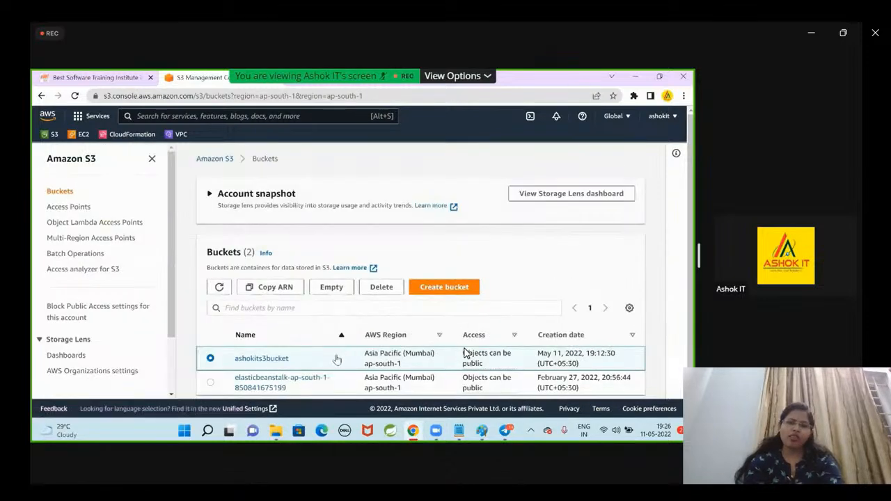
pyautogui.click(273, 358)
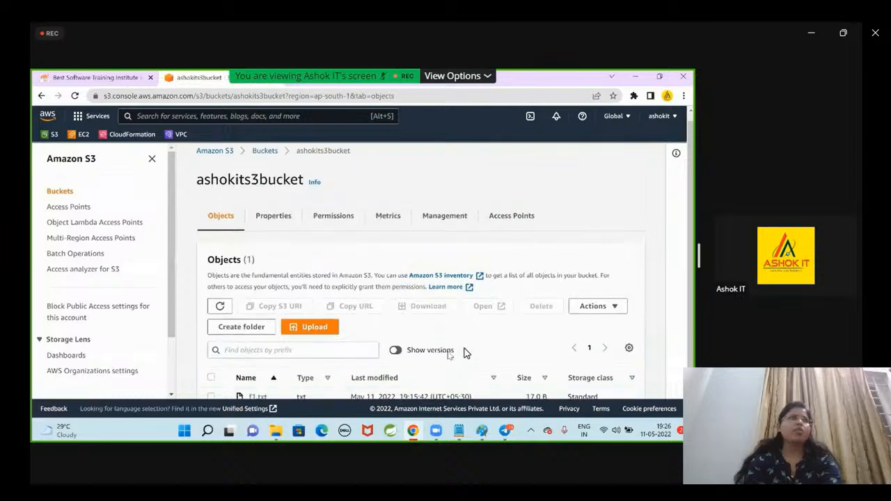
pyautogui.scroll(-1, 449, 355)
pyautogui.click(395, 323)
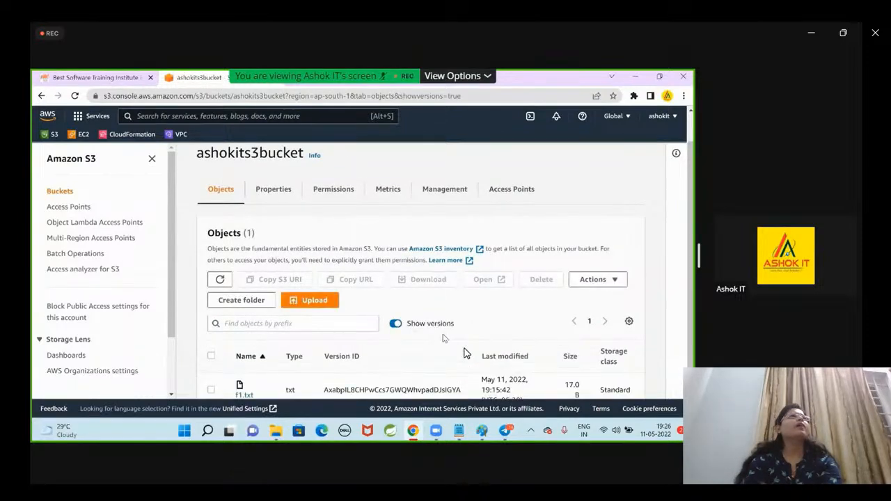
# Highlight the version ID of the remaining f1.txt version, and clear the highlight.
pyautogui.scroll(-1, 446, 340)
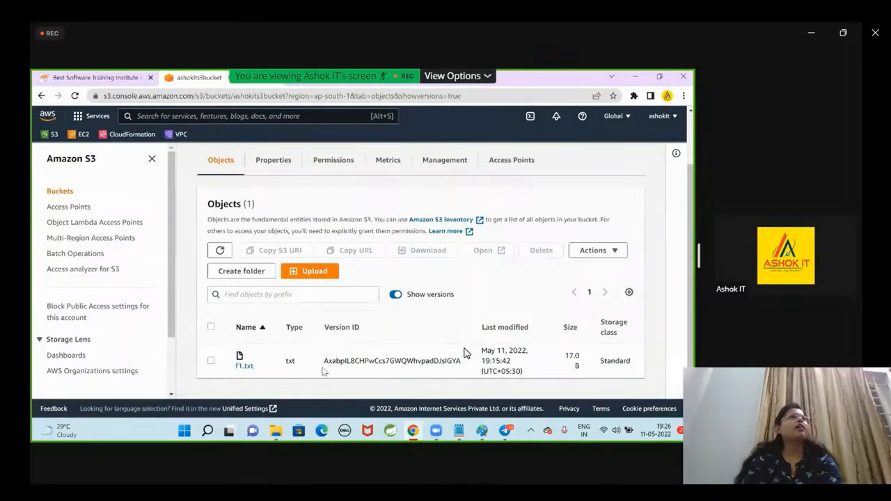
pyautogui.moveTo(326, 363); pyautogui.dragTo(429, 363)
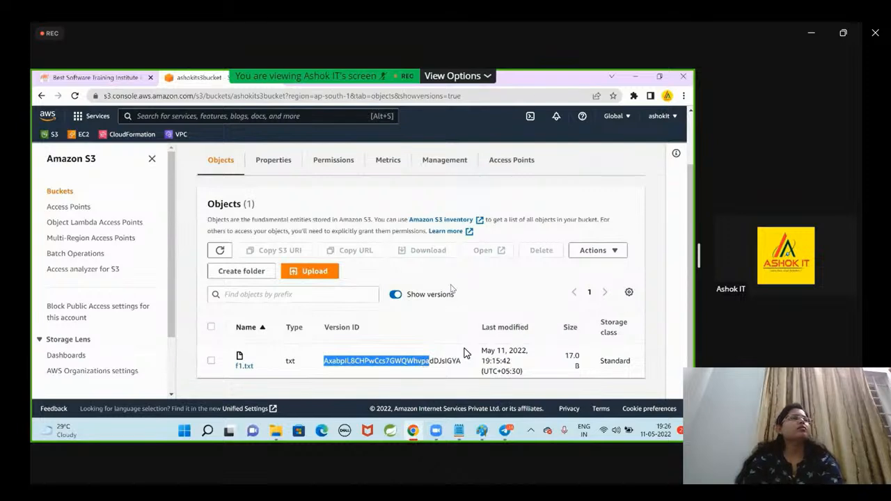
pyautogui.click(453, 289)
# Examine the versioning, tags and encryption properties of ashokits3bucket, view its permissions and return to its objects.
pyautogui.scroll(1, 512, 268)
pyautogui.click(296, 209)
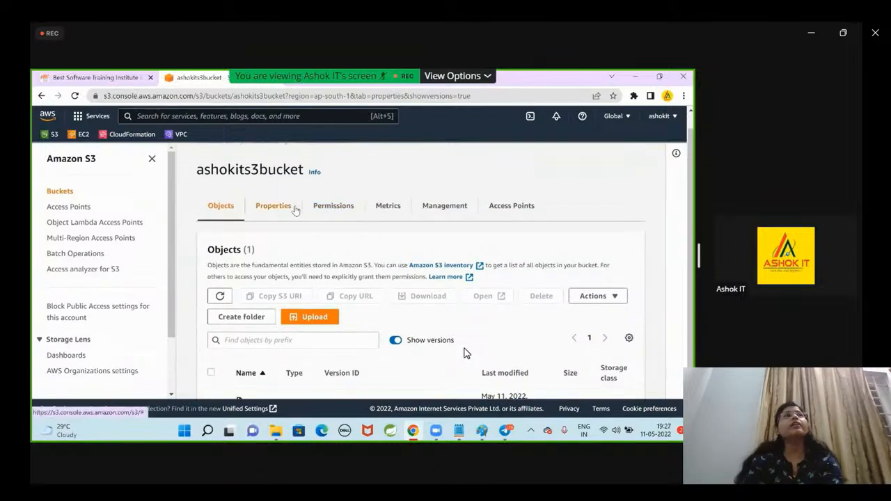
pyautogui.scroll(-4, 416, 319)
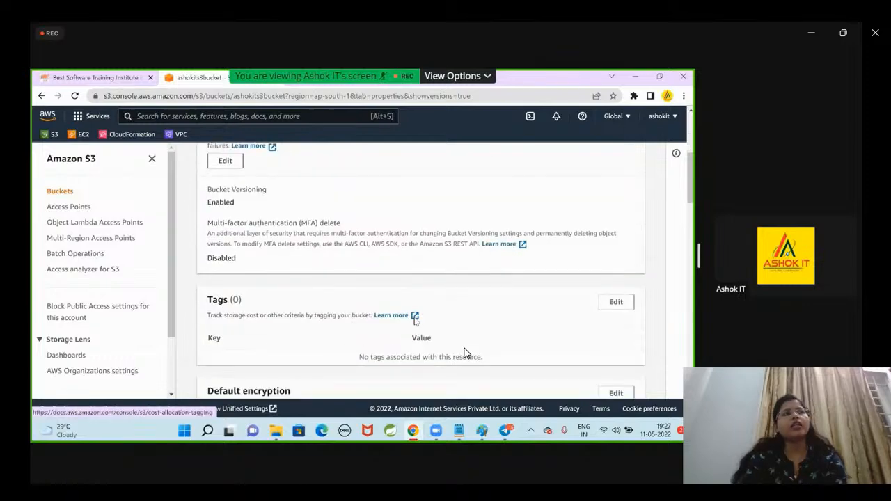
pyautogui.scroll(-1, 415, 320)
pyautogui.scroll(3, 288, 304)
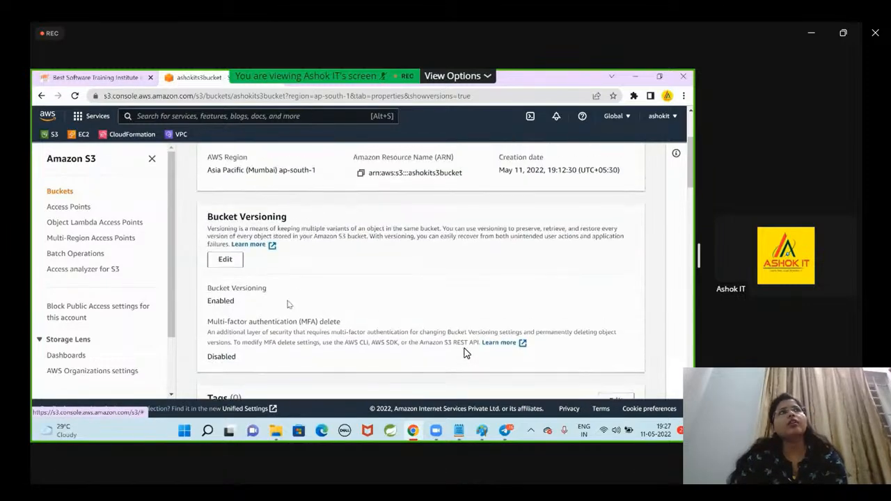
pyautogui.scroll(-2, 289, 304)
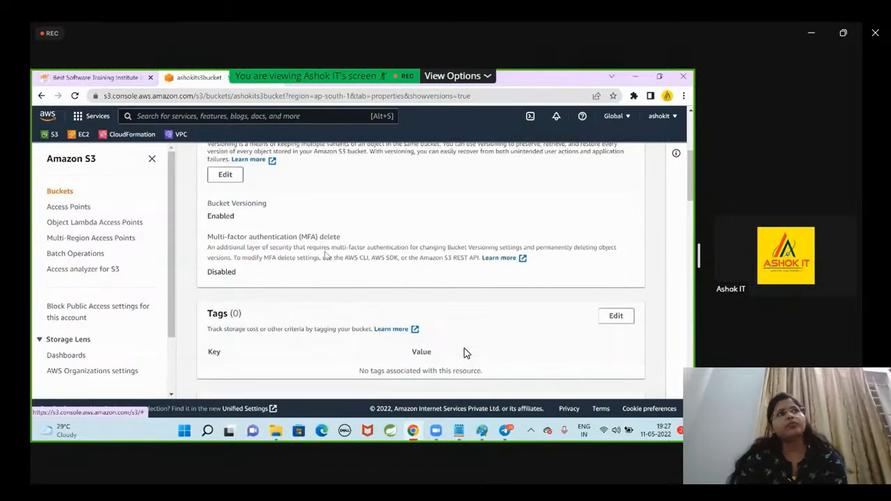
pyautogui.scroll(-6, 325, 255)
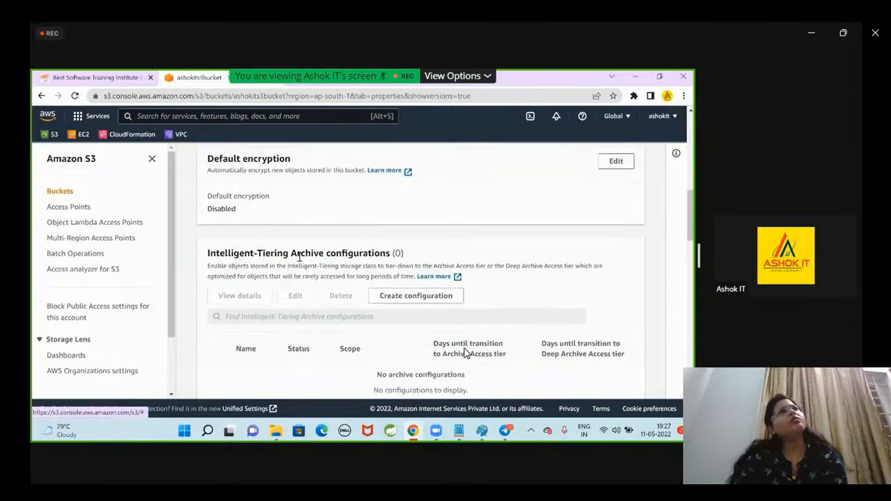
pyautogui.scroll(10, 299, 258)
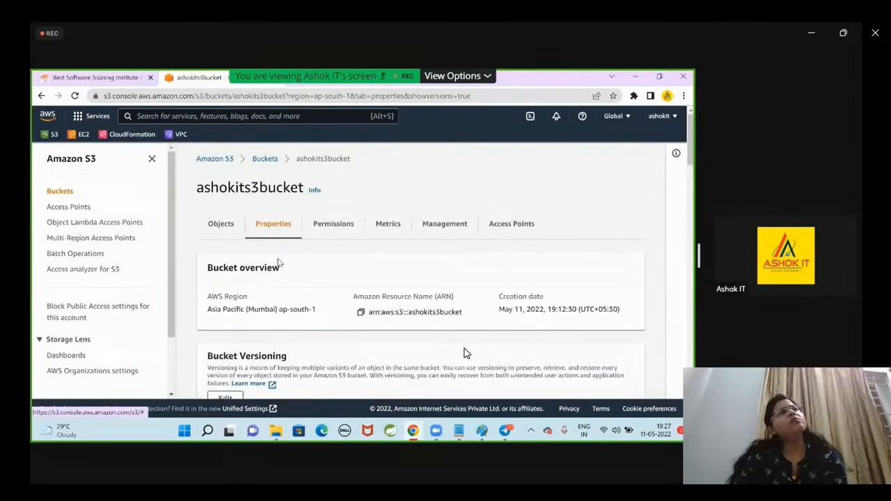
pyautogui.click(331, 226)
pyautogui.click(218, 227)
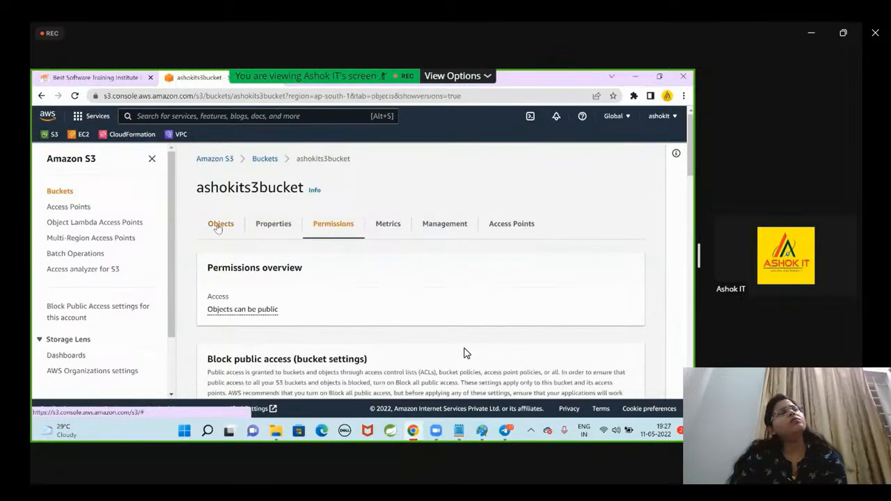
# Collapse the Amazon S3 navigation pane and switch the display of object versions off and back on.
pyautogui.scroll(-2, 272, 268)
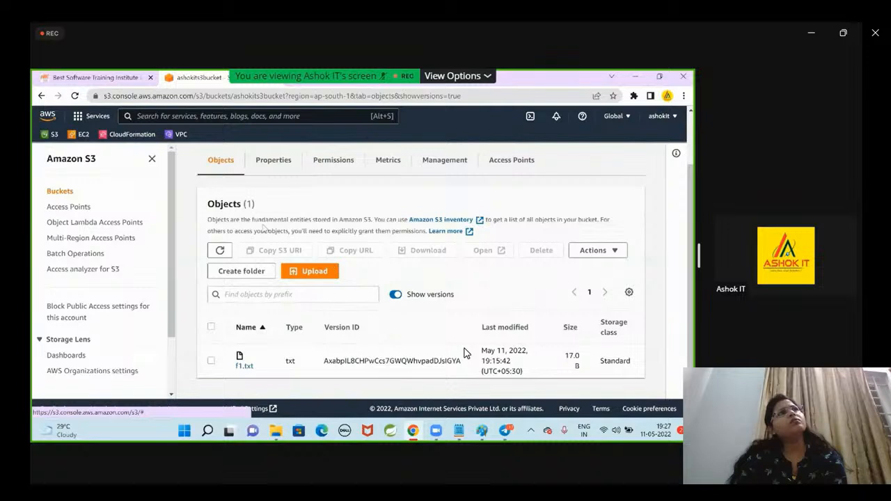
pyautogui.click(151, 160)
pyautogui.click(332, 325)
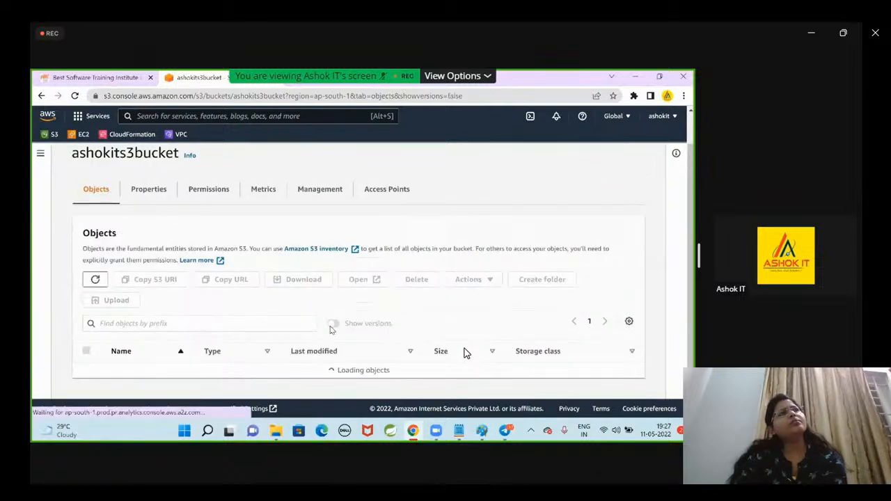
pyautogui.click(333, 324)
# Look through the object actions again, including the edit actions, and close the list.
pyautogui.click(468, 279)
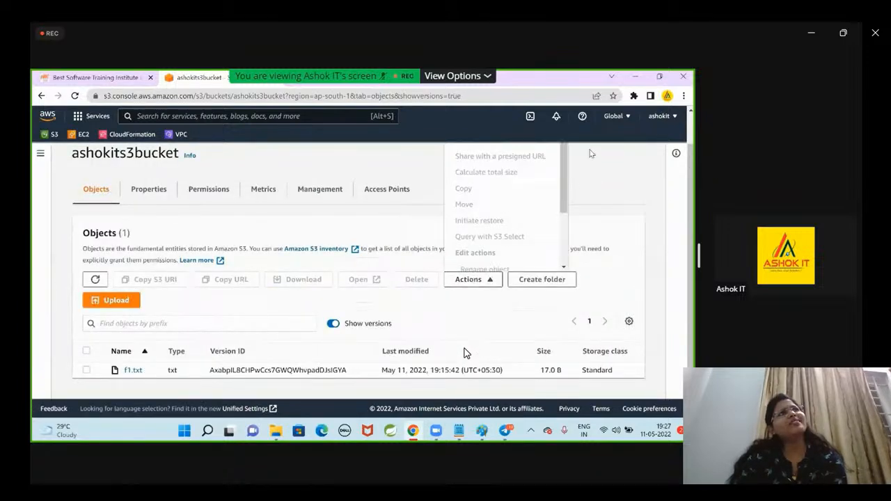
pyautogui.scroll(1, 592, 155)
pyautogui.moveTo(566, 183); pyautogui.dragTo(565, 245)
pyautogui.scroll(-1, 506, 339)
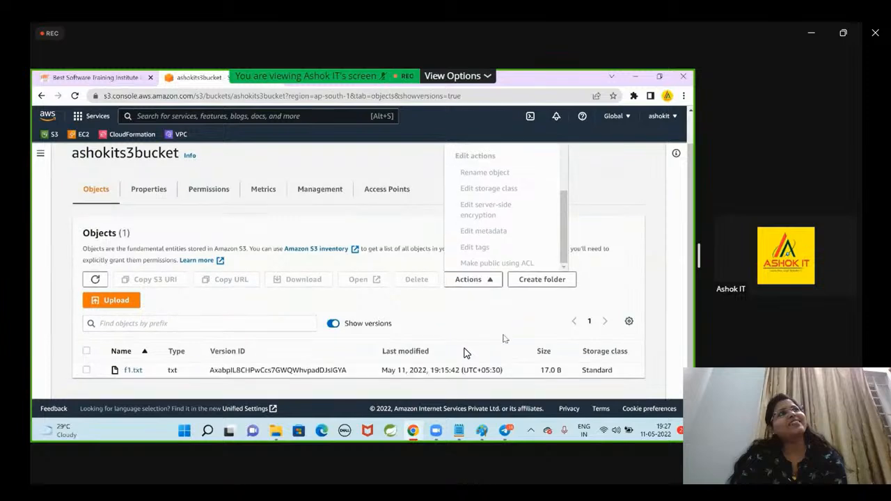
pyautogui.click(507, 324)
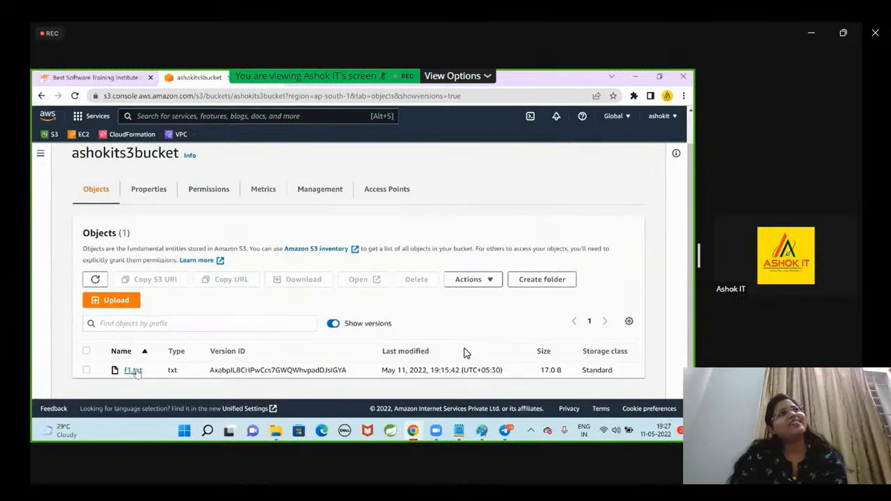
# Open f1.txt and examine its properties, from the object overview and Object Lock settings to encryption, checksums and tags.
pyautogui.click(133, 371)
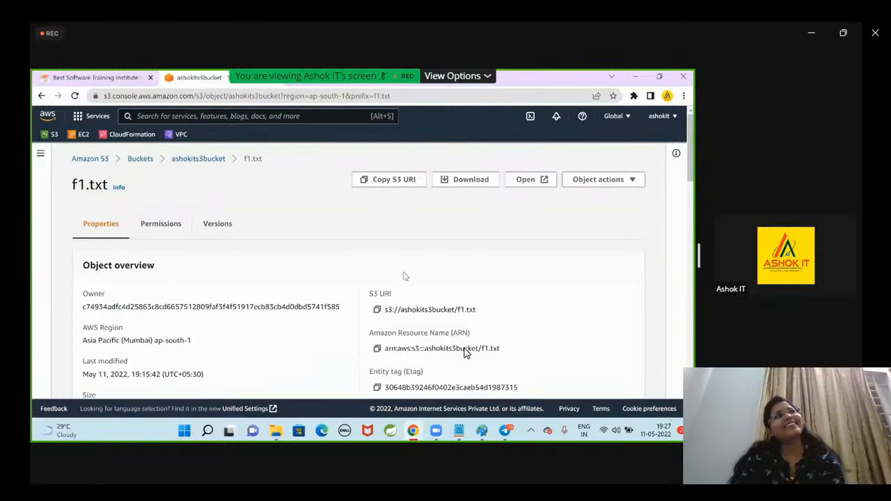
pyautogui.scroll(-3, 487, 271)
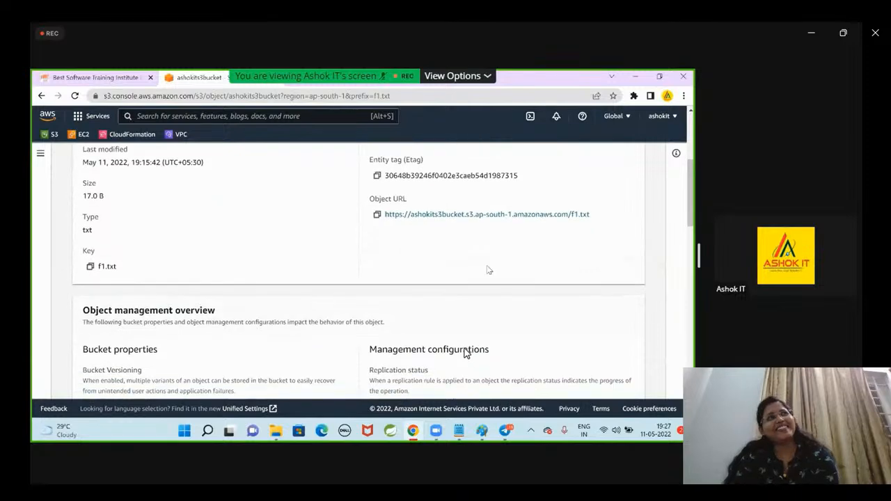
pyautogui.scroll(-3, 477, 228)
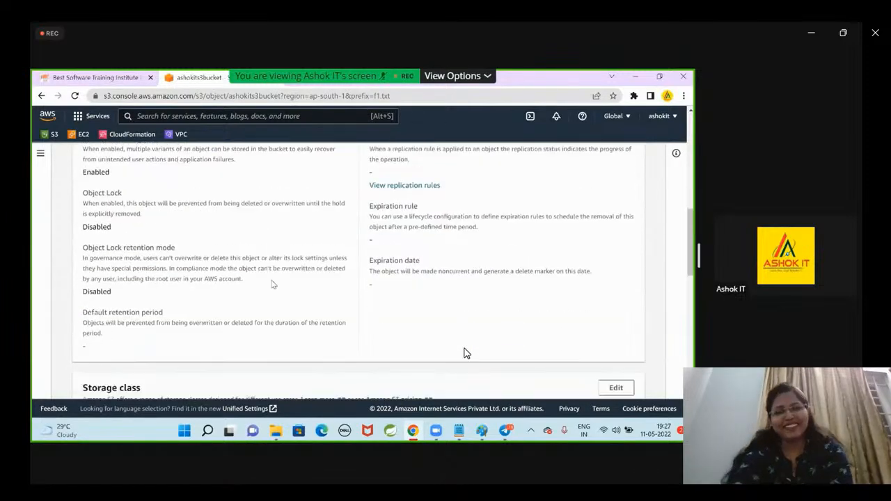
pyautogui.scroll(-5, 465, 353)
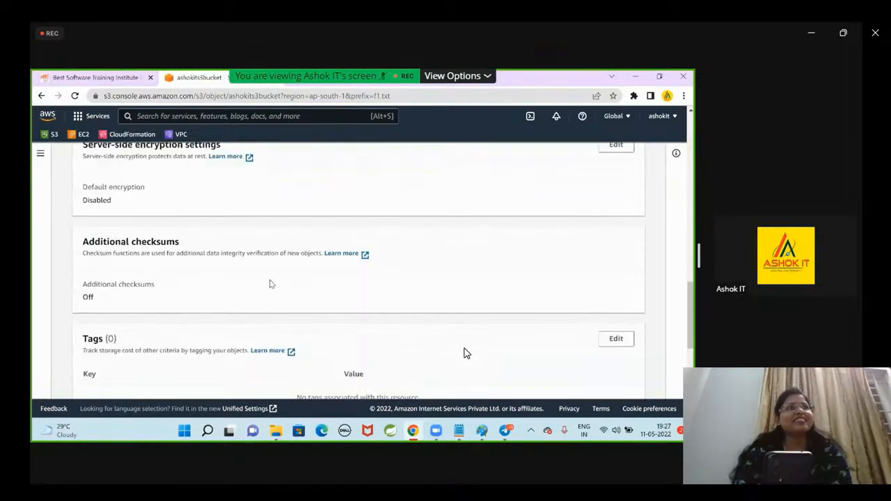
pyautogui.scroll(-1, 466, 353)
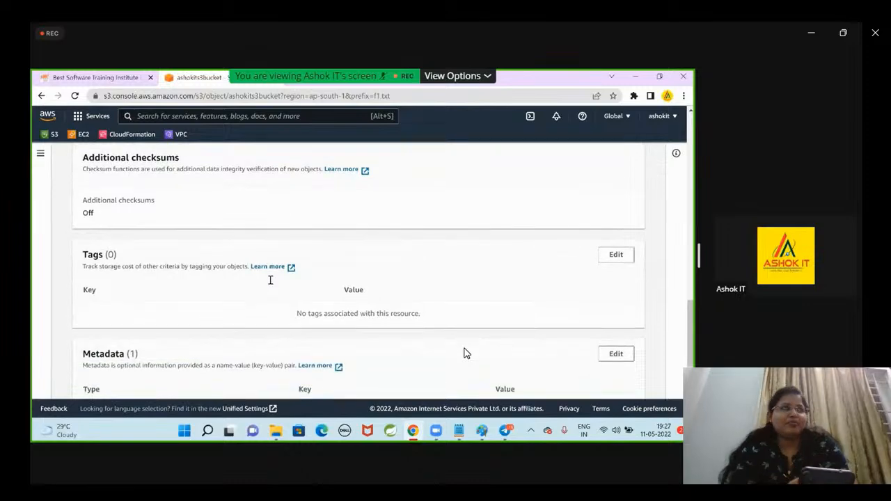
pyautogui.scroll(-3, 467, 353)
pyautogui.scroll(4, 467, 353)
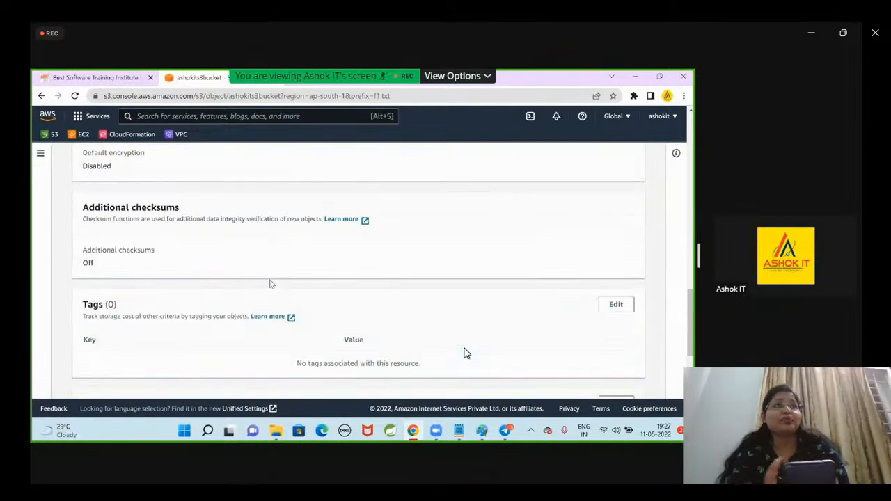
# Look through the full list of object actions available for f1.txt.
pyautogui.scroll(5, 271, 283)
pyautogui.click(596, 180)
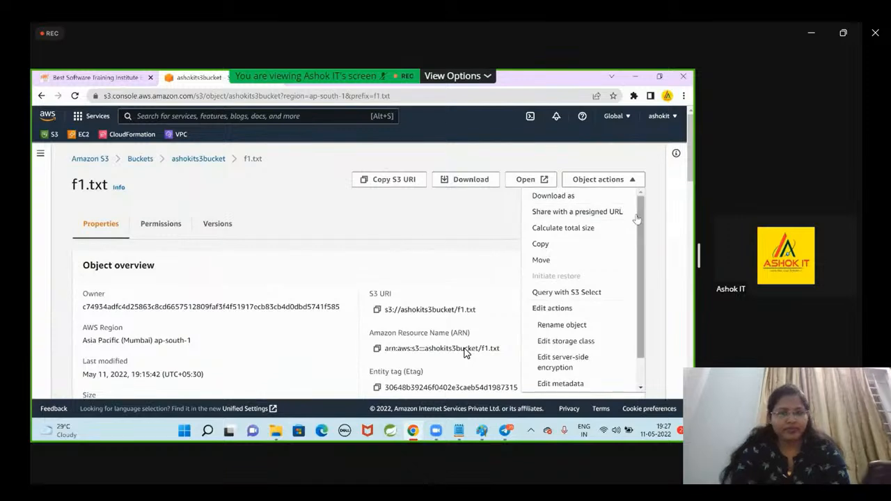
pyautogui.moveTo(640, 218); pyautogui.dragTo(639, 307)
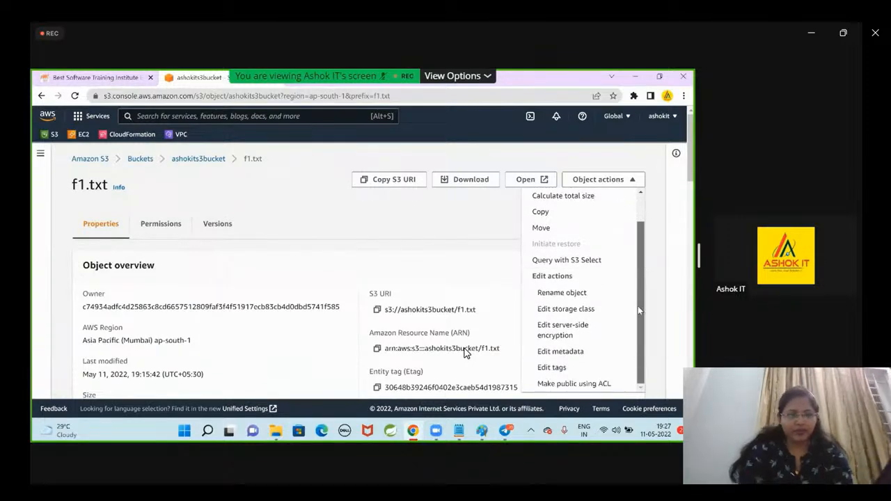
# Rewind the Session-37(AWS_17) recording in Media Player to about 00:22:39 and pause playback.
pyautogui.click(340, 421)
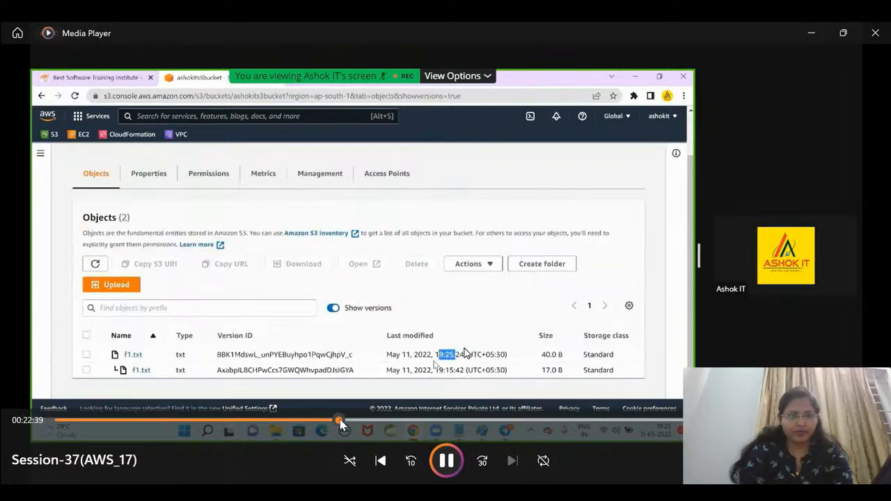
pyautogui.press('space')
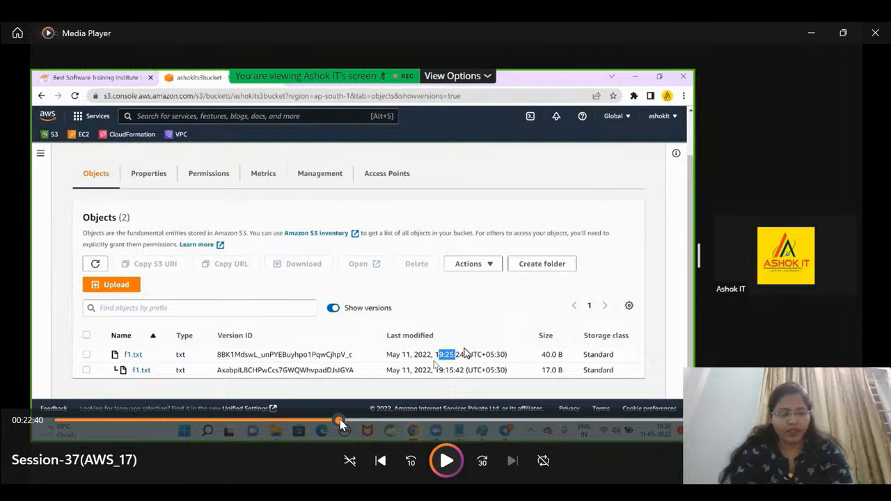
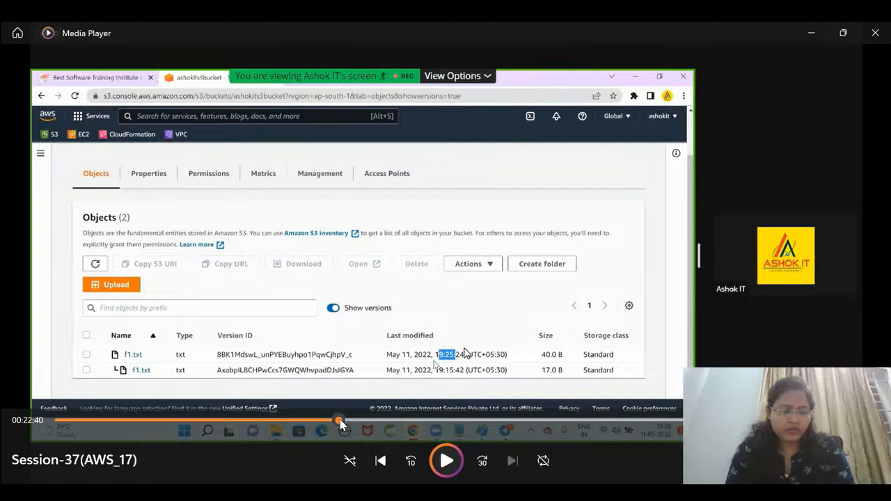
# Resume the recording and permanently delete the newer 40.0 B version of f1.txt, confirming with "permanently delete", and close the deletion status.
pyautogui.press('space')
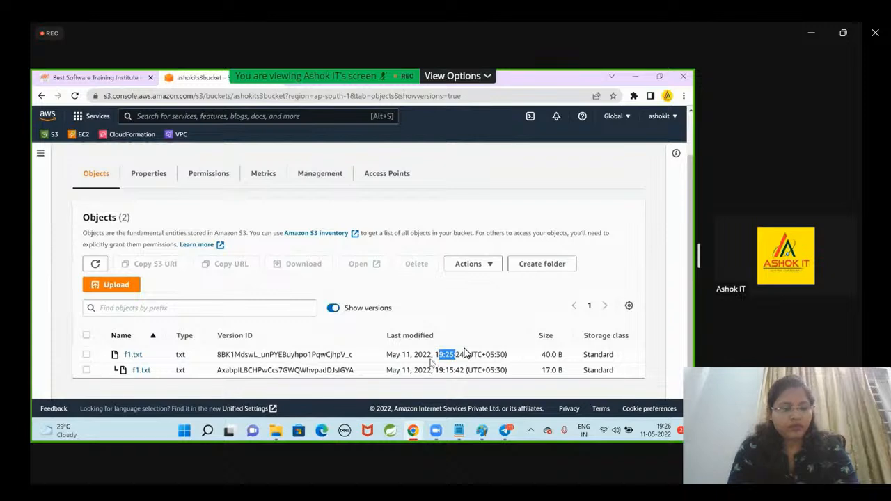
pyautogui.click(60, 352)
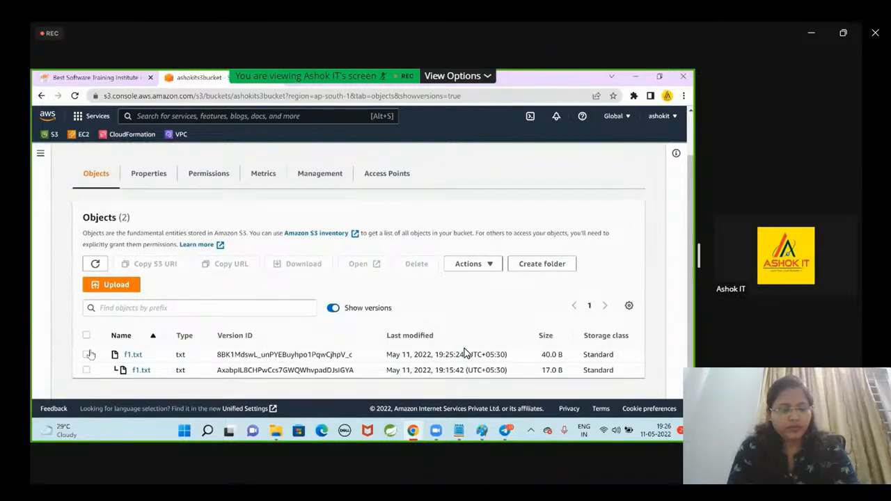
pyautogui.click(86, 355)
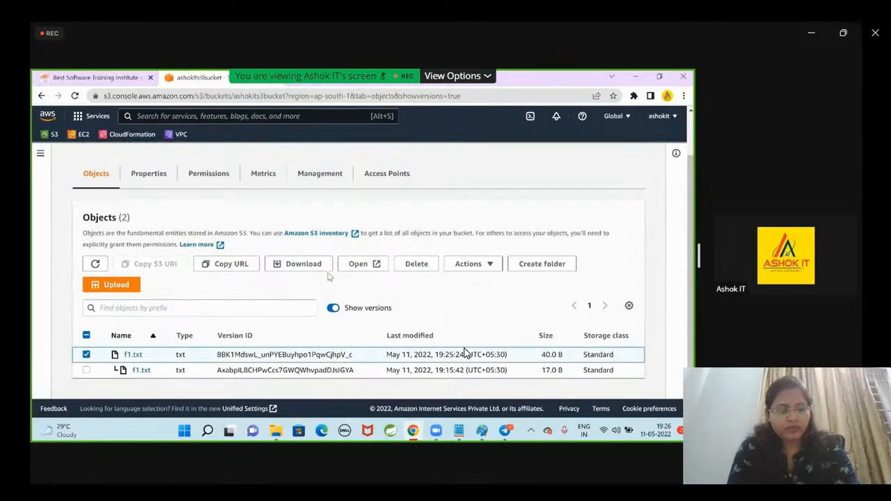
pyautogui.click(86, 354)
pyautogui.click(87, 355)
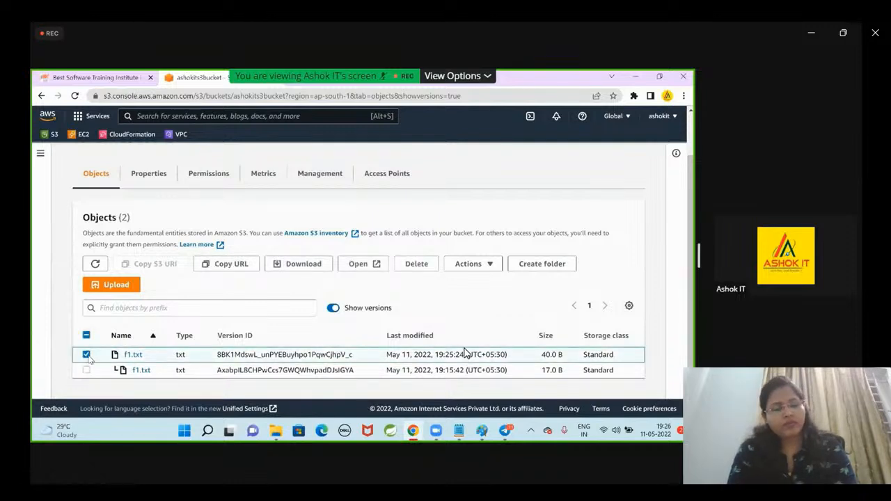
pyautogui.click(86, 354)
pyautogui.click(87, 354)
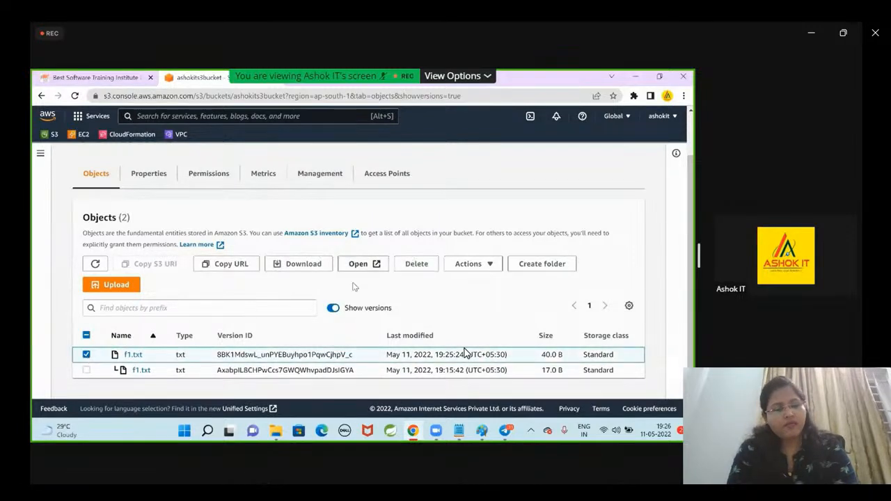
pyautogui.click(407, 265)
pyautogui.scroll(-3, 386, 277)
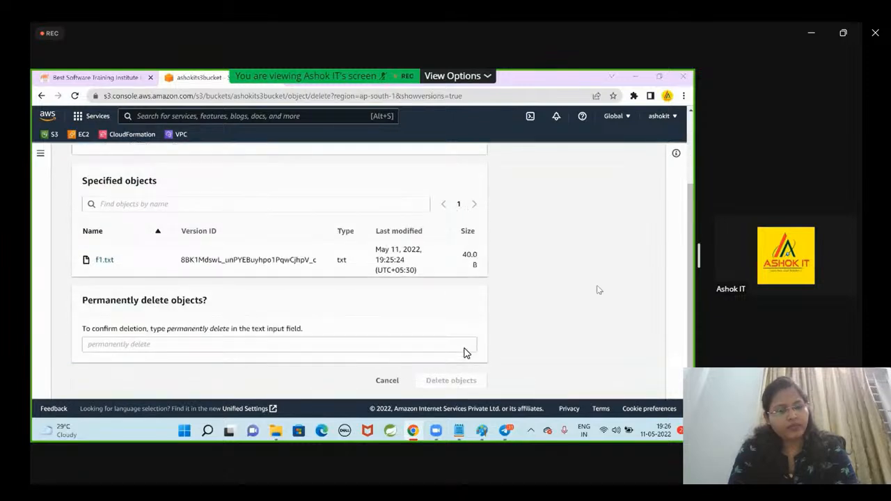
pyautogui.moveTo(168, 335); pyautogui.dragTo(223, 338)
pyautogui.hotkey('ctrl', 'c')
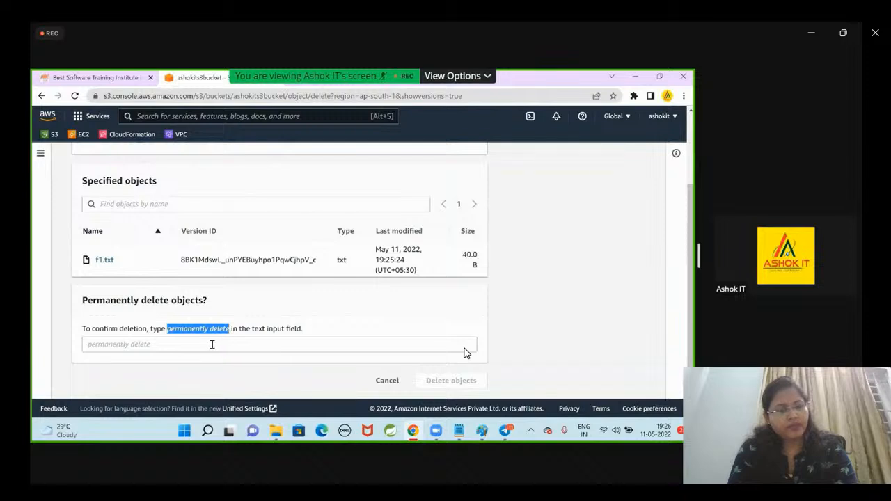
pyautogui.click(213, 344)
pyautogui.hotkey('ctrl', 'v')
pyautogui.click(432, 381)
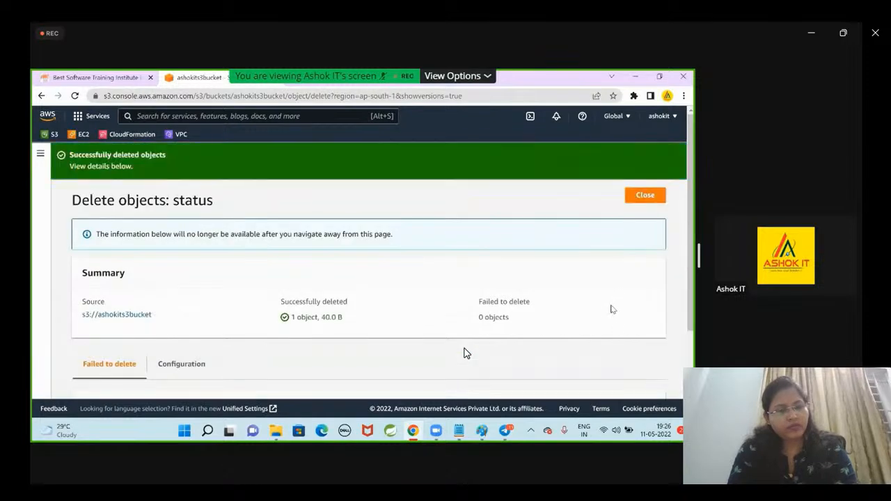
pyautogui.click(646, 195)
# Look through the actions available in the ashokits3bucket object list, including the edit actions, and close the list.
pyautogui.scroll(-1, 558, 300)
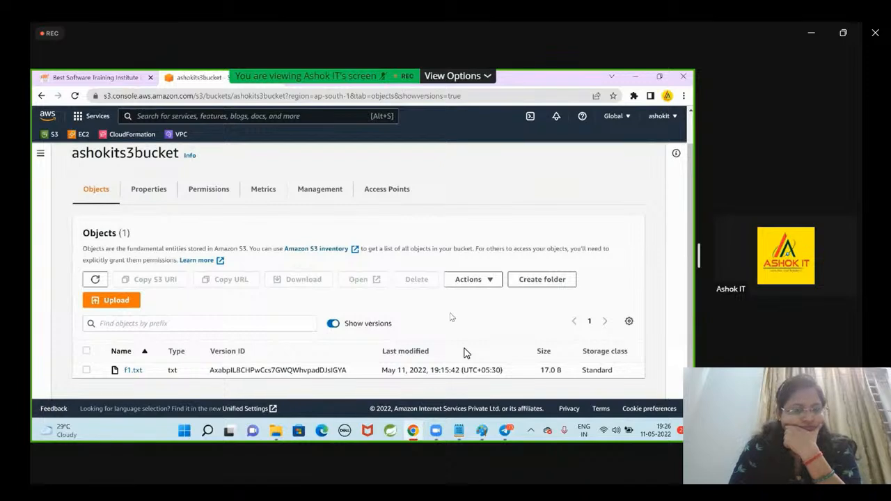
pyautogui.click(468, 279)
pyautogui.moveTo(564, 168); pyautogui.dragTo(565, 194)
pyautogui.scroll(1, 469, 273)
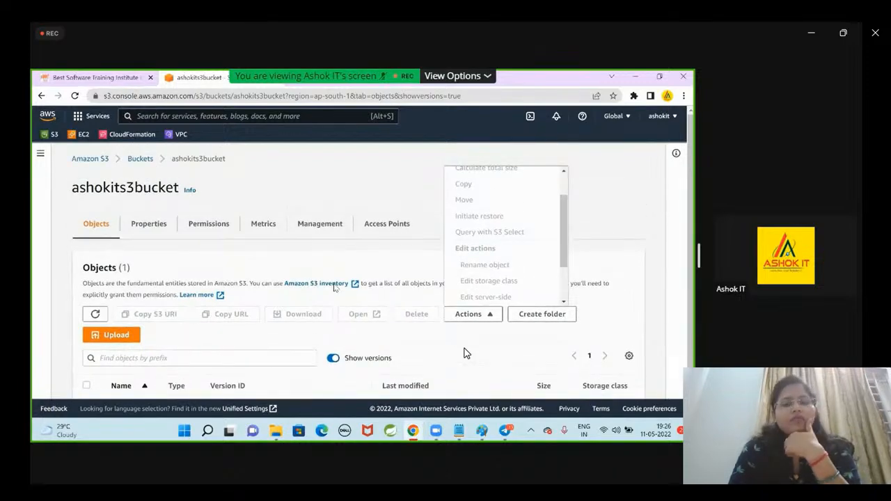
pyautogui.click(334, 289)
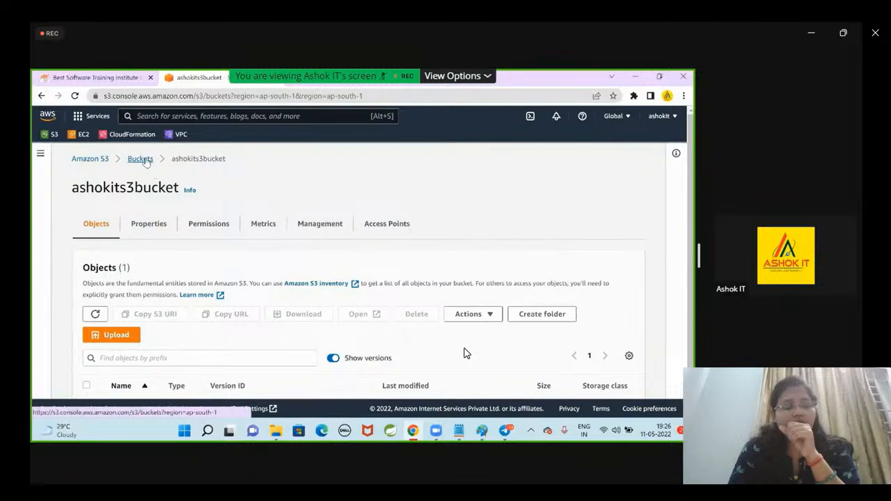
# Reopen ashokits3bucket from the bucket list, show object versions and check the version ID of f1.txt.
pyautogui.click(143, 160)
pyautogui.click(277, 356)
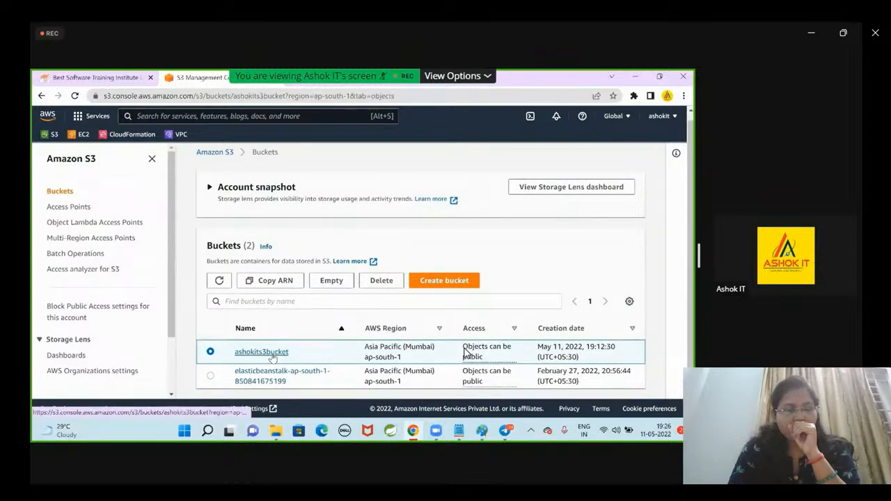
pyautogui.scroll(-1, 463, 352)
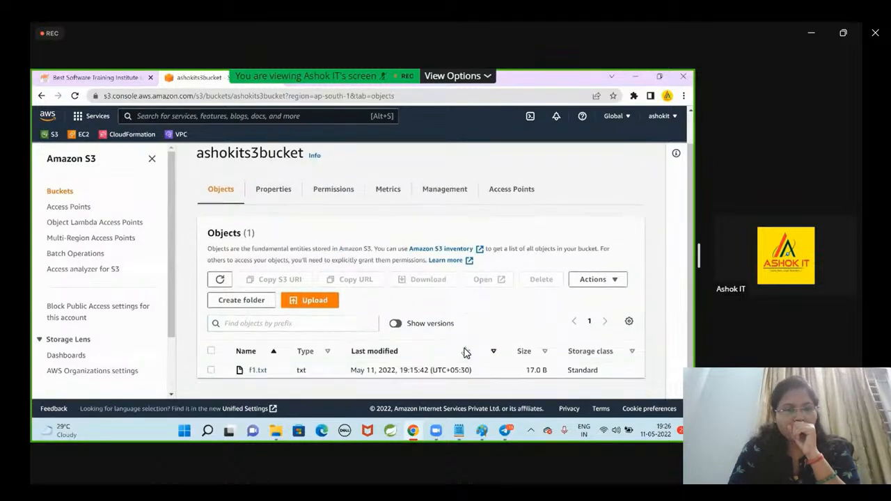
pyautogui.click(394, 324)
pyautogui.scroll(-1, 324, 362)
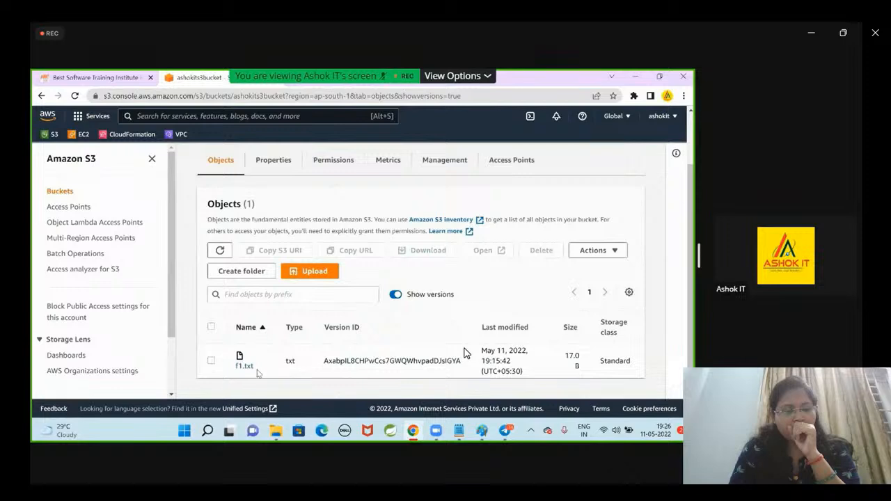
pyautogui.moveTo(325, 362); pyautogui.dragTo(430, 362)
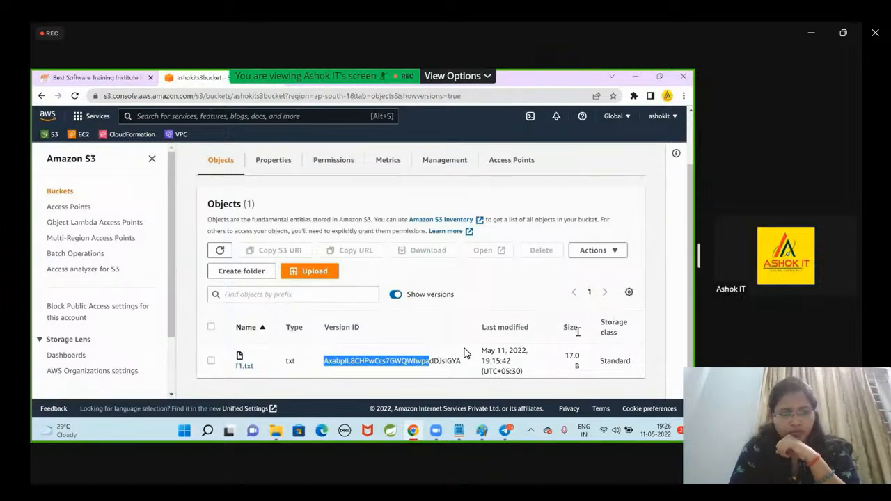
pyautogui.click(453, 287)
# Examine the properties of ashokits3bucket, including Bucket Versioning, MFA delete, tags, default encryption and Intelligent-Tiering Archive configurations.
pyautogui.scroll(1, 516, 267)
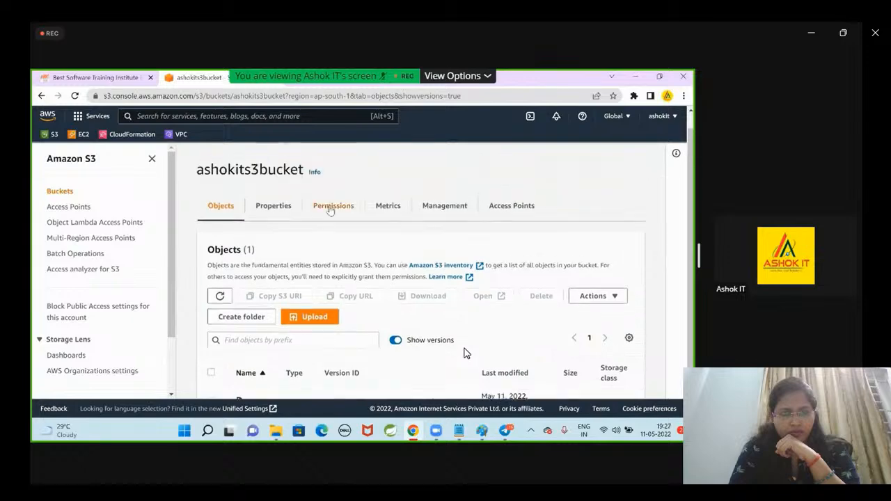
pyautogui.click(286, 207)
pyautogui.scroll(-5, 394, 249)
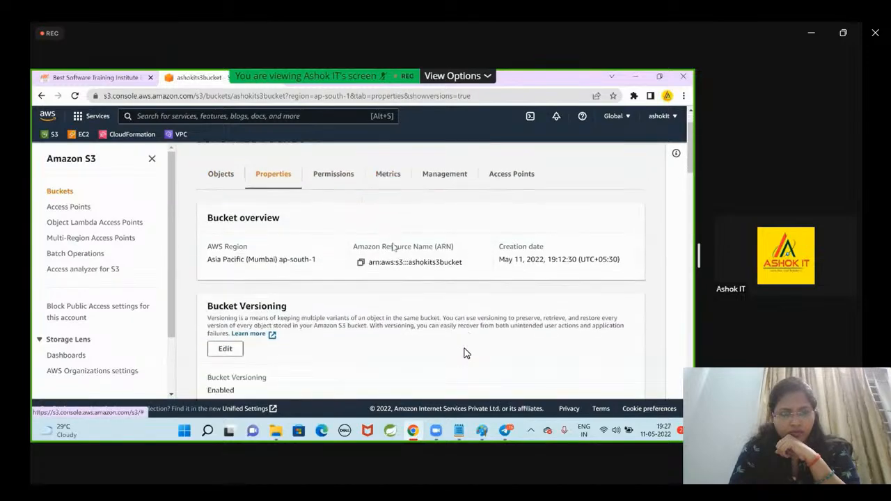
pyautogui.scroll(-1, 465, 353)
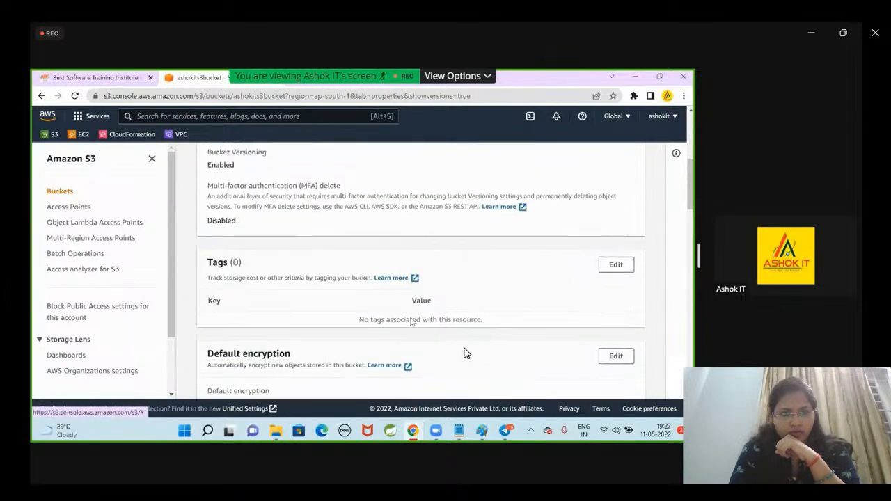
pyautogui.scroll(2, 465, 353)
pyautogui.scroll(-1, 465, 354)
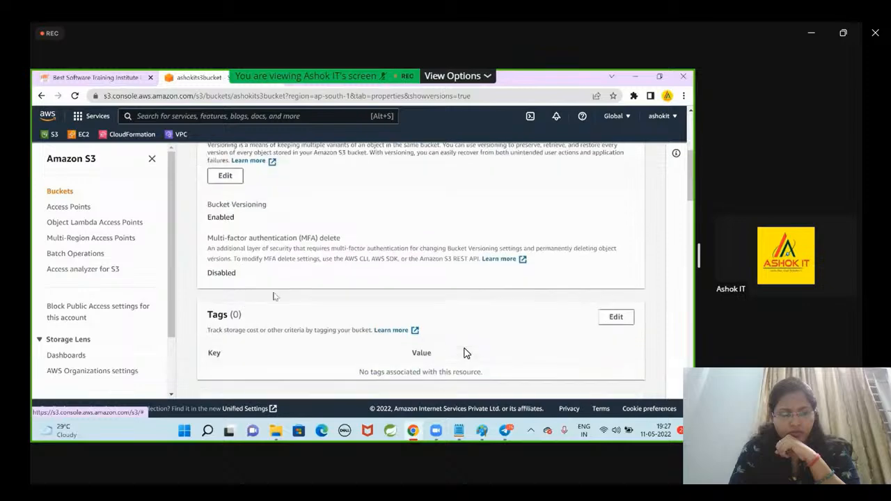
pyautogui.scroll(-1, 465, 353)
pyautogui.scroll(-2, 467, 353)
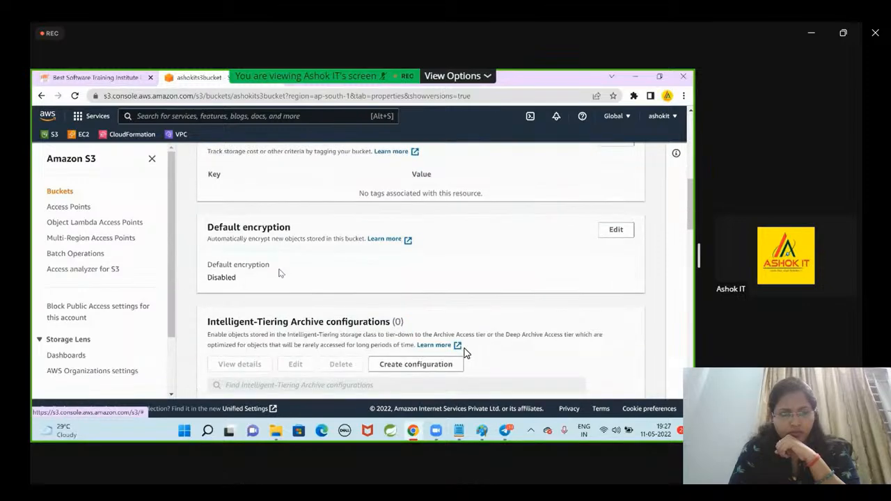
pyautogui.scroll(3, 466, 354)
pyautogui.scroll(3, 467, 353)
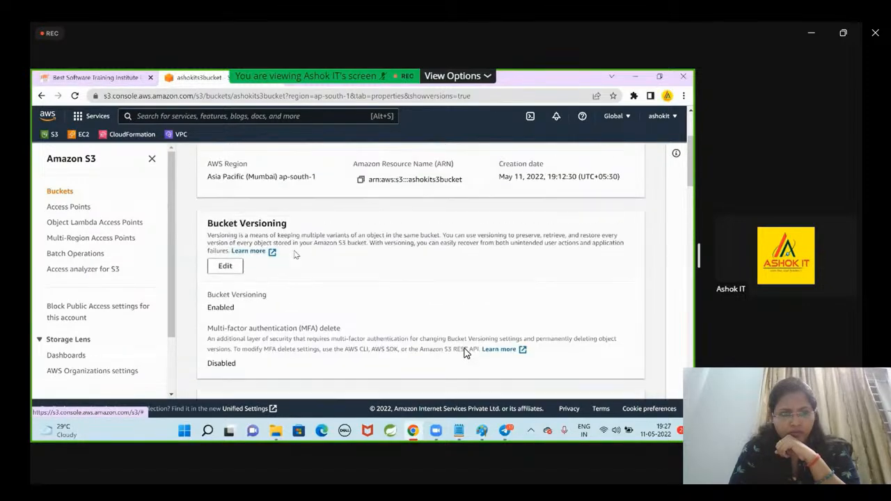
# Glance at the bucket's permissions, return to its objects with versions shown and collapse the Amazon S3 navigation.
pyautogui.click(331, 234)
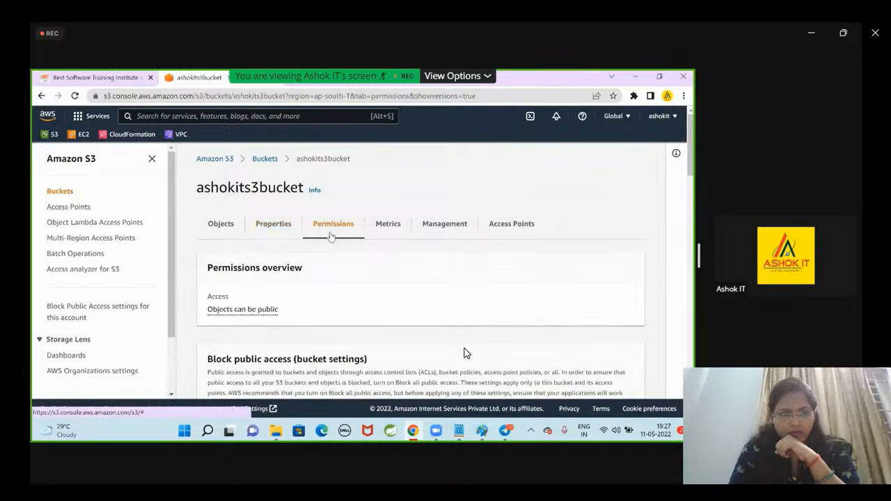
pyautogui.click(209, 229)
pyautogui.scroll(-2, 321, 255)
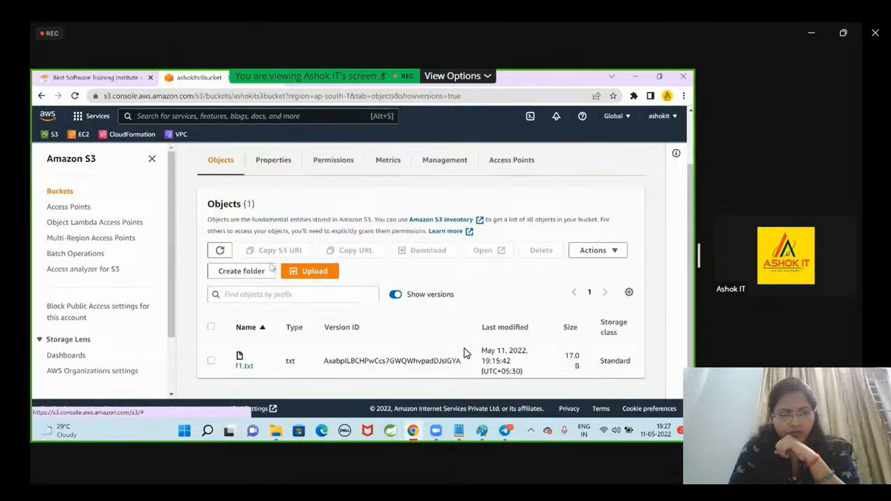
pyautogui.click(151, 159)
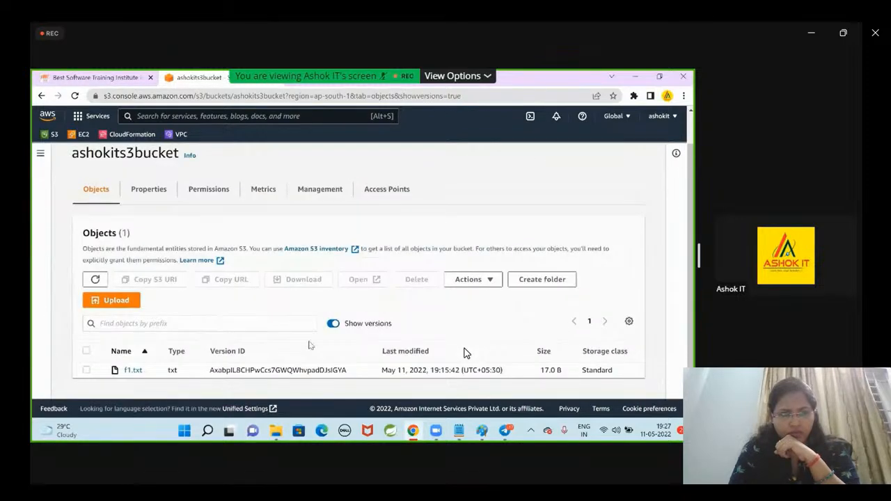
pyautogui.click(334, 323)
pyautogui.click(334, 323)
# Look through the bucket's object actions down to Make public using ACL and close the list.
pyautogui.click(467, 282)
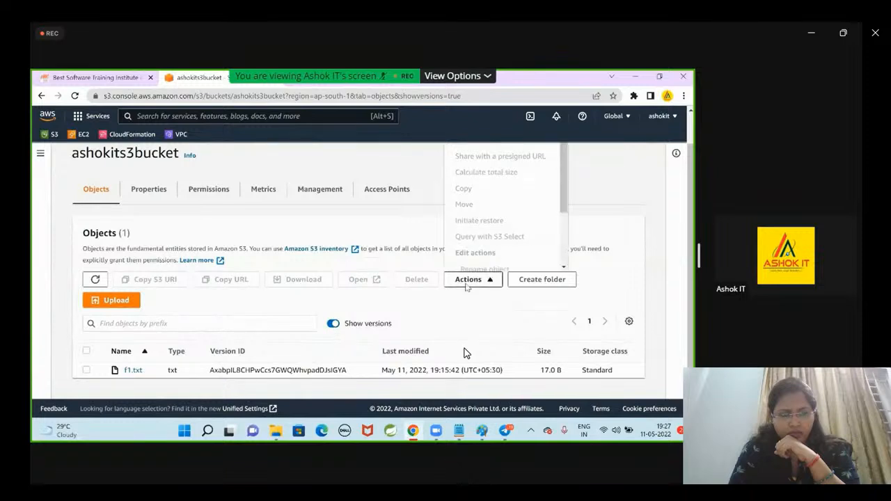
pyautogui.scroll(1, 591, 152)
pyautogui.moveTo(564, 179); pyautogui.dragTo(556, 262)
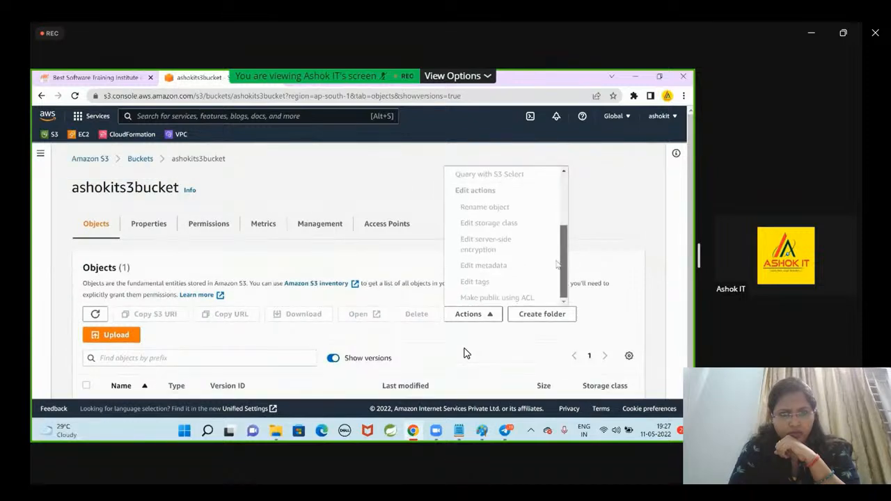
pyautogui.scroll(-1, 508, 353)
pyautogui.click(508, 321)
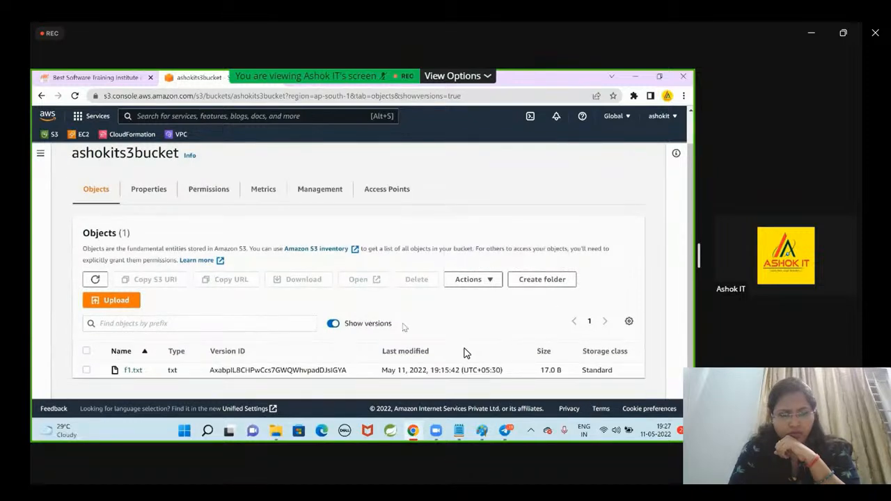
# Open f1.txt and examine its properties, from the object overview and storage class to tags, metadata and Object Lock.
pyautogui.click(133, 371)
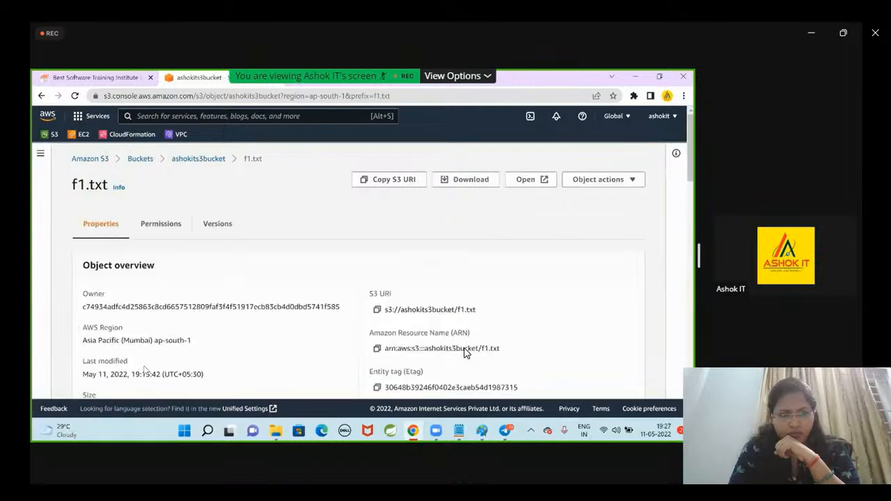
pyautogui.scroll(-3, 547, 275)
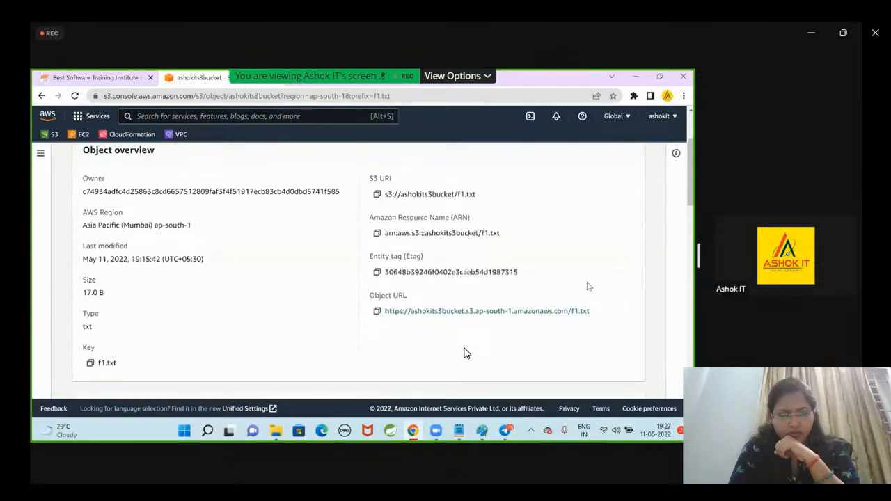
pyautogui.scroll(-4, 486, 241)
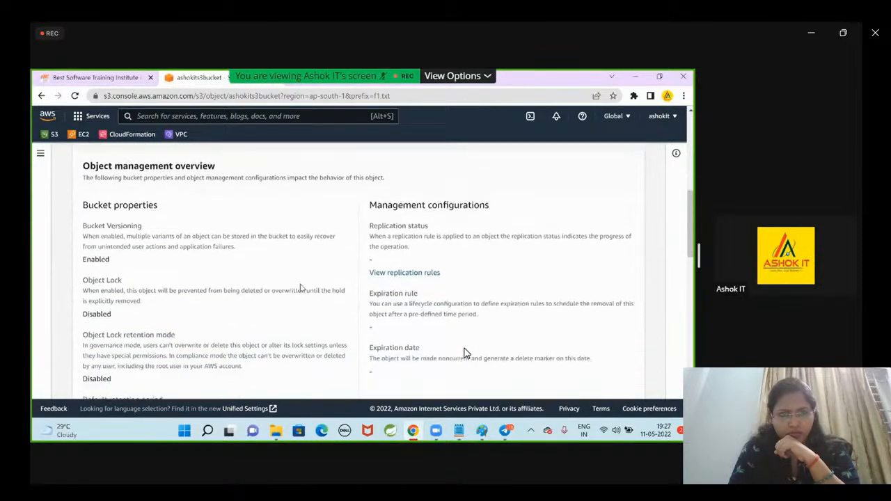
pyautogui.scroll(-6, 467, 353)
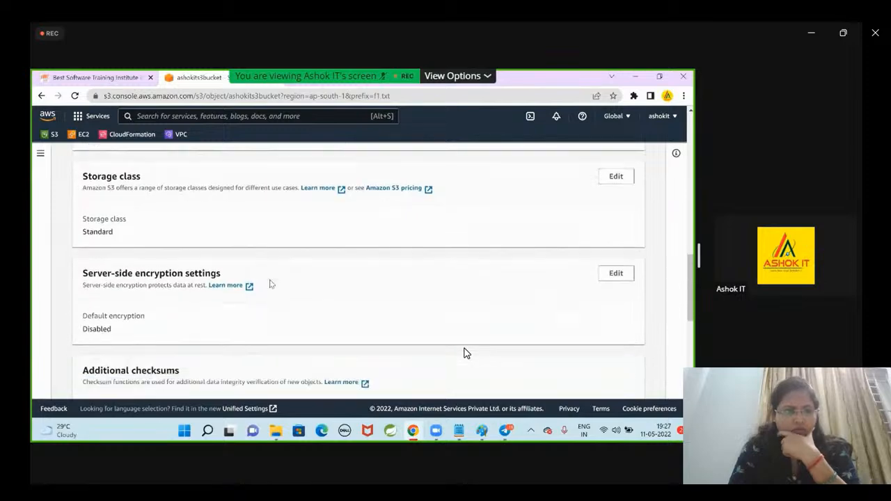
pyautogui.scroll(-2, 467, 354)
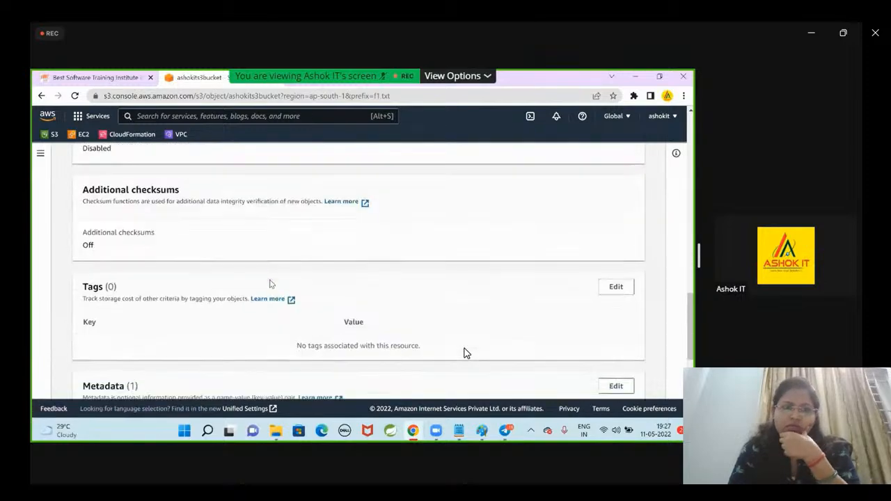
pyautogui.scroll(-2, 466, 354)
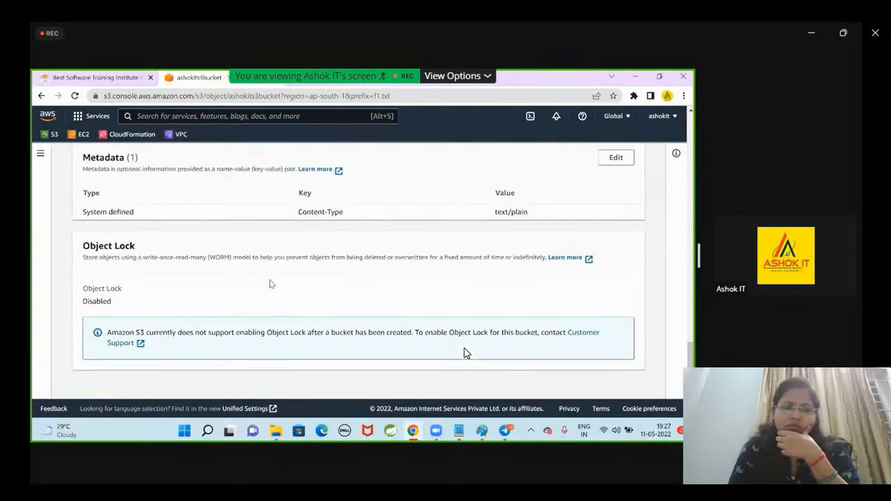
# Look through all the object actions offered for f1.txt, down to Make public using ACL, and close the list.
pyautogui.scroll(15, 466, 354)
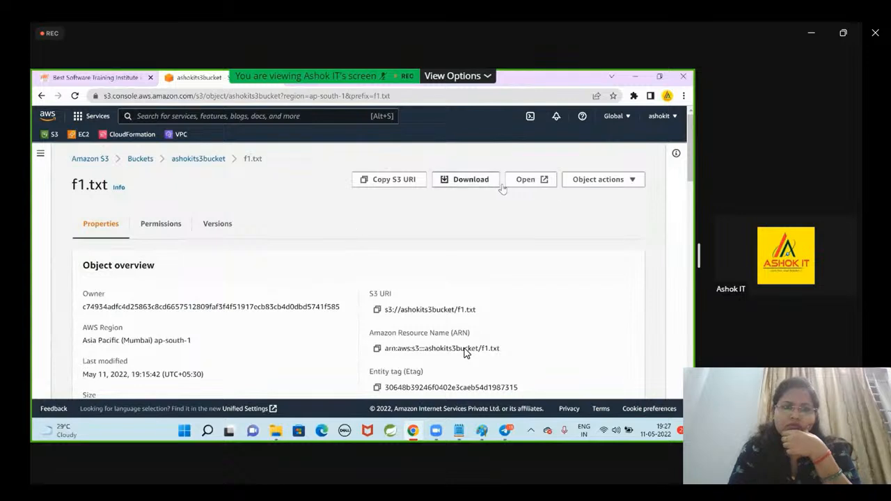
pyautogui.click(600, 183)
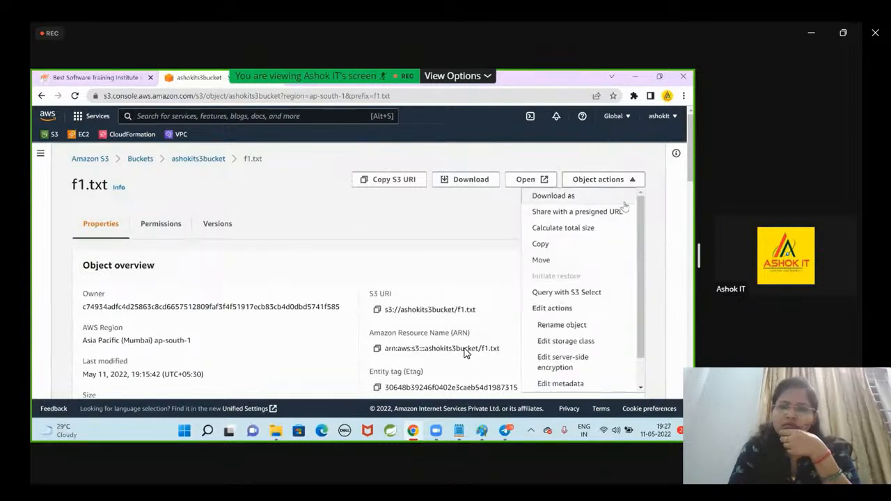
pyautogui.scroll(-1, 642, 240)
pyautogui.moveTo(642, 243); pyautogui.dragTo(642, 268)
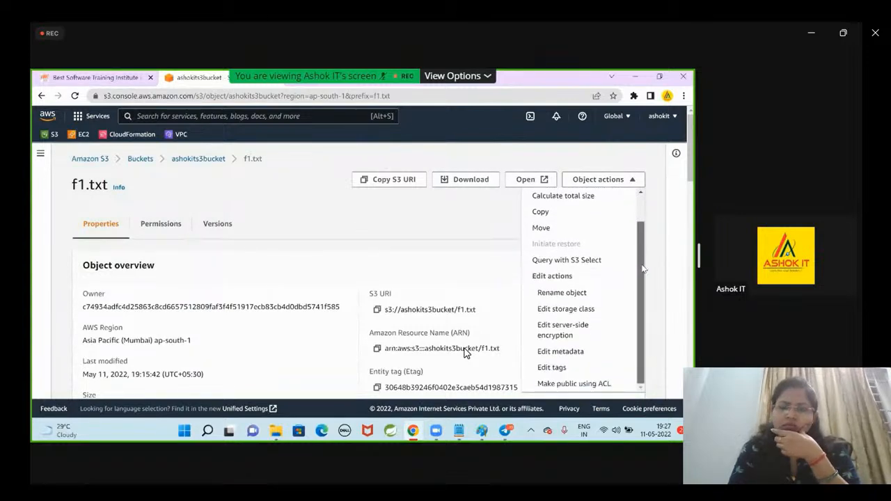
pyautogui.scroll(3, 645, 262)
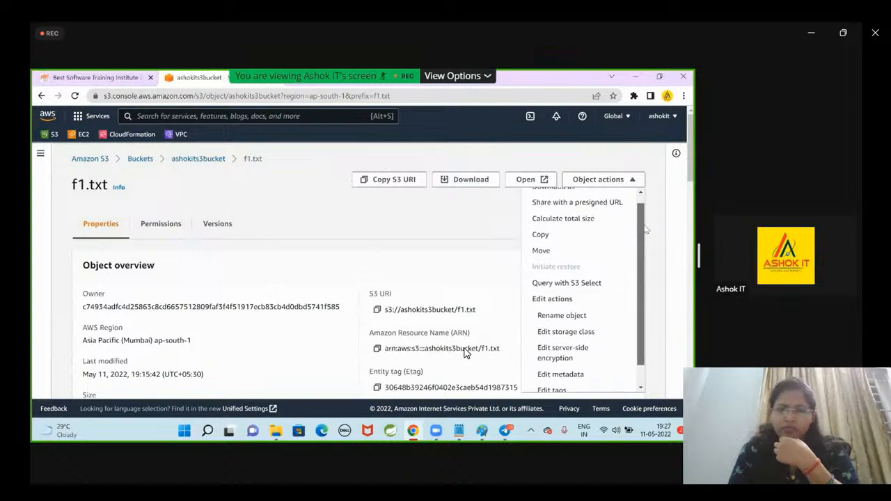
pyautogui.click(492, 188)
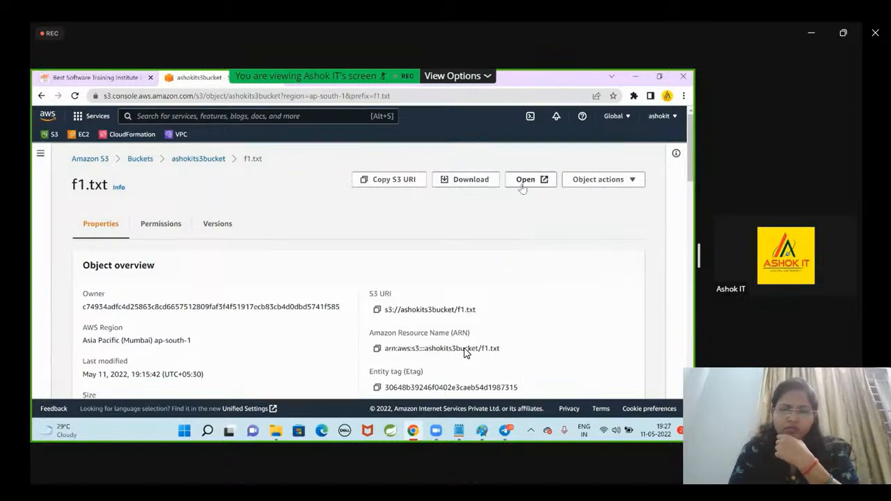
# Return to the objects of ashokits3bucket and show their versions.
pyautogui.click(225, 167)
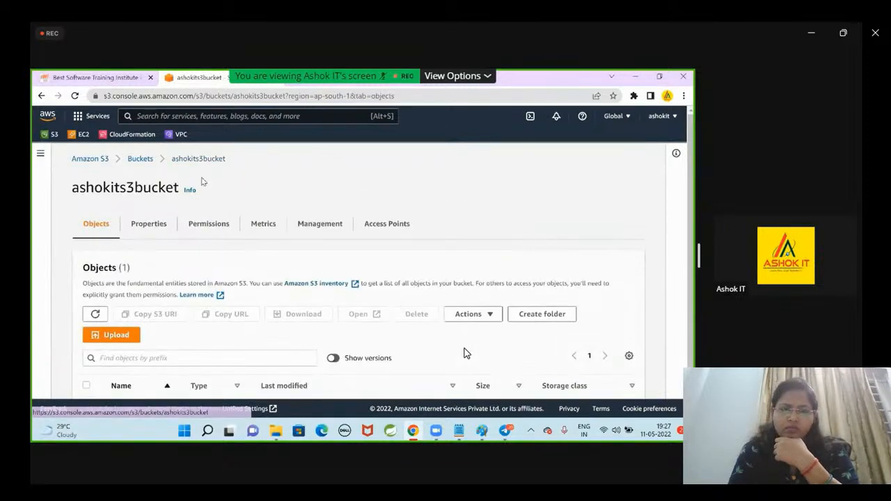
pyautogui.scroll(-1, 401, 325)
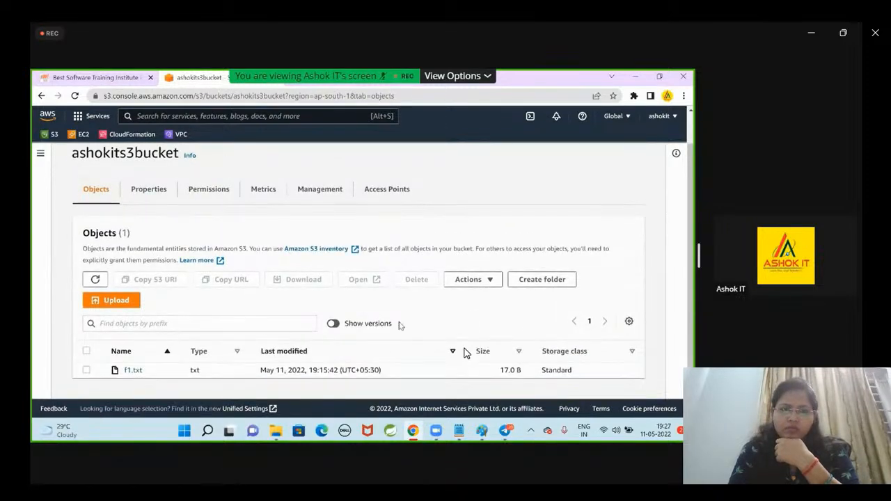
pyautogui.click(334, 324)
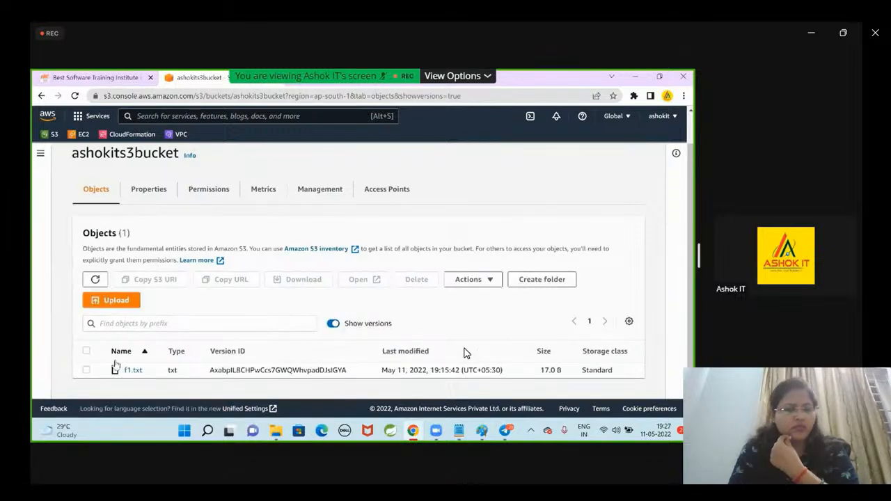
# Select the f1.txt version and look through the actions available for it.
pyautogui.click(86, 371)
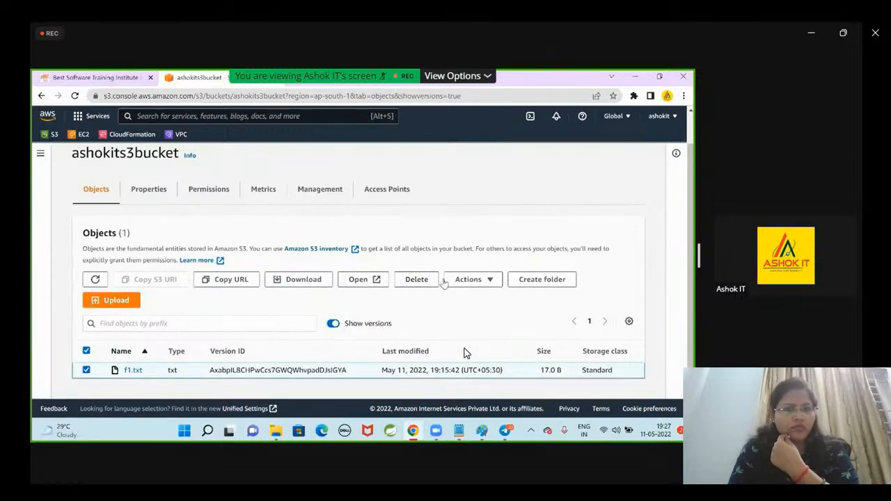
pyautogui.click(447, 281)
pyautogui.scroll(1, 564, 221)
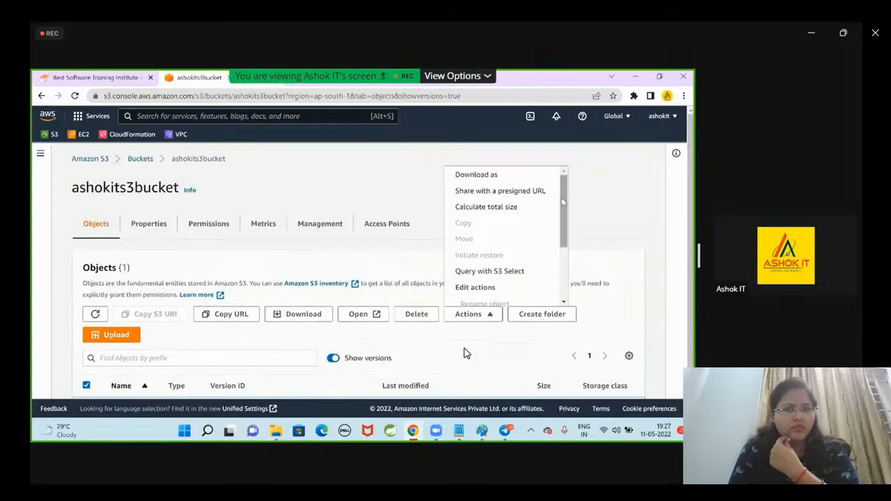
pyautogui.moveTo(563, 201); pyautogui.dragTo(564, 253)
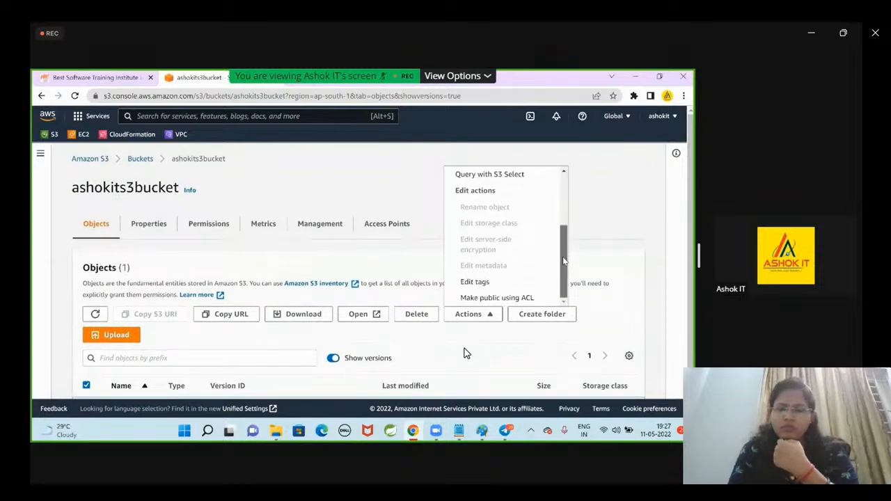
pyautogui.scroll(-1, 451, 320)
# Open the deletion page for the selected f1.txt version and examine its specified objects and permanent deletion confirmation.
pyautogui.click(435, 282)
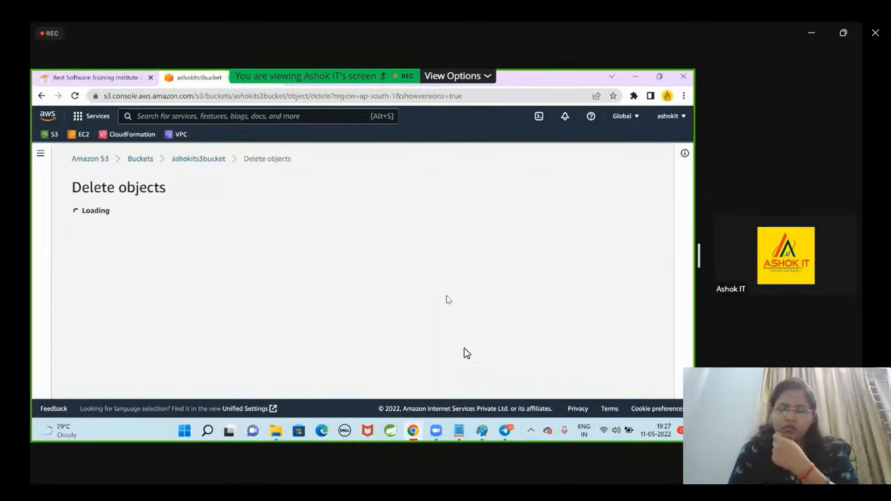
pyautogui.scroll(-1, 463, 353)
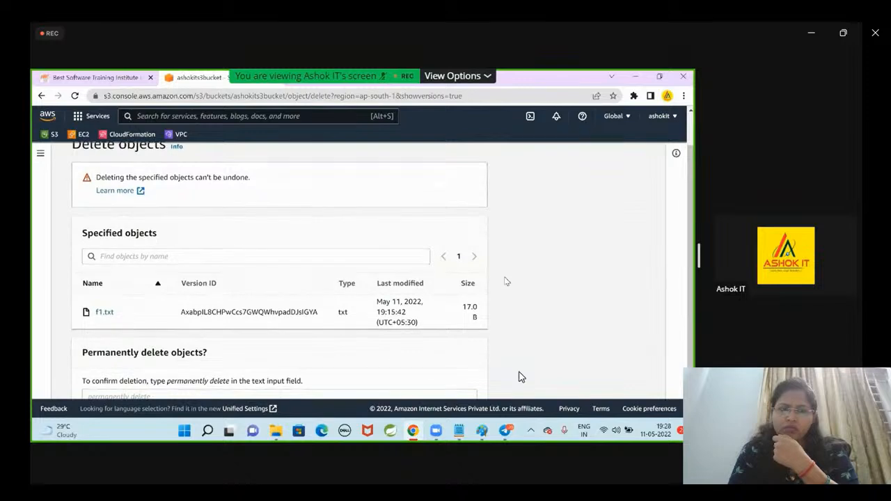
pyautogui.scroll(1, 373, 366)
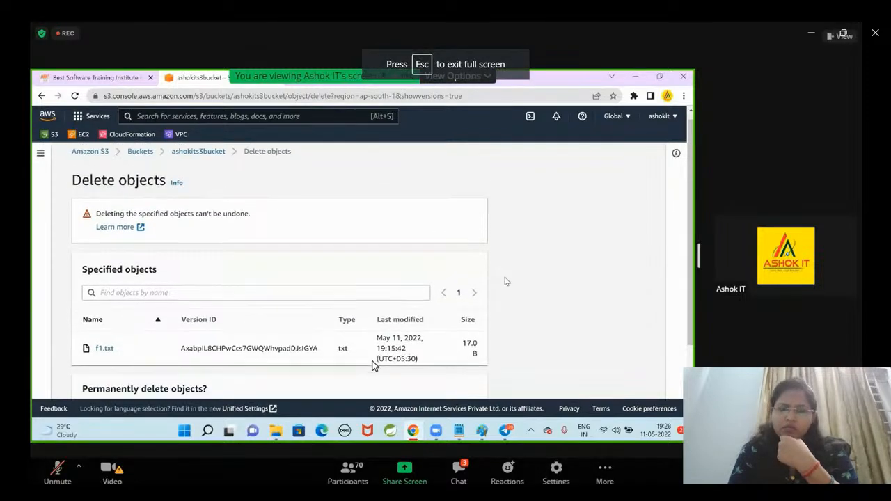
pyautogui.scroll(-2, 374, 365)
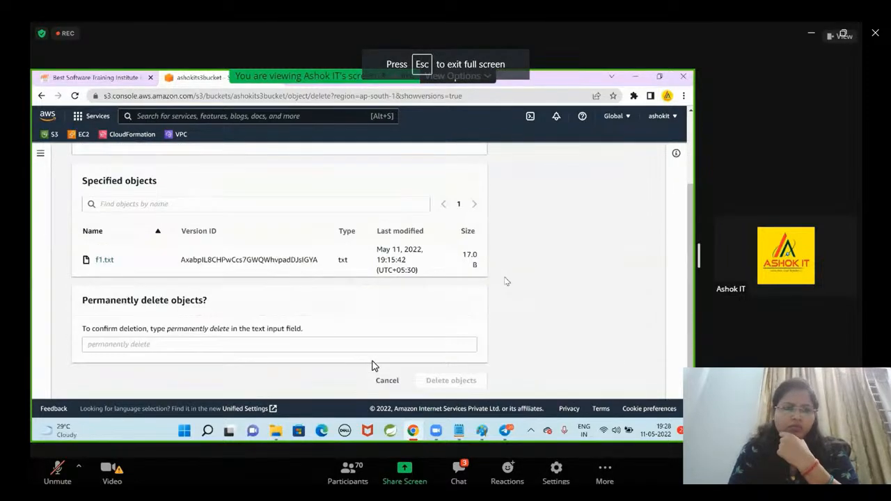
pyautogui.scroll(3, 316, 294)
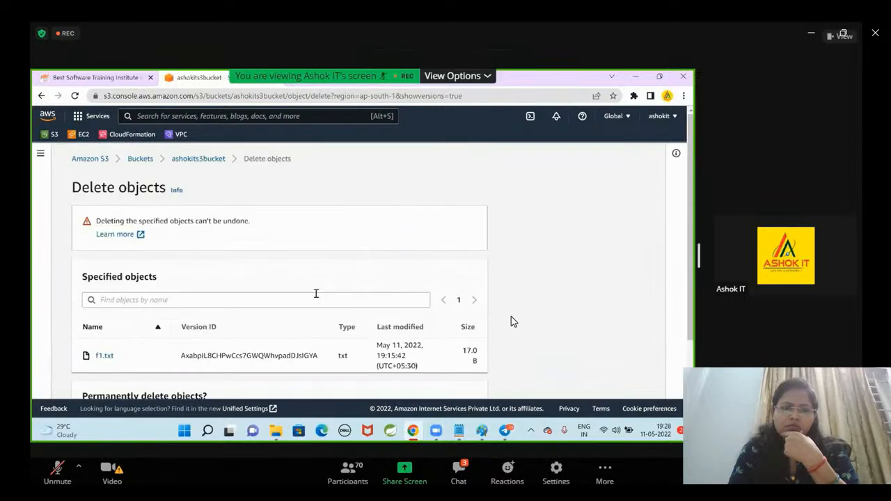
# Open the deletion warning's documentation and read about deleting Amazon S3 objects, including its user guide contents.
pyautogui.click(127, 236)
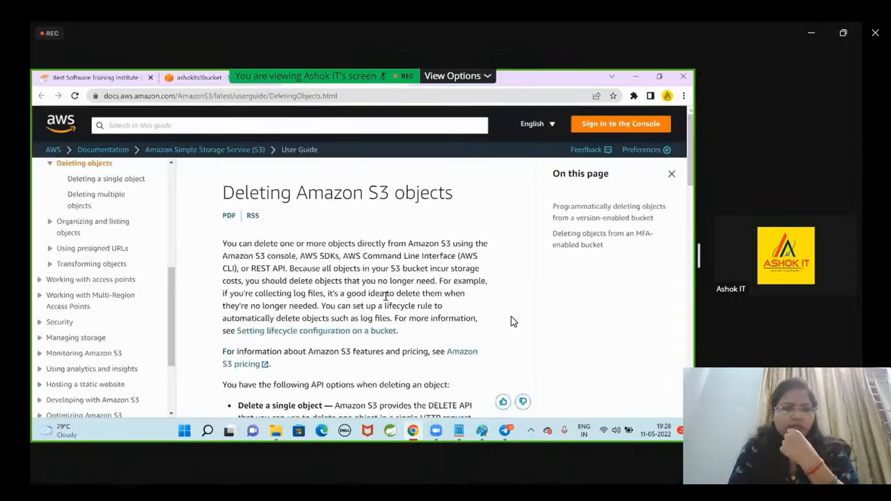
pyautogui.scroll(-1, 511, 322)
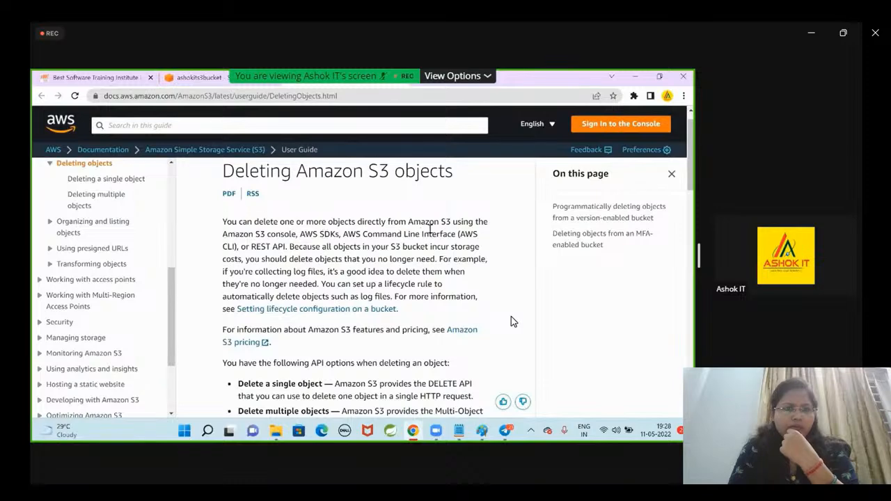
pyautogui.scroll(-2, 511, 322)
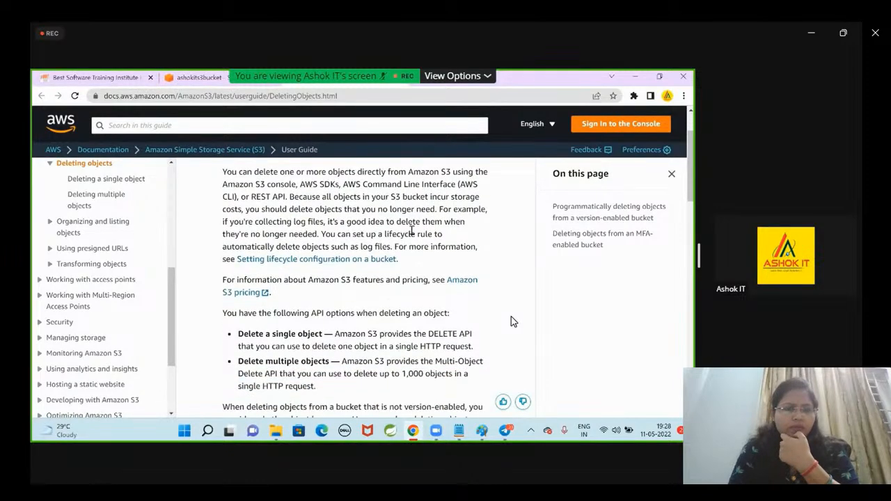
pyautogui.scroll(-3, 511, 321)
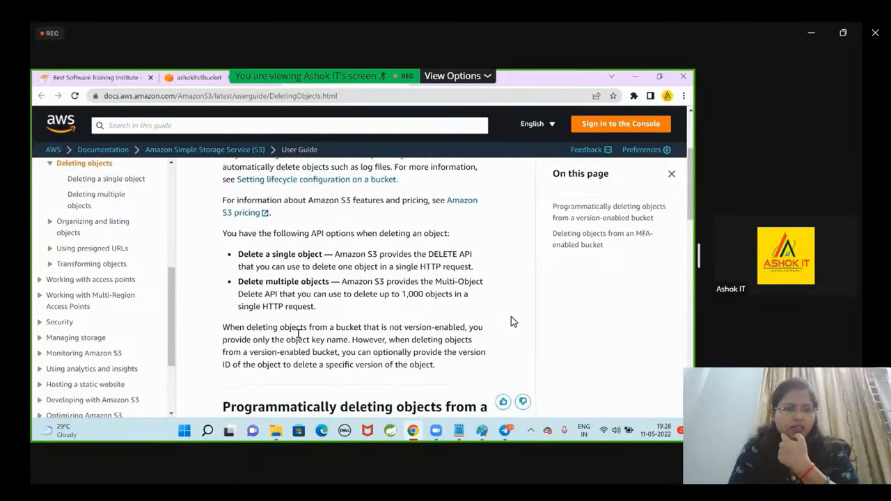
pyautogui.scroll(3, 175, 307)
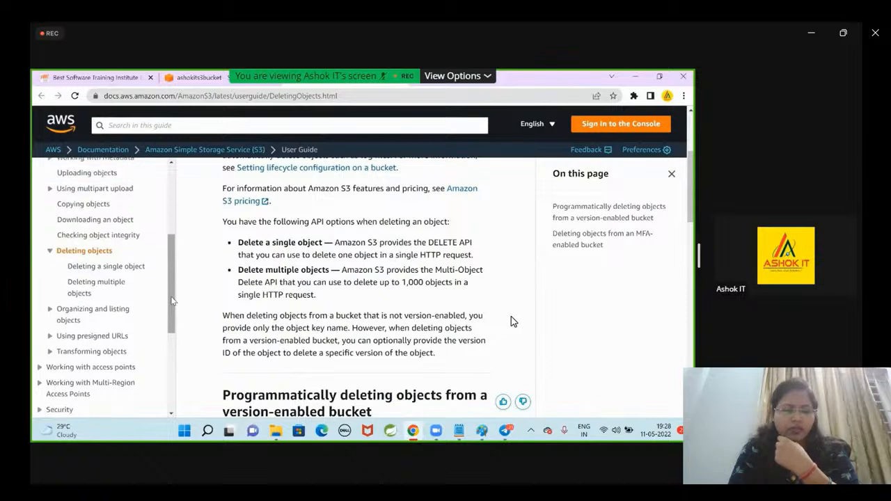
pyautogui.scroll(5, 173, 301)
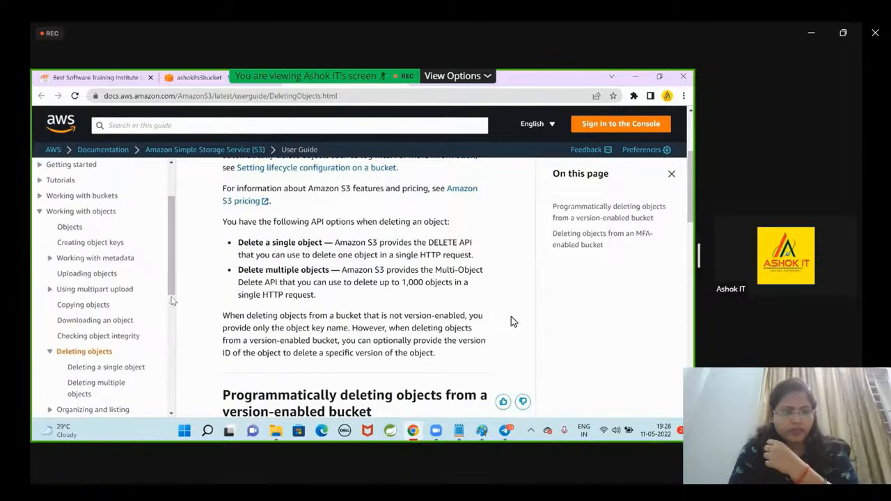
pyautogui.scroll(2, 172, 300)
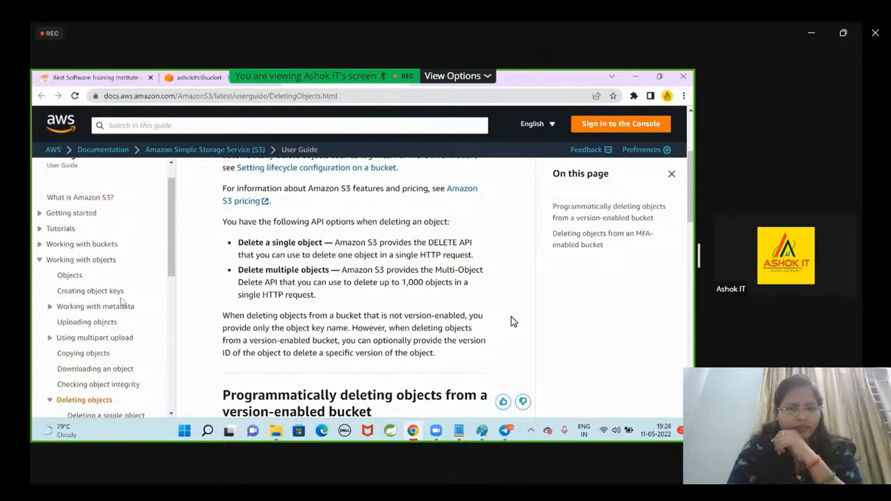
# Go back to the S3 console, leave the f1.txt deletion and show the object versions in ashokits3bucket.
pyautogui.click(222, 77)
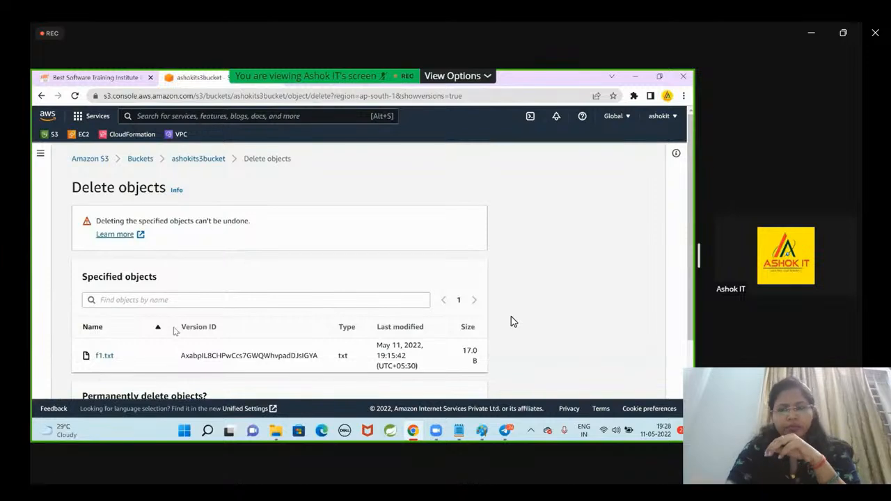
pyautogui.click(199, 159)
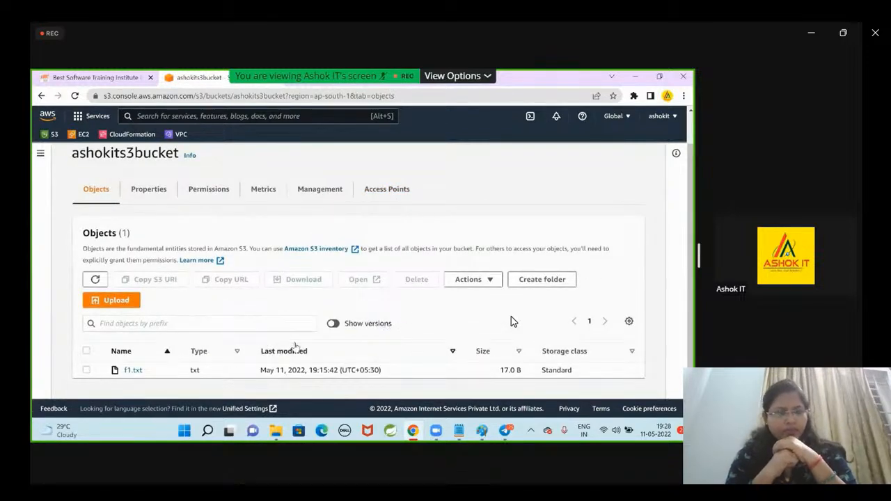
pyautogui.click(333, 323)
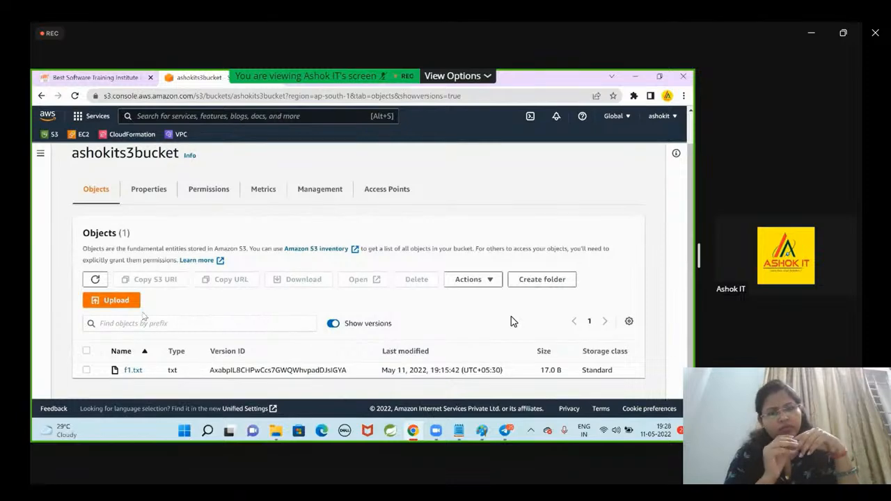
# Start an upload to ashokits3bucket, add the local file f1.txt and select it in the file list.
pyautogui.click(132, 302)
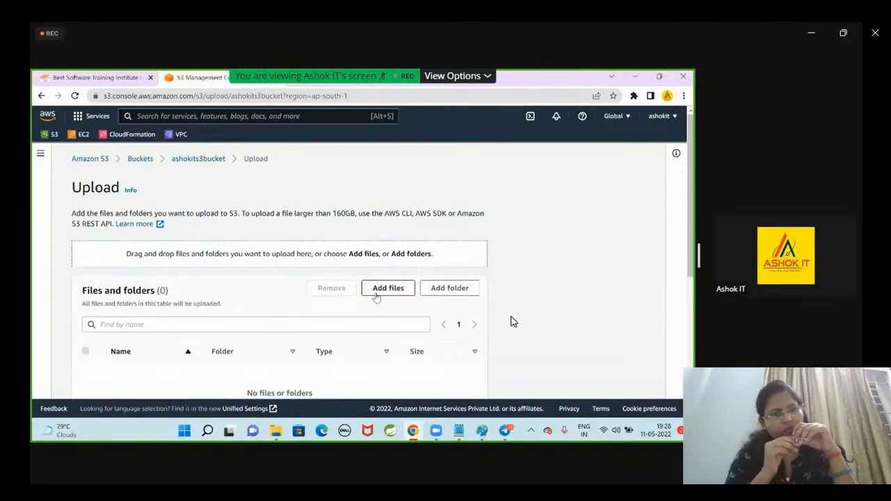
pyautogui.click(397, 298)
pyautogui.doubleClick(180, 180)
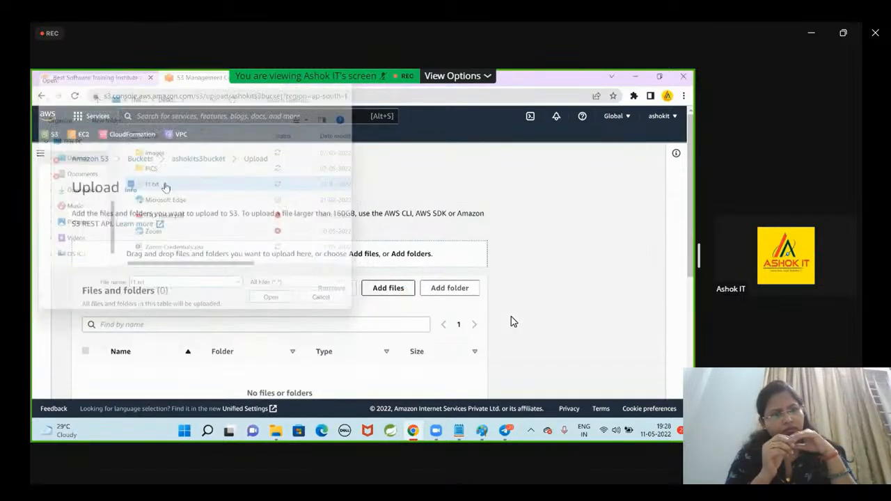
pyautogui.scroll(-2, 368, 304)
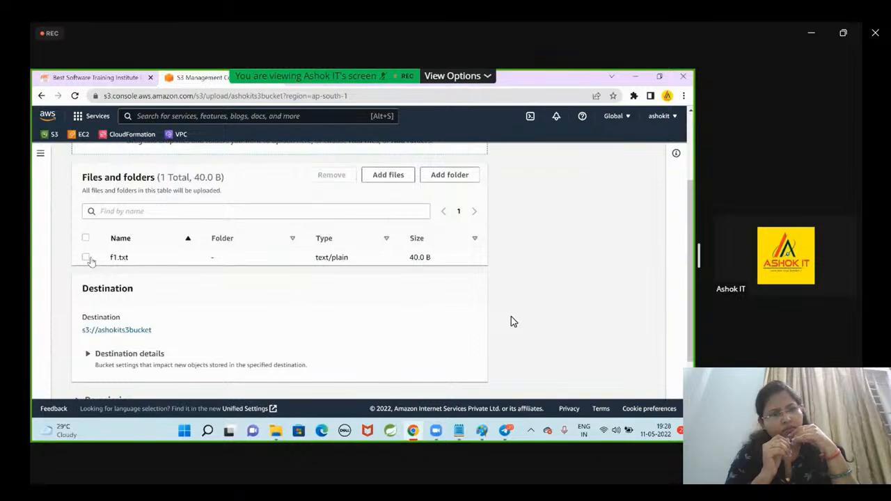
pyautogui.click(86, 258)
# Grant public-read access to the uploaded file through the predefined ACLs and acknowledge the risk.
pyautogui.scroll(-2, 282, 315)
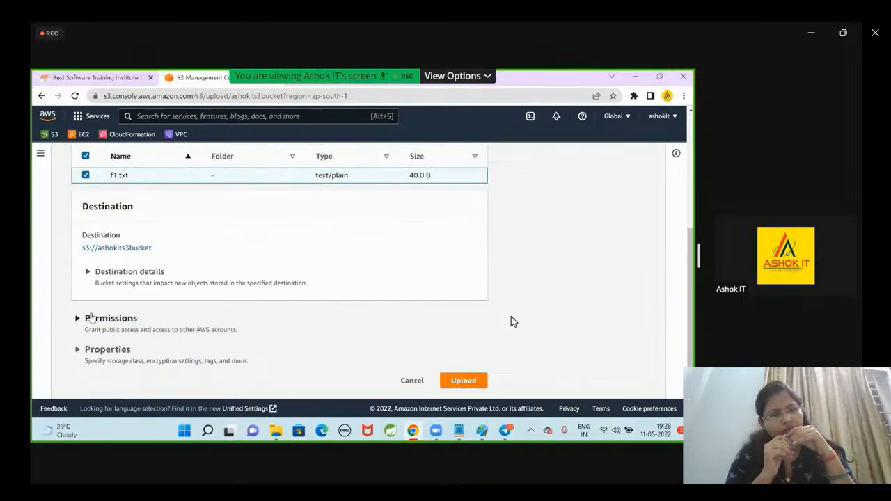
pyautogui.click(90, 317)
pyautogui.scroll(-1, 81, 309)
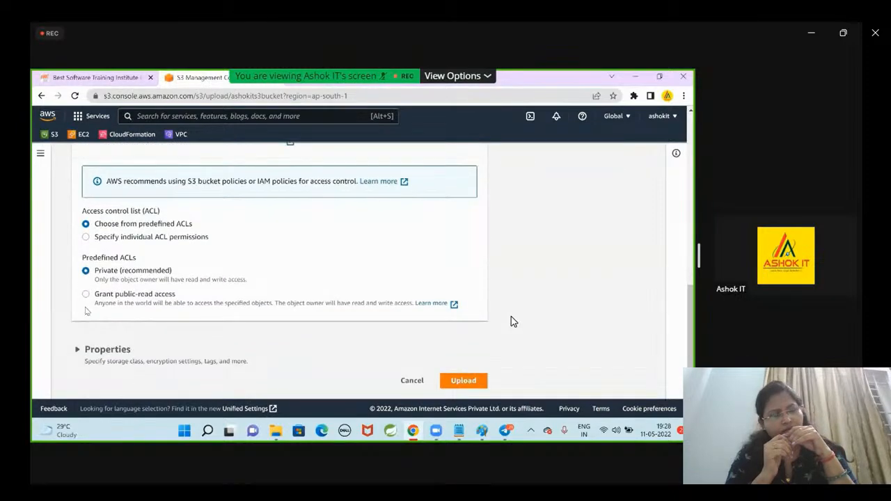
pyautogui.click(86, 295)
pyautogui.scroll(-2, 91, 311)
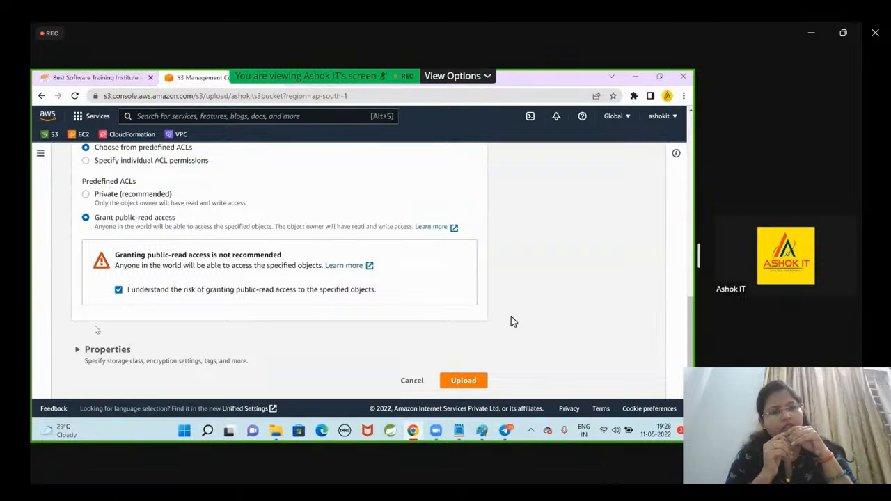
# Review the upload's storage class, encryption, tag and metadata properties, upload f1.txt with the Standard class and close the upload status.
pyautogui.click(72, 349)
pyautogui.scroll(-5, 67, 310)
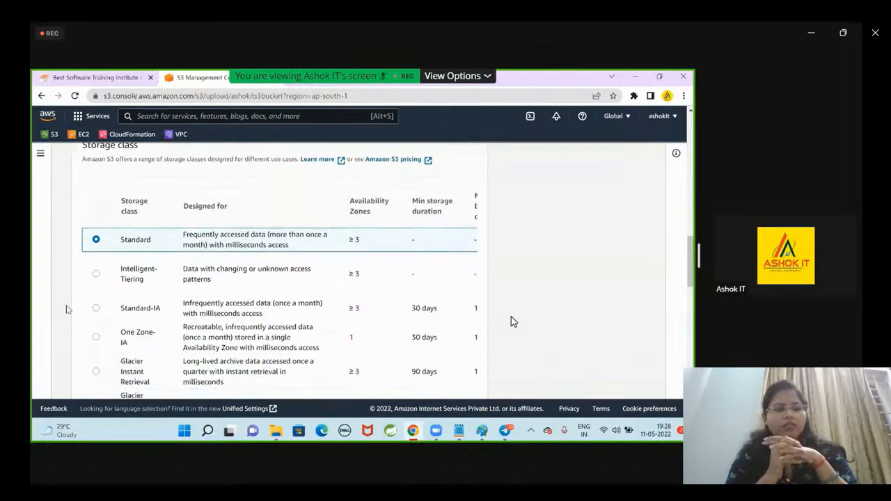
pyautogui.scroll(-2, 66, 309)
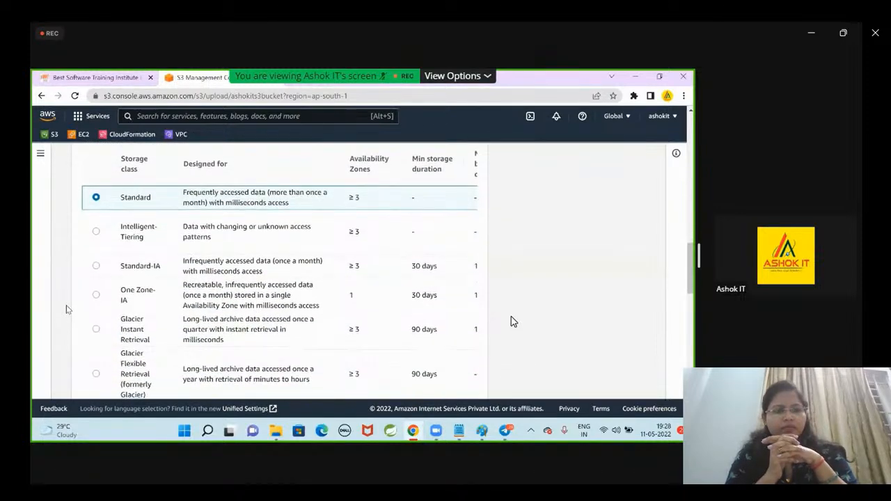
pyautogui.scroll(-2, 66, 309)
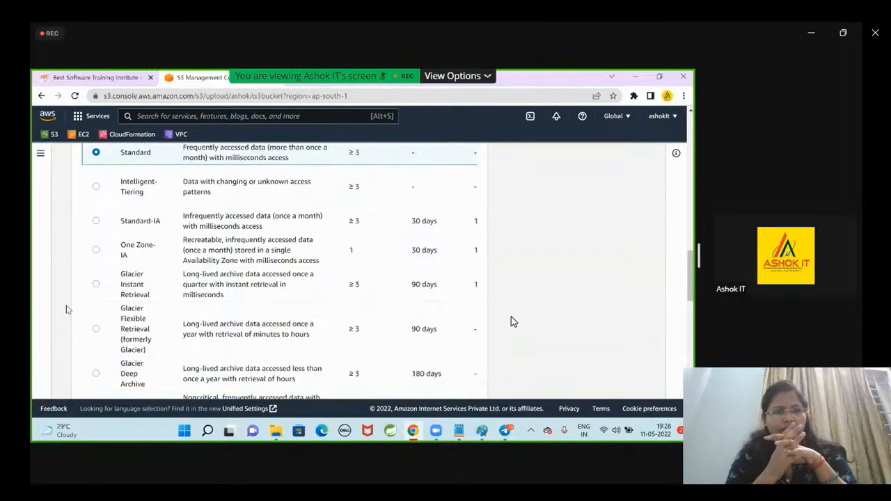
pyautogui.scroll(-5, 66, 309)
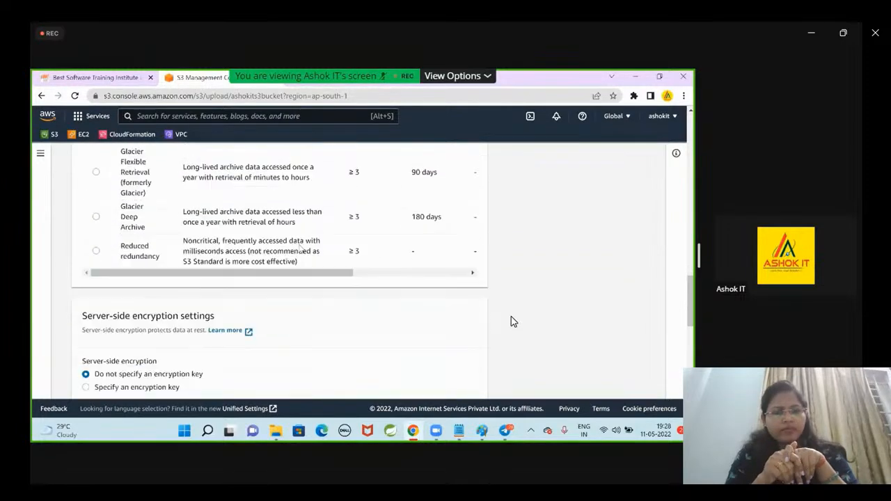
pyautogui.scroll(-6, 327, 300)
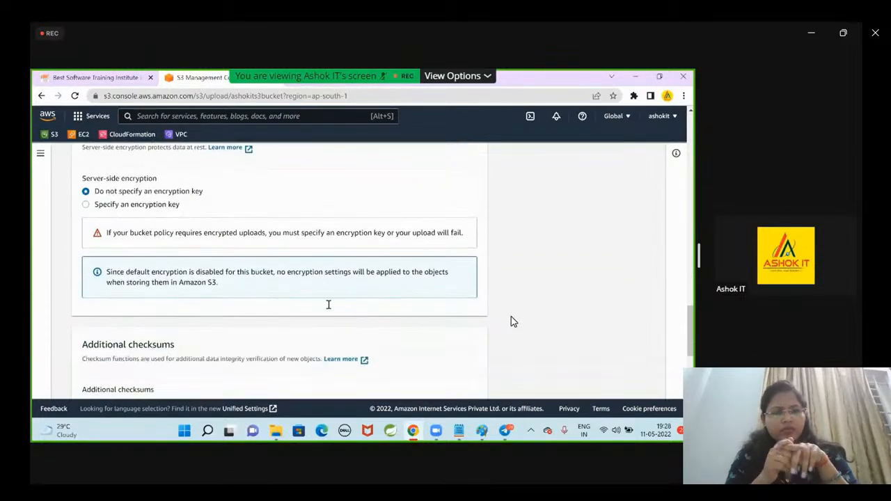
pyautogui.scroll(-4, 327, 309)
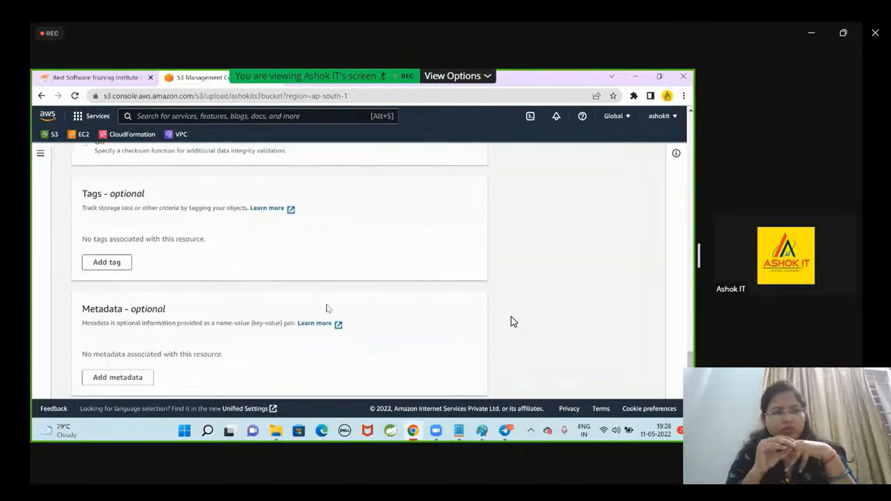
pyautogui.click(464, 381)
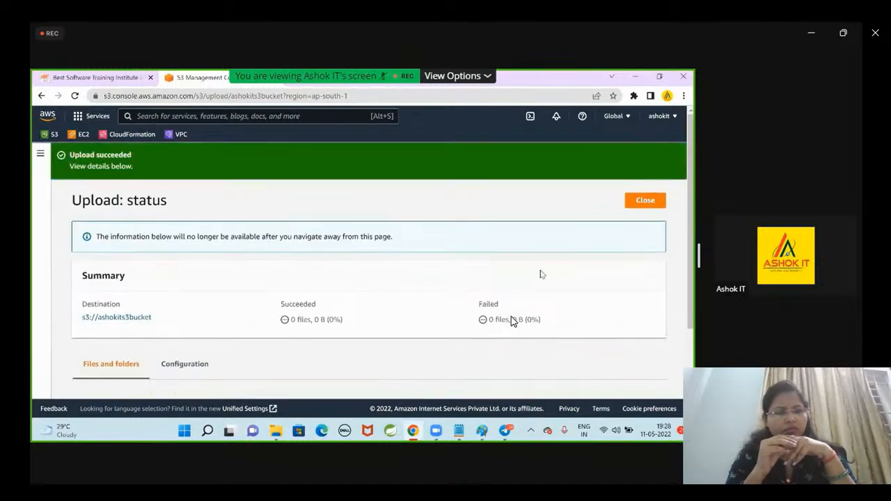
pyautogui.click(645, 201)
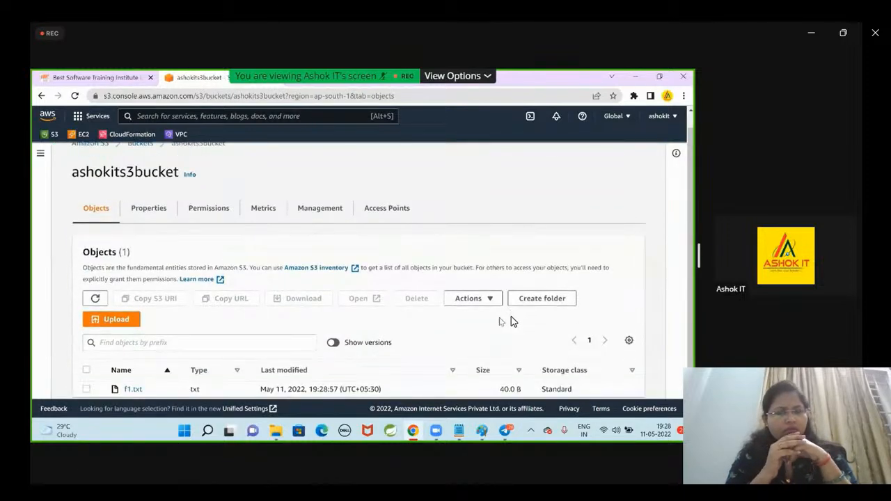
# Show the object versions in ashokits3bucket and select the latest version of f1.txt.
pyautogui.scroll(-1, 348, 362)
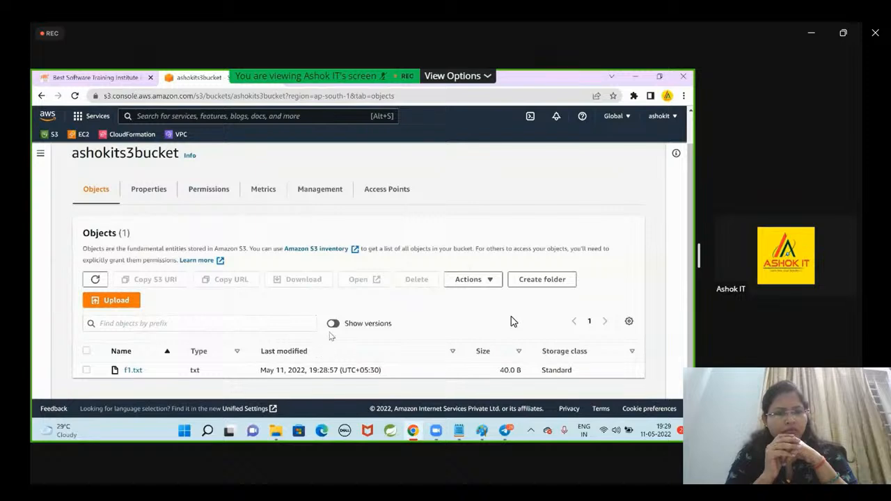
pyautogui.click(333, 326)
pyautogui.scroll(-1, 499, 328)
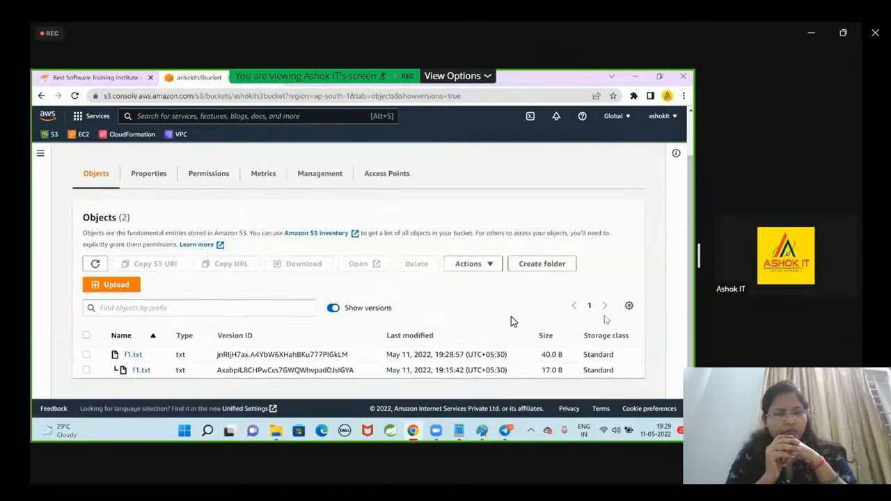
pyautogui.click(87, 355)
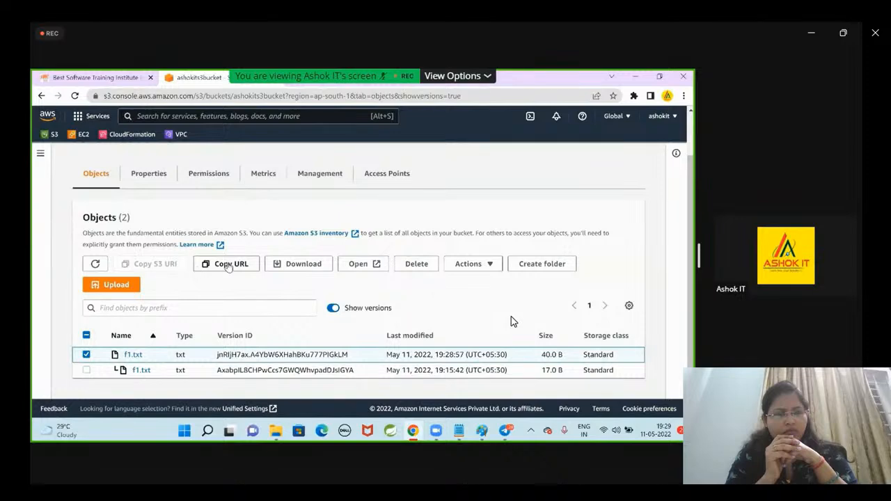
# Look through the bucket's properties, permissions, metrics, management and access points, and return to its object versions.
pyautogui.click(154, 175)
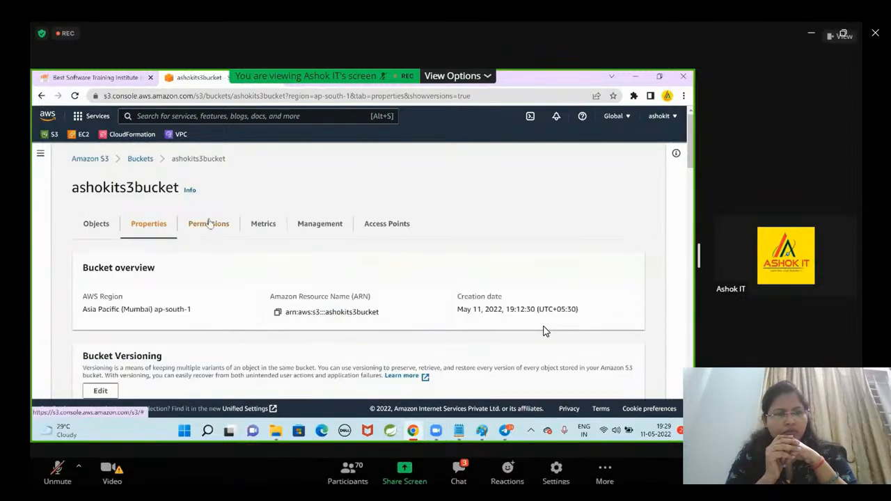
pyautogui.click(208, 223)
pyautogui.scroll(-10, 309, 302)
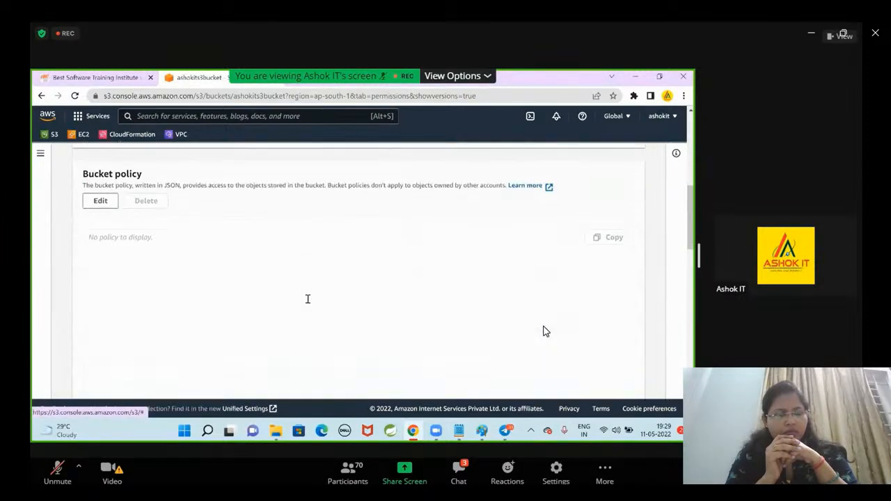
pyautogui.scroll(-10, 308, 298)
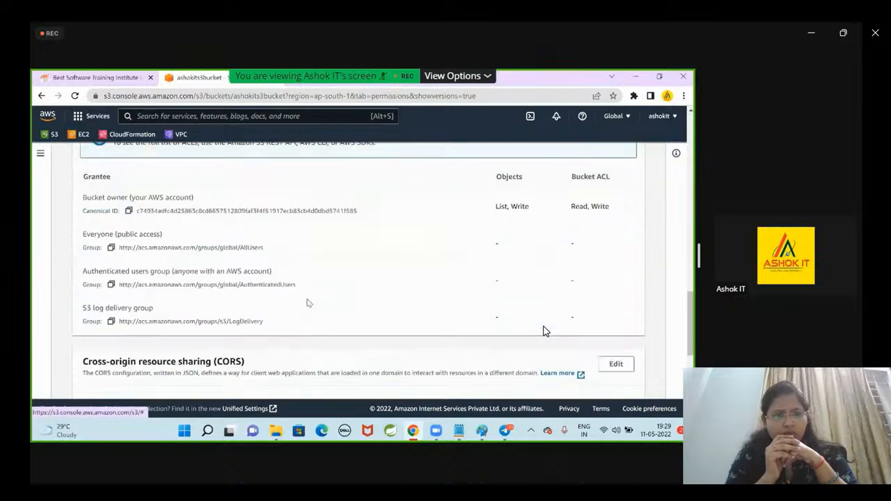
pyautogui.scroll(-5, 308, 301)
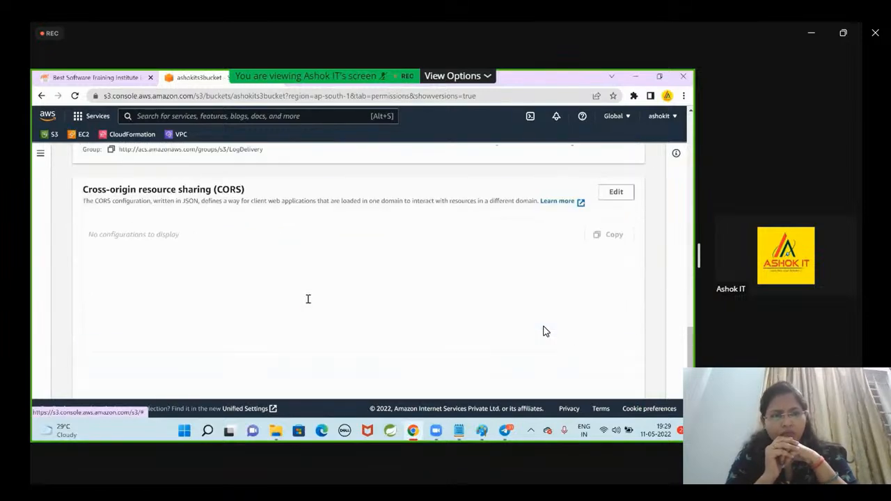
pyautogui.scroll(20, 308, 299)
pyautogui.click(264, 233)
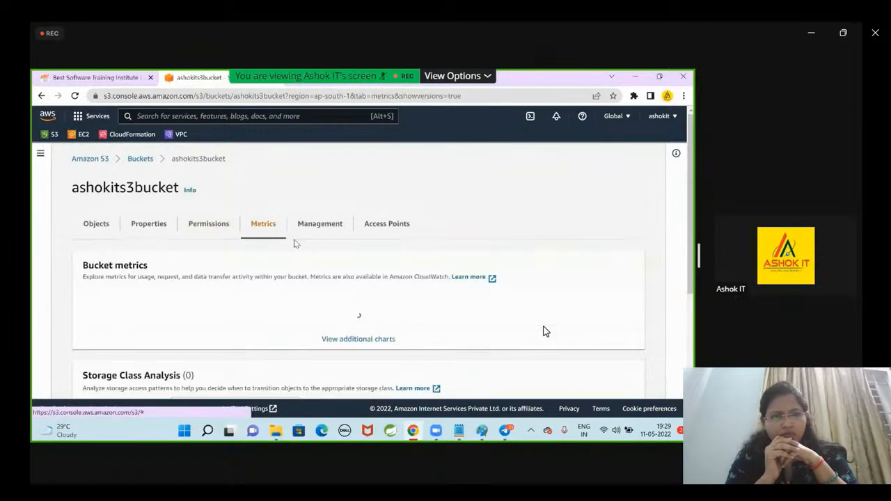
pyautogui.click(319, 230)
pyautogui.click(378, 228)
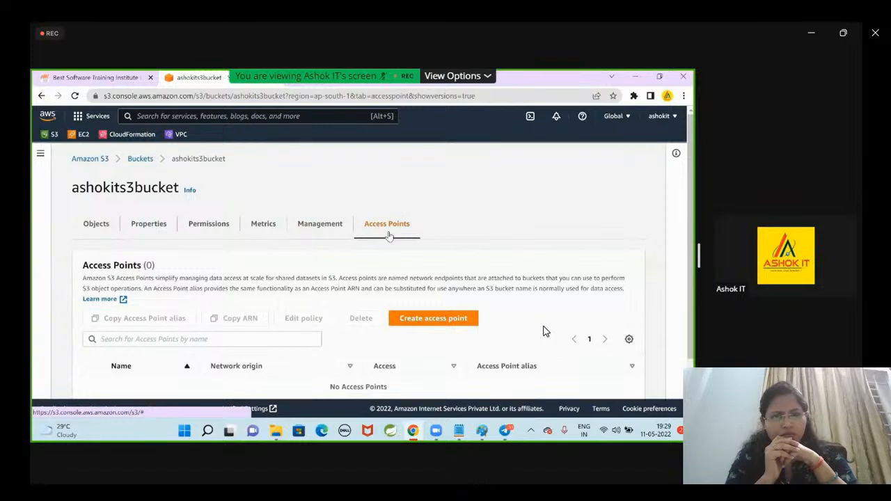
pyautogui.scroll(-1, 352, 259)
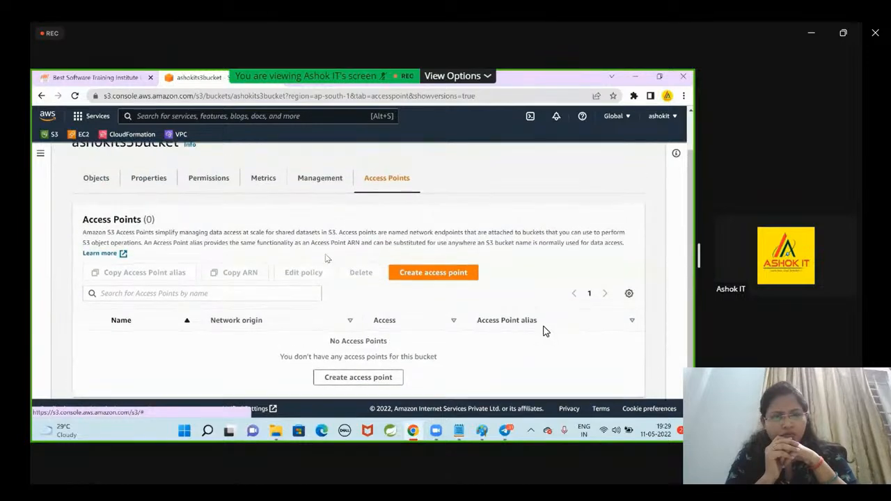
pyautogui.click(108, 185)
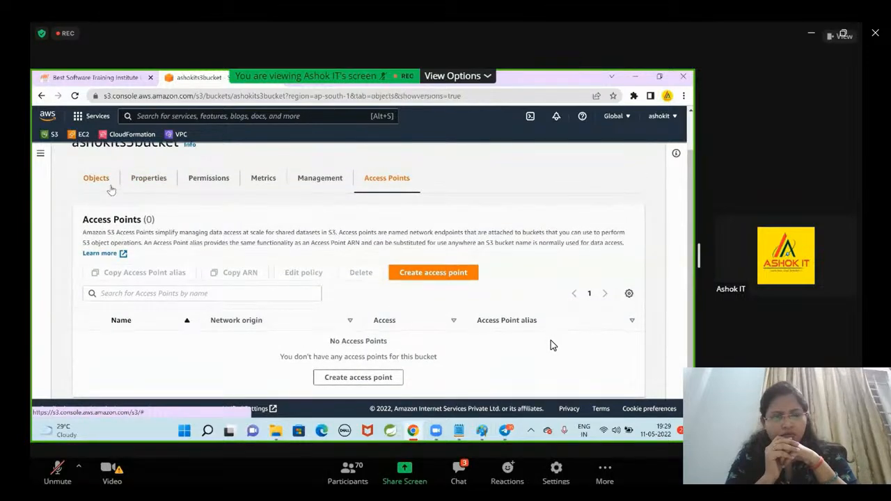
pyautogui.scroll(-1, 550, 345)
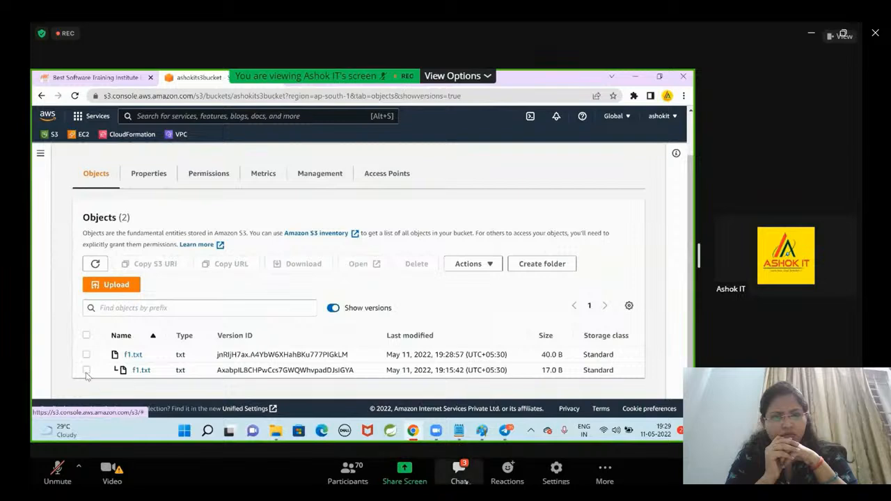
pyautogui.click(86, 370)
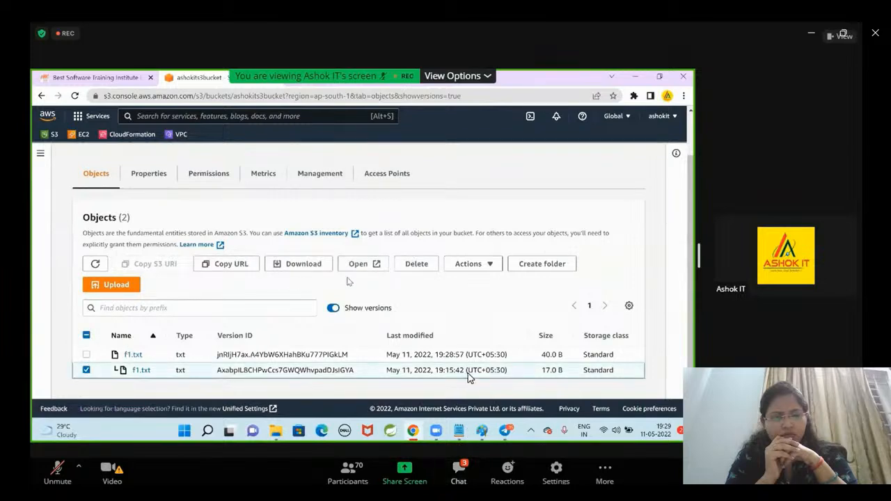
pyautogui.click(409, 264)
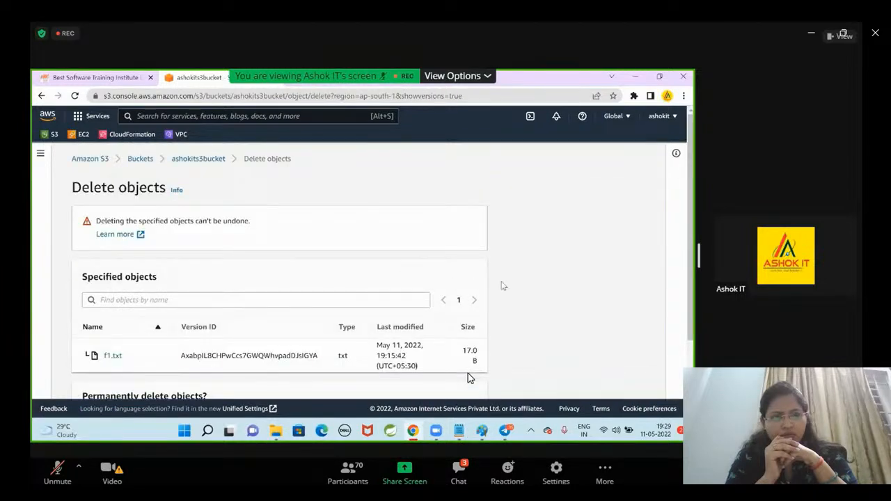
pyautogui.scroll(-1, 563, 291)
pyautogui.scroll(-2, 566, 293)
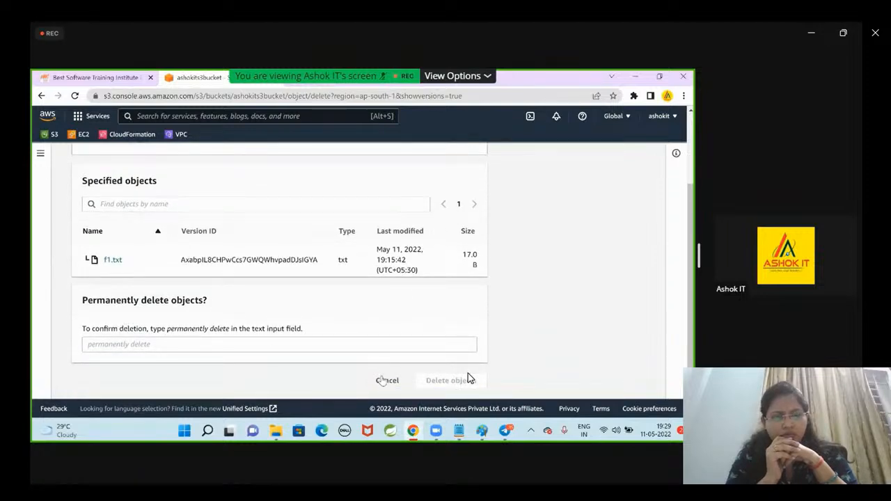
pyautogui.click(385, 382)
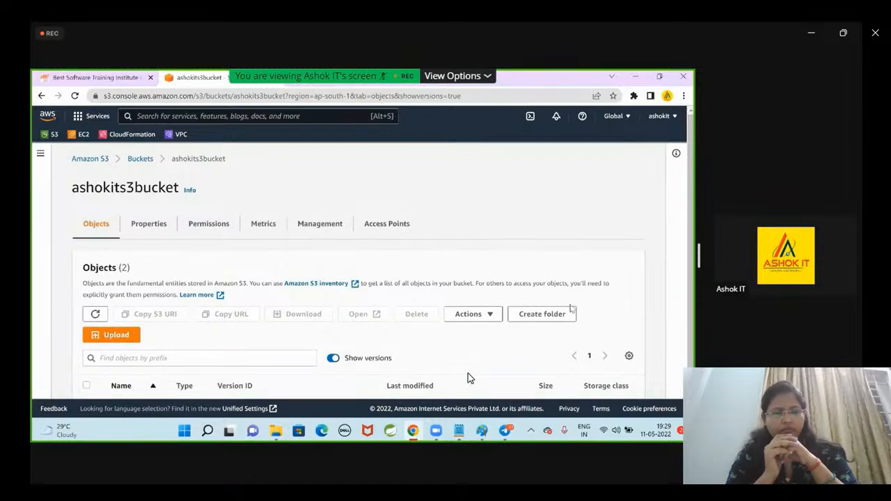
# Look through the available object actions and the object list's page size and visible column preferences.
pyautogui.click(472, 267)
pyautogui.scroll(2, 557, 202)
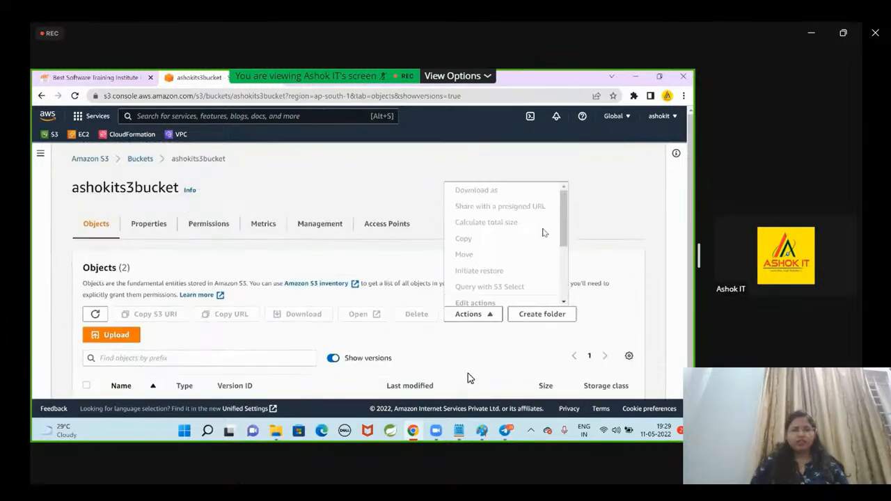
pyautogui.moveTo(565, 207); pyautogui.dragTo(569, 263)
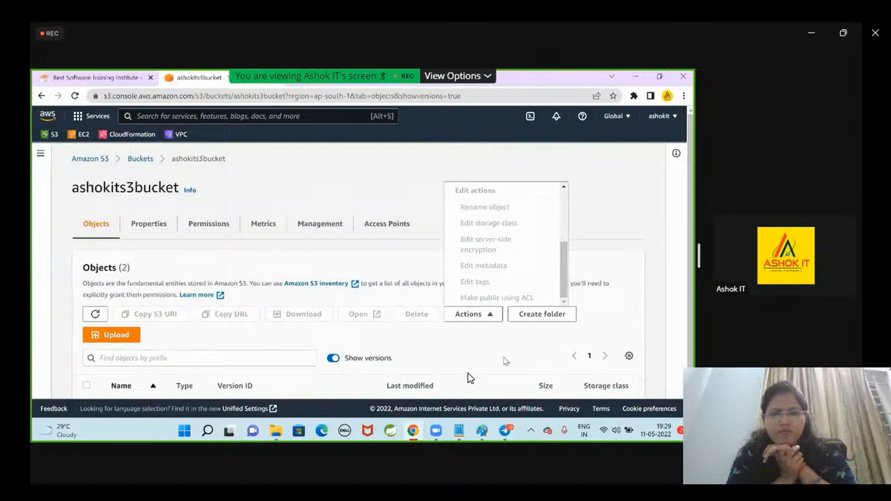
pyautogui.scroll(-2, 487, 313)
pyautogui.click(445, 339)
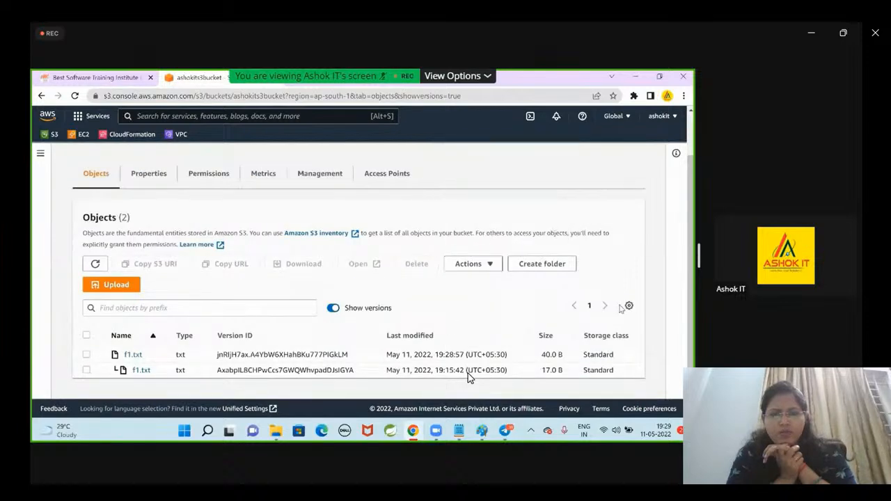
pyautogui.click(629, 306)
pyautogui.scroll(-2, 392, 363)
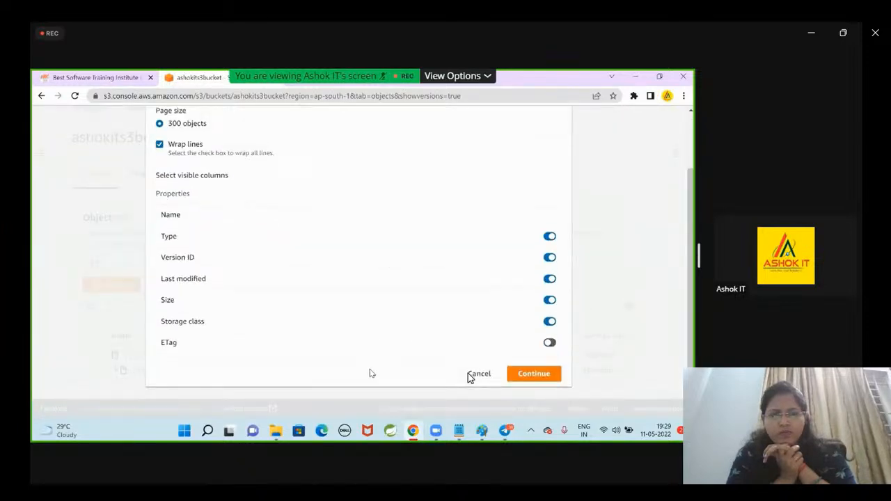
pyautogui.click(478, 374)
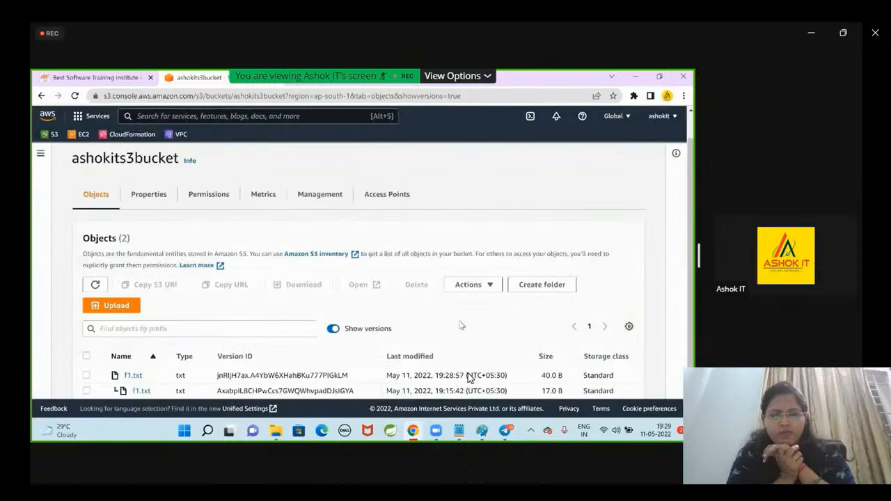
pyautogui.scroll(-1, 468, 373)
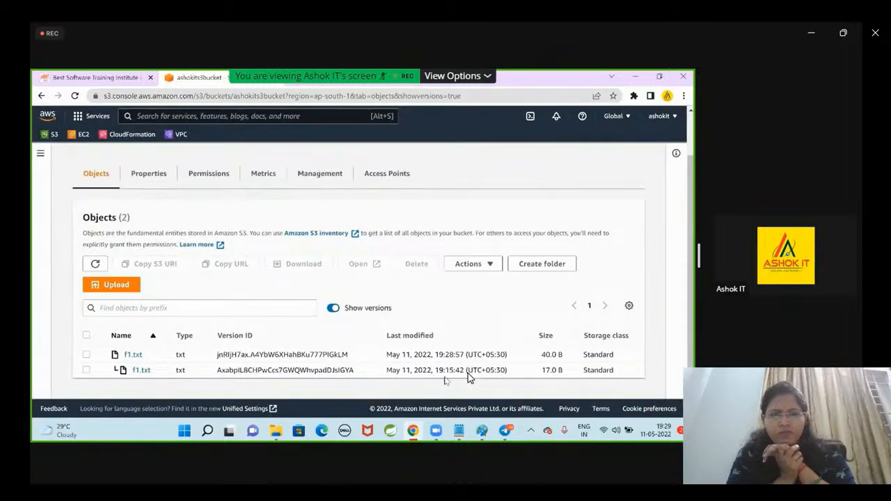
# Switch to the S3.png notes in Paint and read the section on Amazon S3 bucket versioning.
pyautogui.moveTo(491, 425)
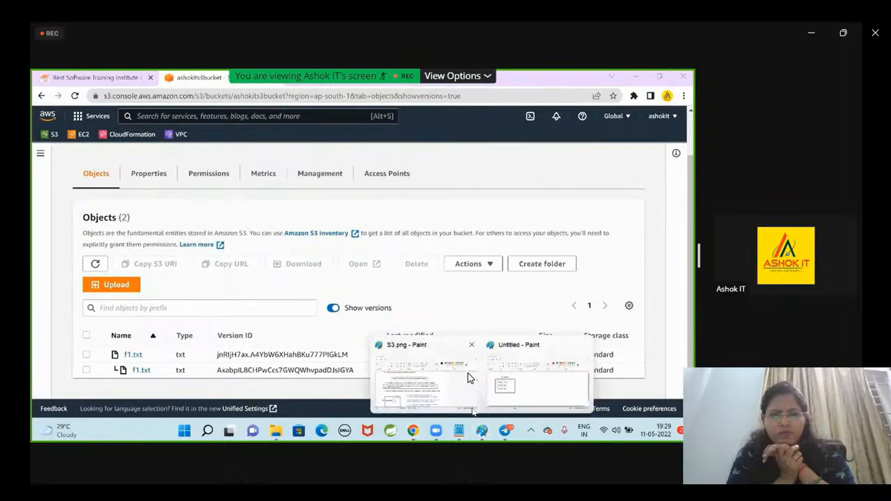
pyautogui.click(465, 370)
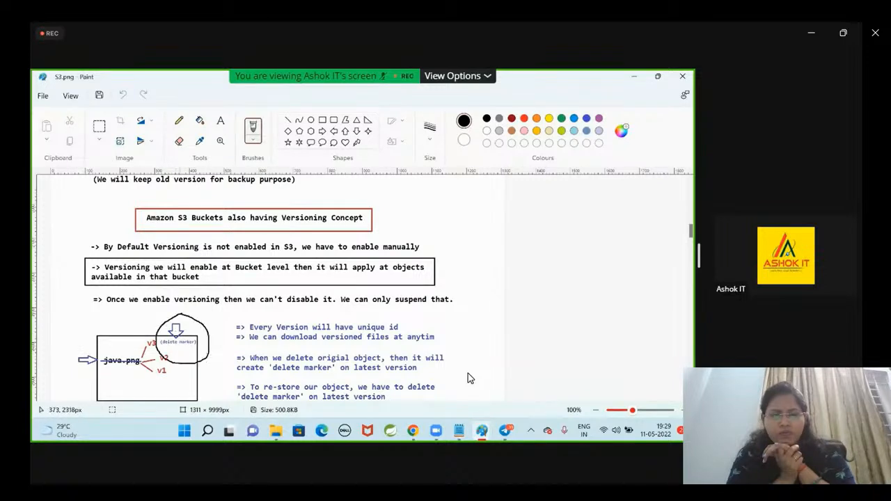
pyautogui.press('Escape')
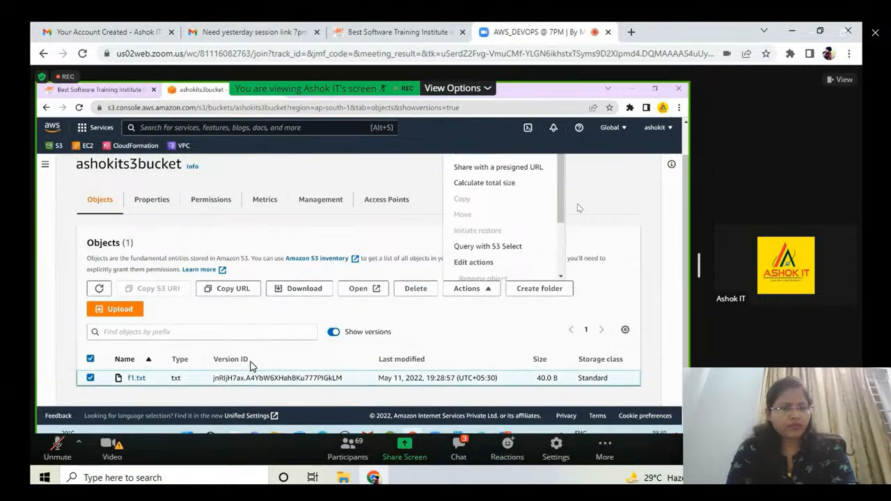
pyautogui.press('space')
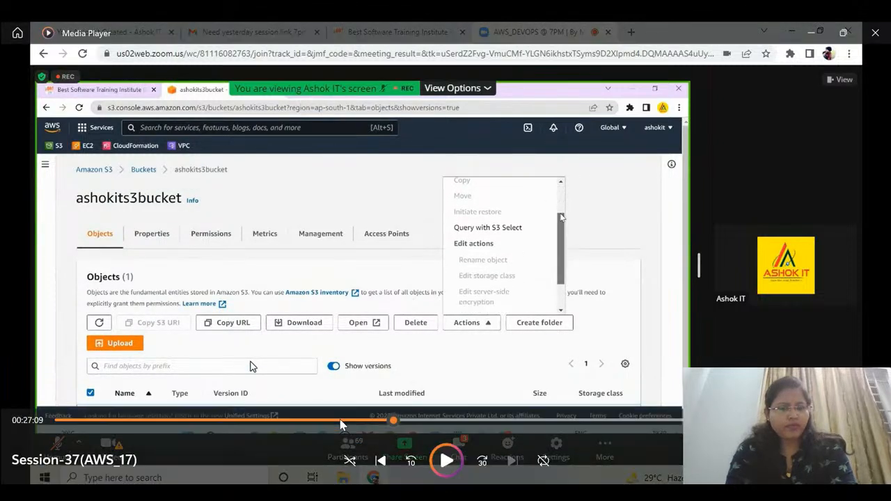